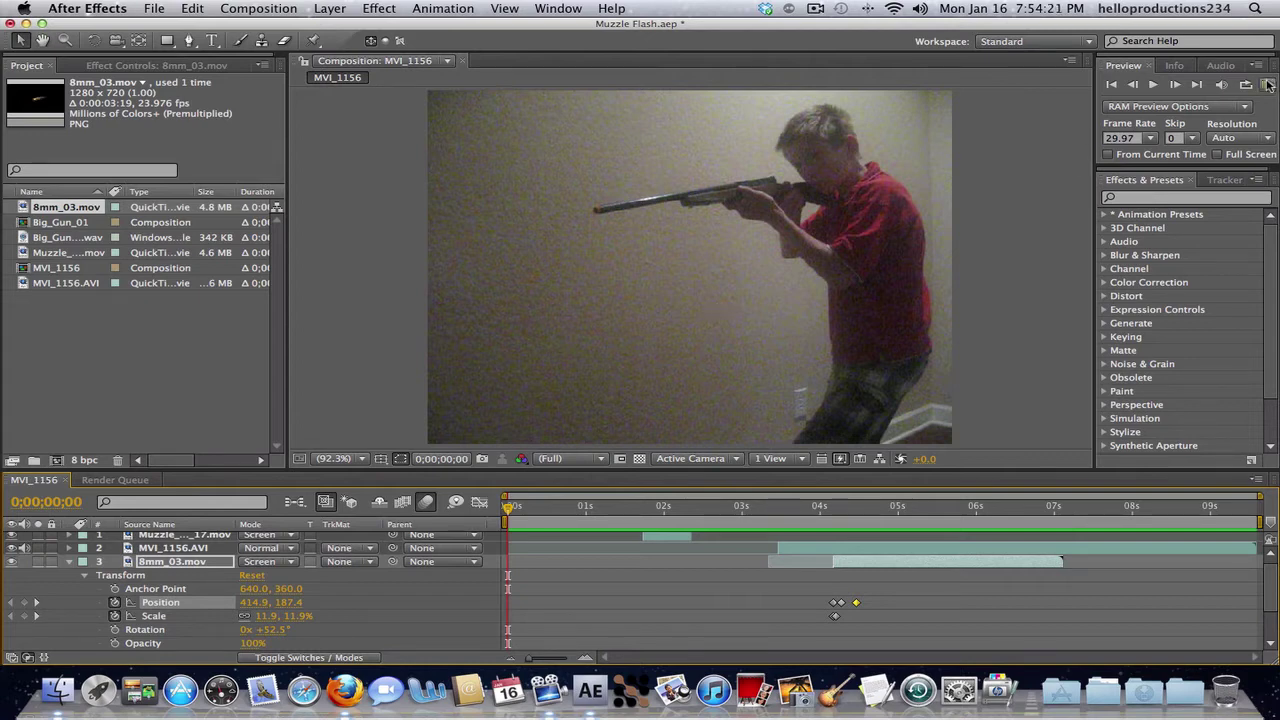
# Step: Play a RAM preview of the muzzle flash composition
pyautogui.click(1262, 86)
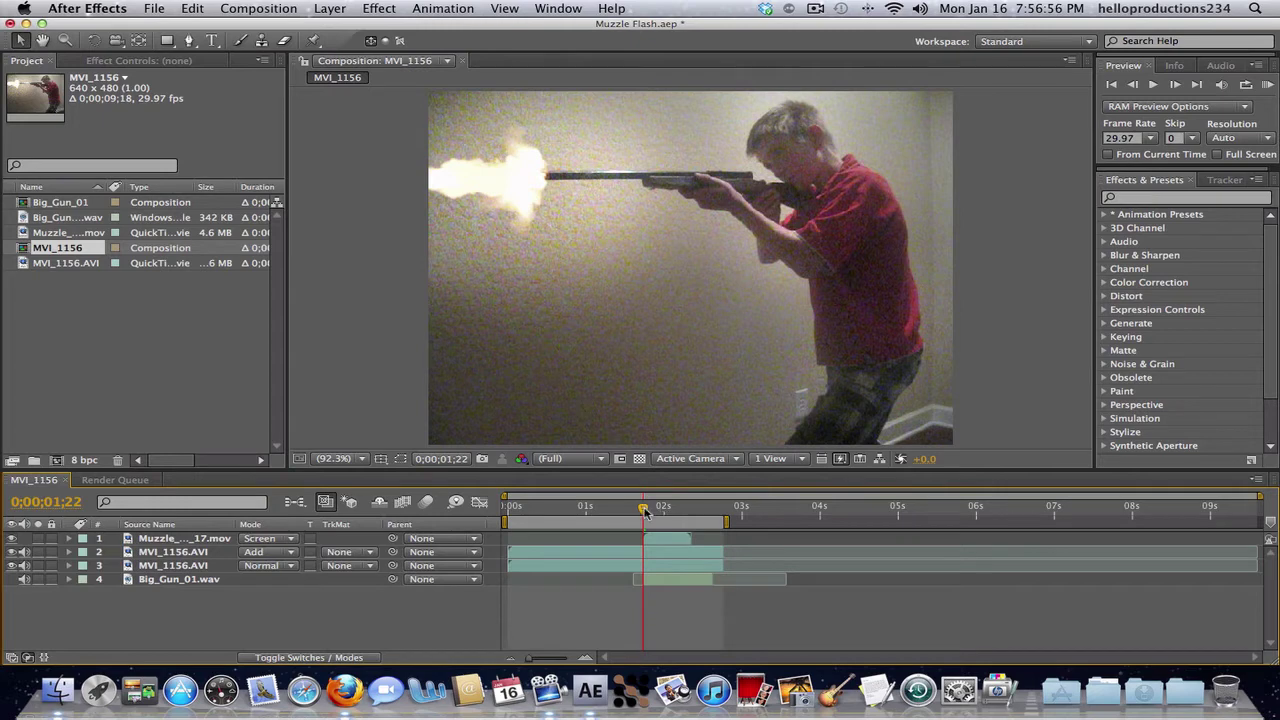
# Step: Extend the work area and both MVI_1156.AVI layers to the end of the composition
pyautogui.moveTo(643, 510)
pyautogui.mouseDown()
pyautogui.moveTo(563, 508)
pyautogui.moveTo(643, 509)
pyautogui.mouseUp()
pyautogui.moveTo(645, 510)
pyautogui.mouseDown()
pyautogui.moveTo(603, 515)
pyautogui.moveTo(643, 510)
pyautogui.mouseUp()
pyautogui.moveTo(728, 522); pyautogui.dragTo(1262, 524)
pyautogui.moveTo(722, 551); pyautogui.dragTo(1274, 562)
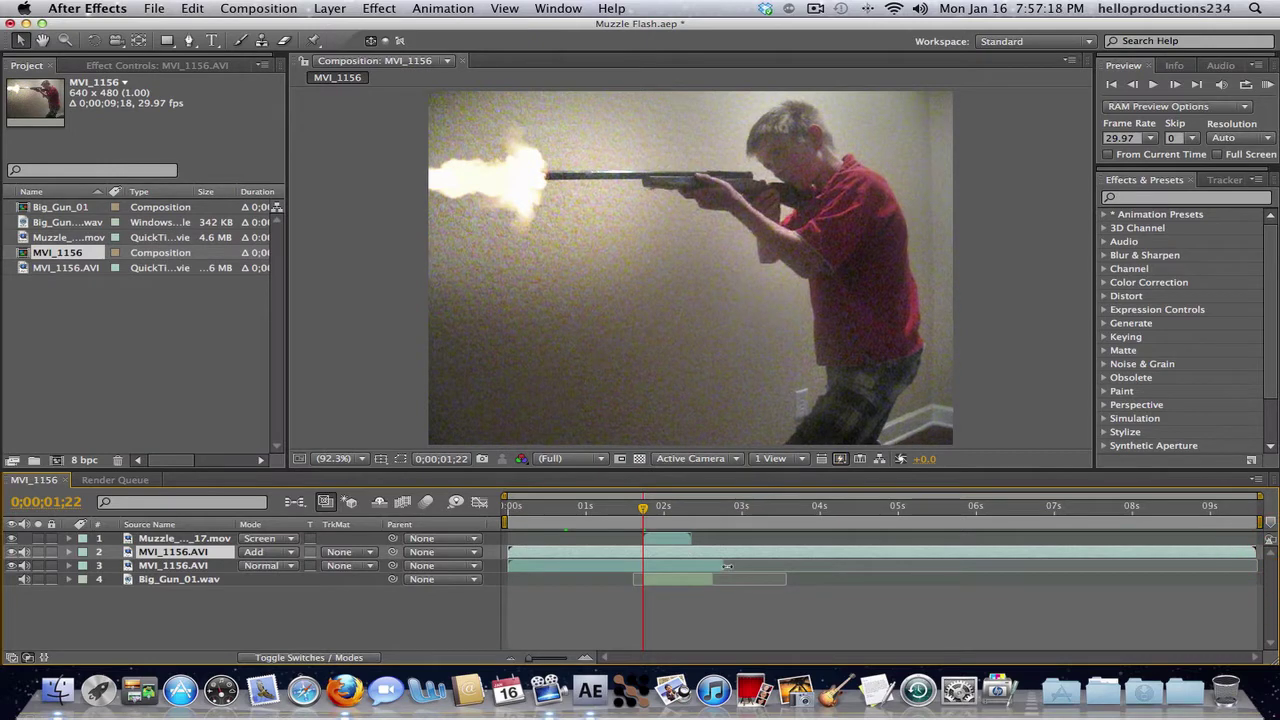
pyautogui.moveTo(723, 566); pyautogui.dragTo(1257, 580)
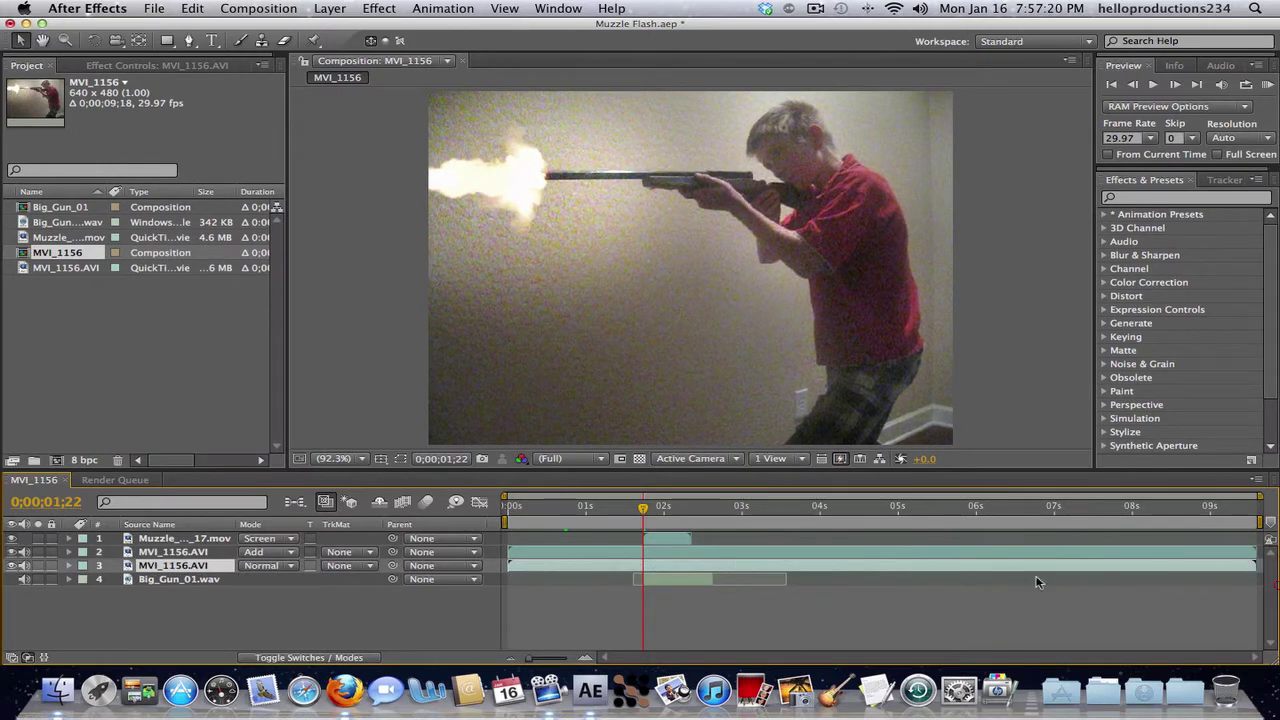
pyautogui.click(716, 580)
pyautogui.moveTo(716, 580); pyautogui.dragTo(786, 580)
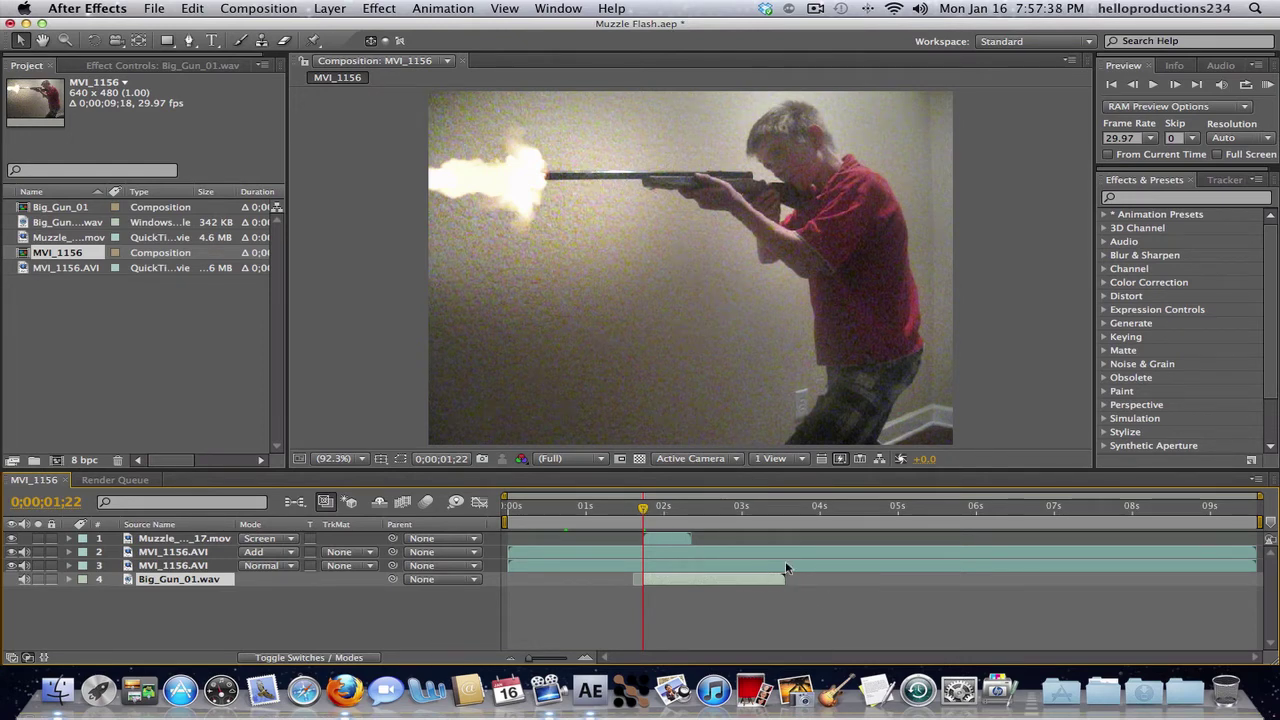
pyautogui.moveTo(786, 569); pyautogui.dragTo(789, 574)
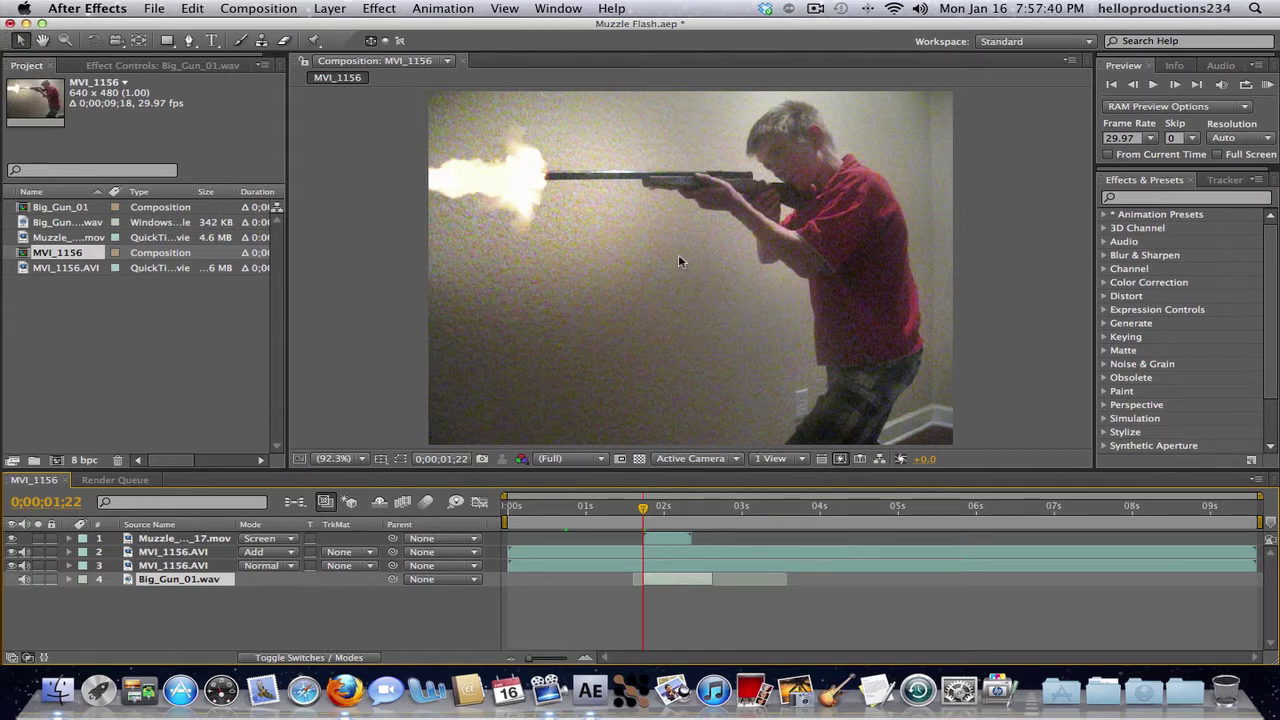
pyautogui.click(192, 567)
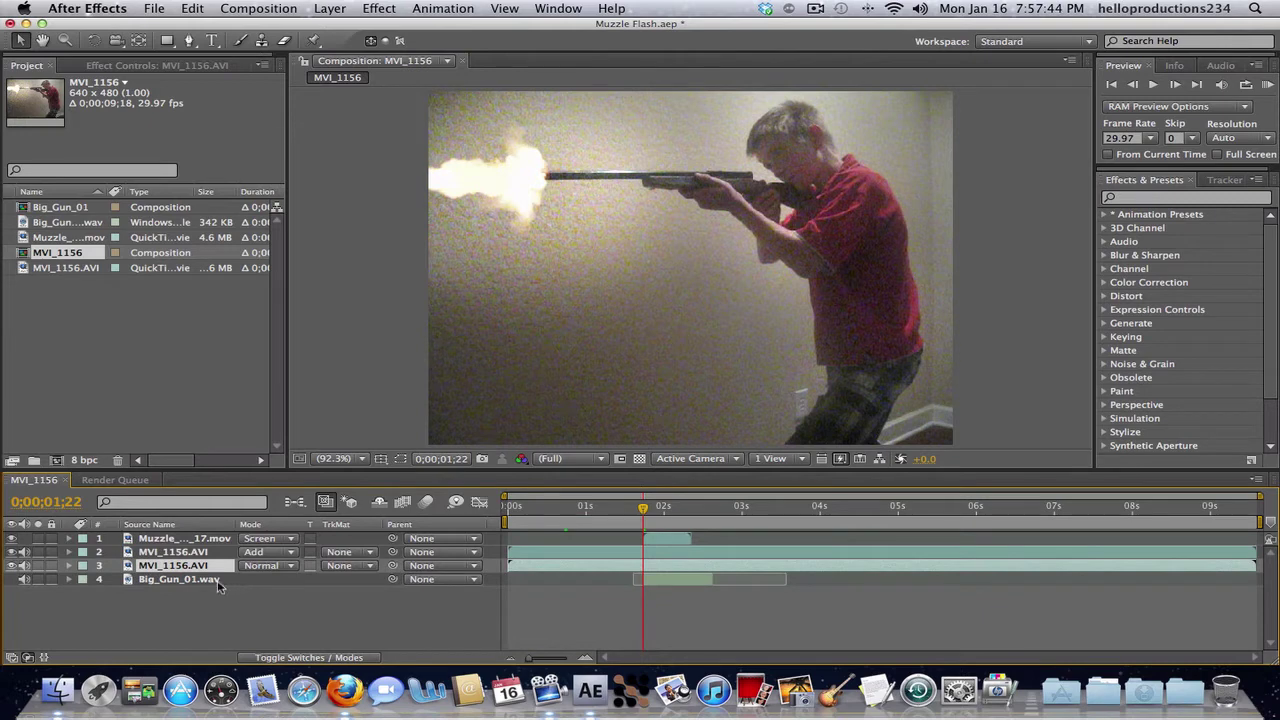
pyautogui.click(222, 582)
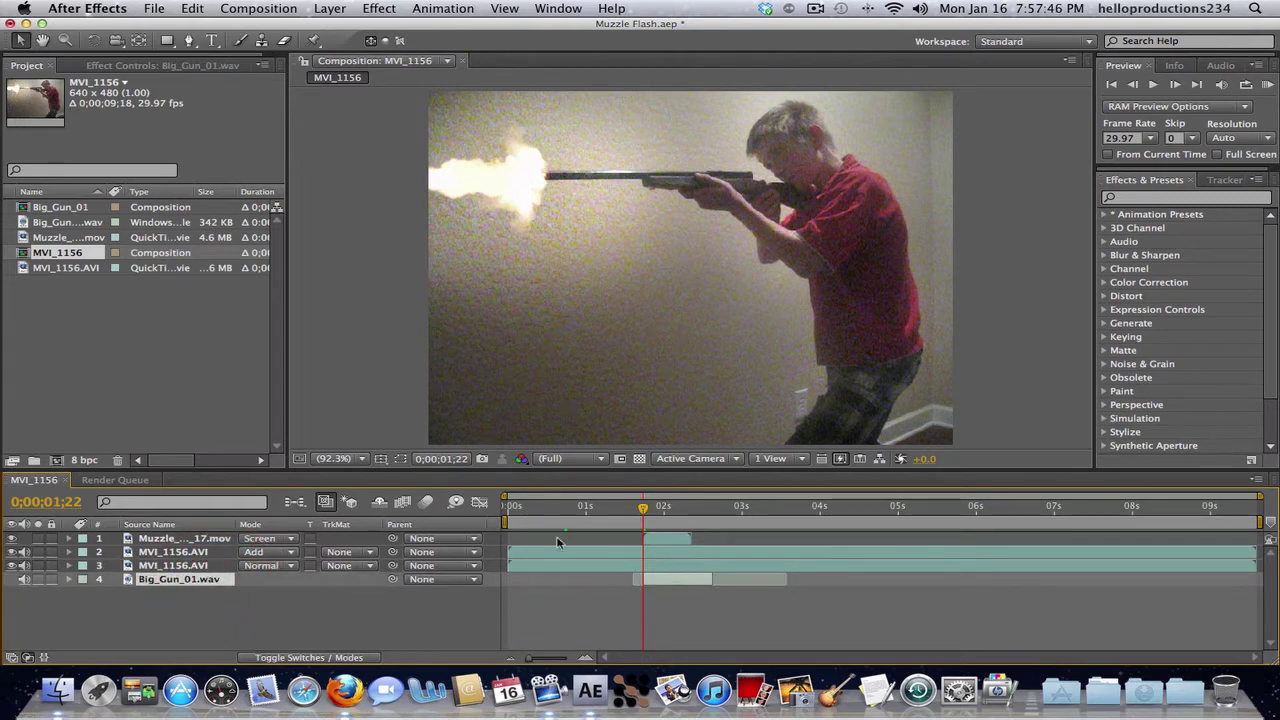
# Step: Split the Add-mode MVI_1156.AVI layer at 0;00;04;06 and delete the part after the cut
pyautogui.moveTo(645, 507); pyautogui.dragTo(778, 513)
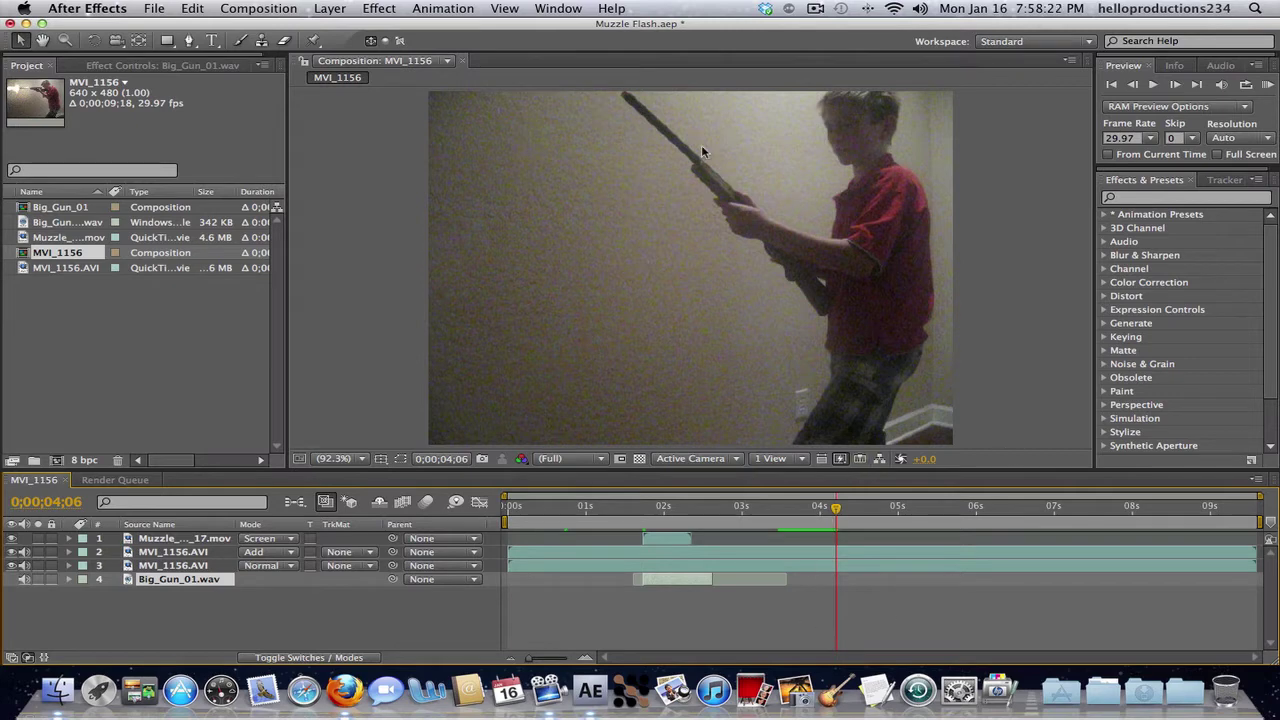
pyautogui.click(200, 553)
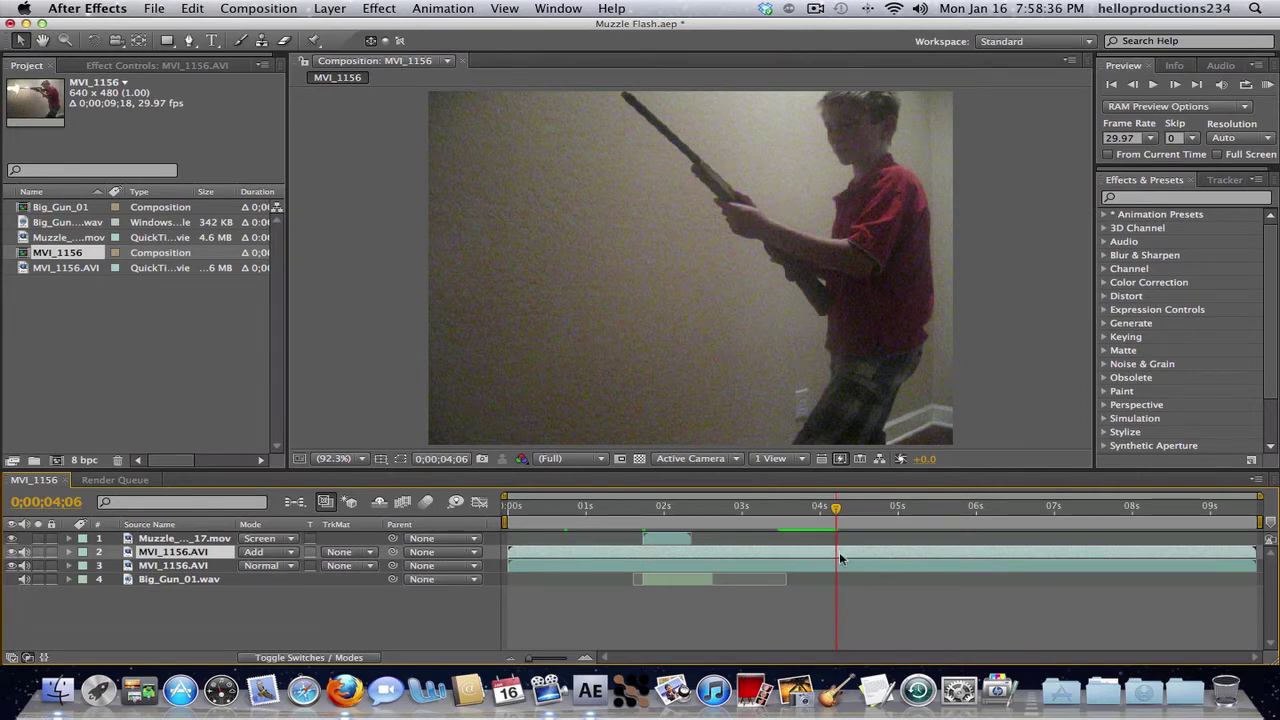
pyautogui.hotkey('alt', ']')
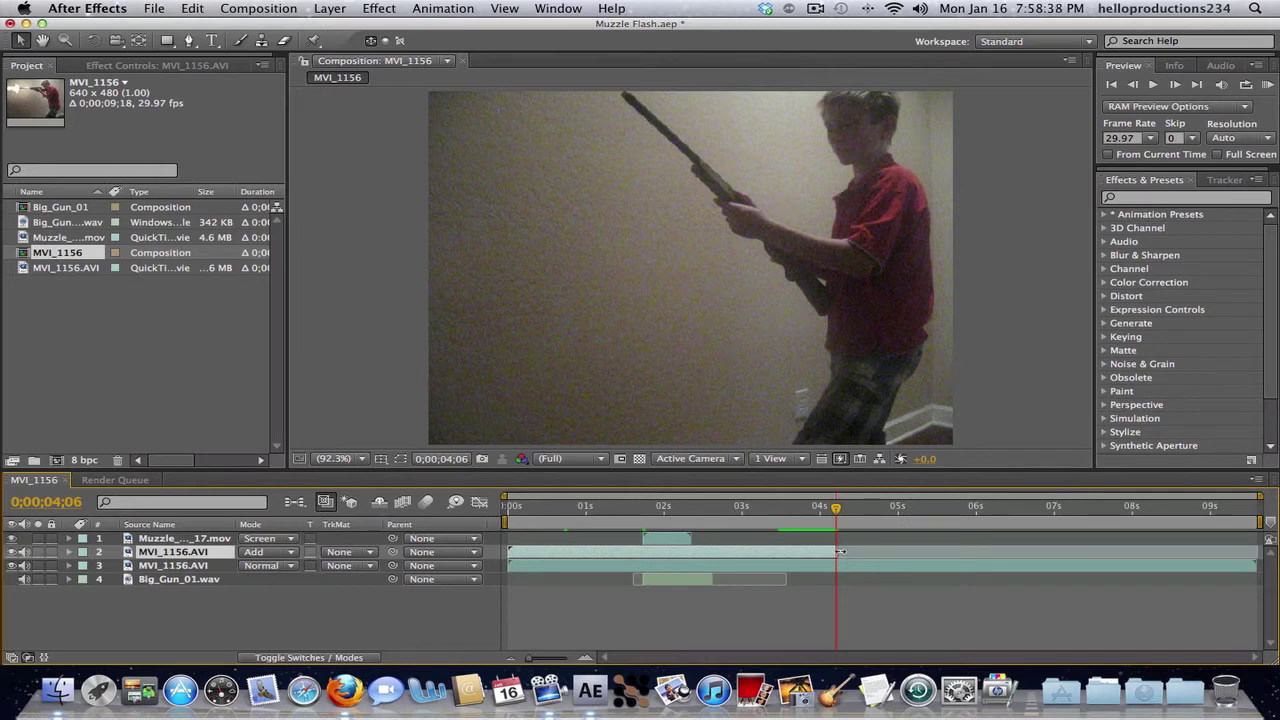
pyautogui.press('super+z')
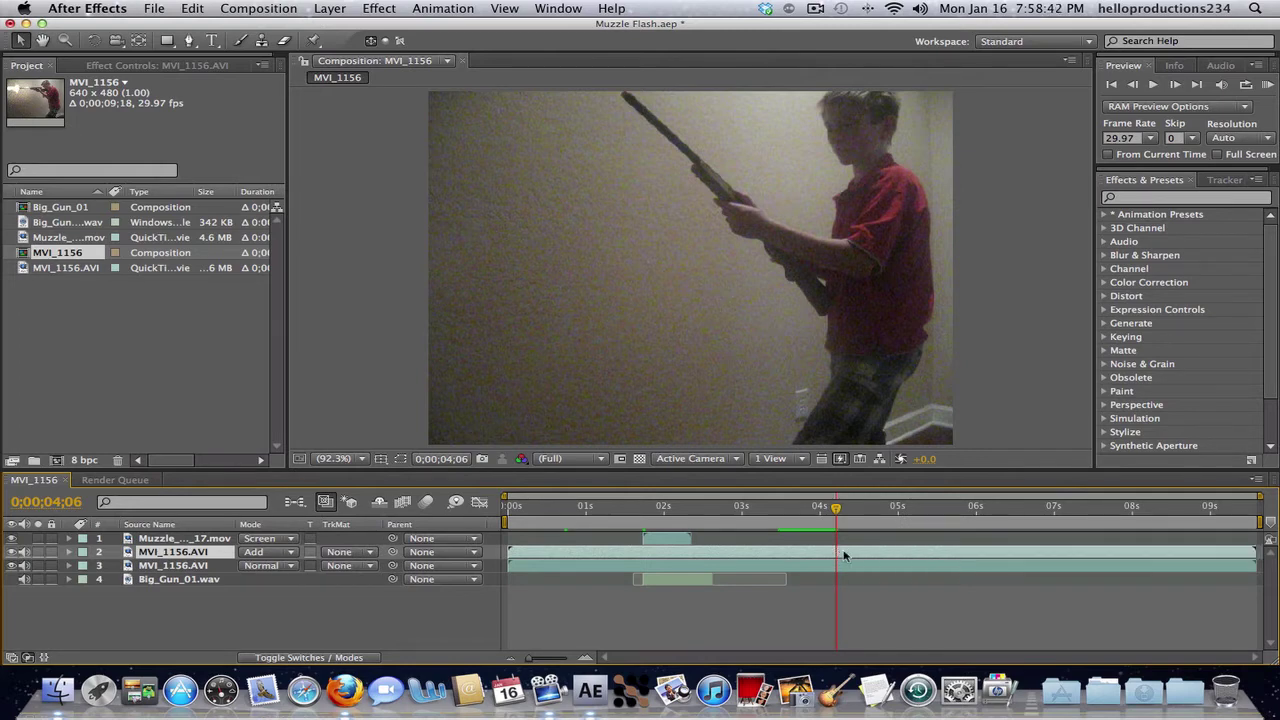
pyautogui.press('super+shift+d')
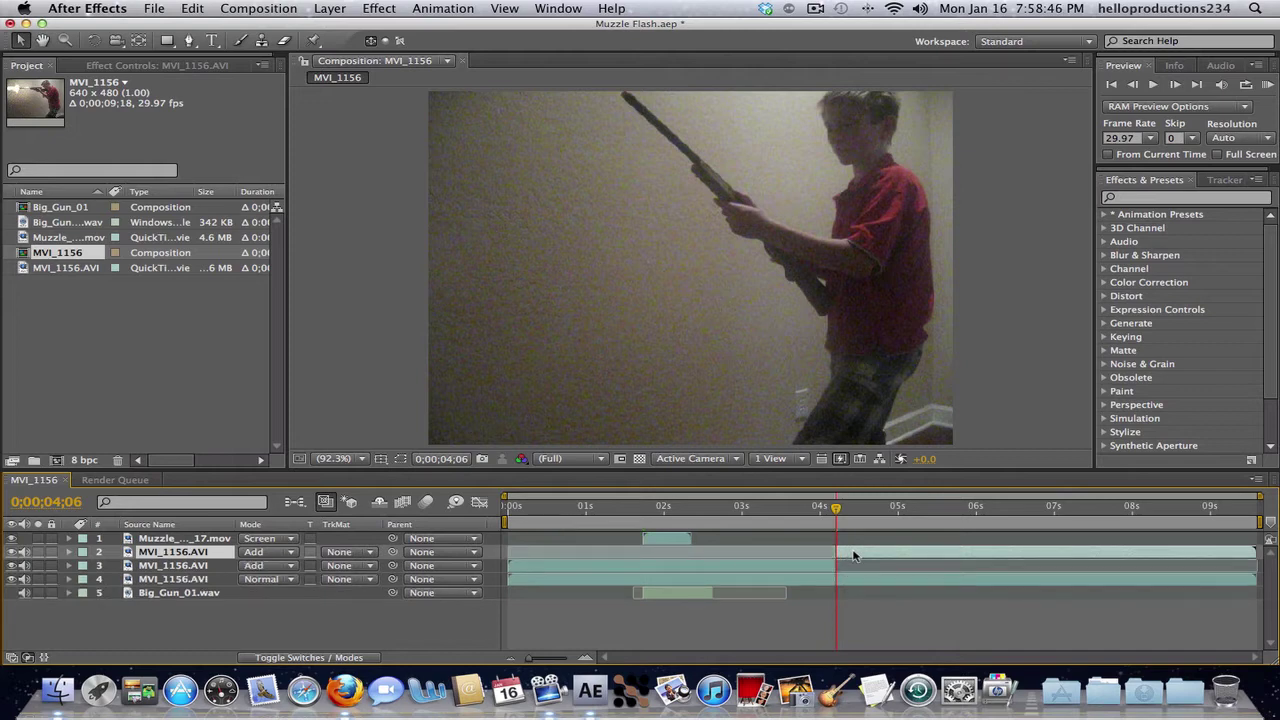
pyautogui.press('Delete')
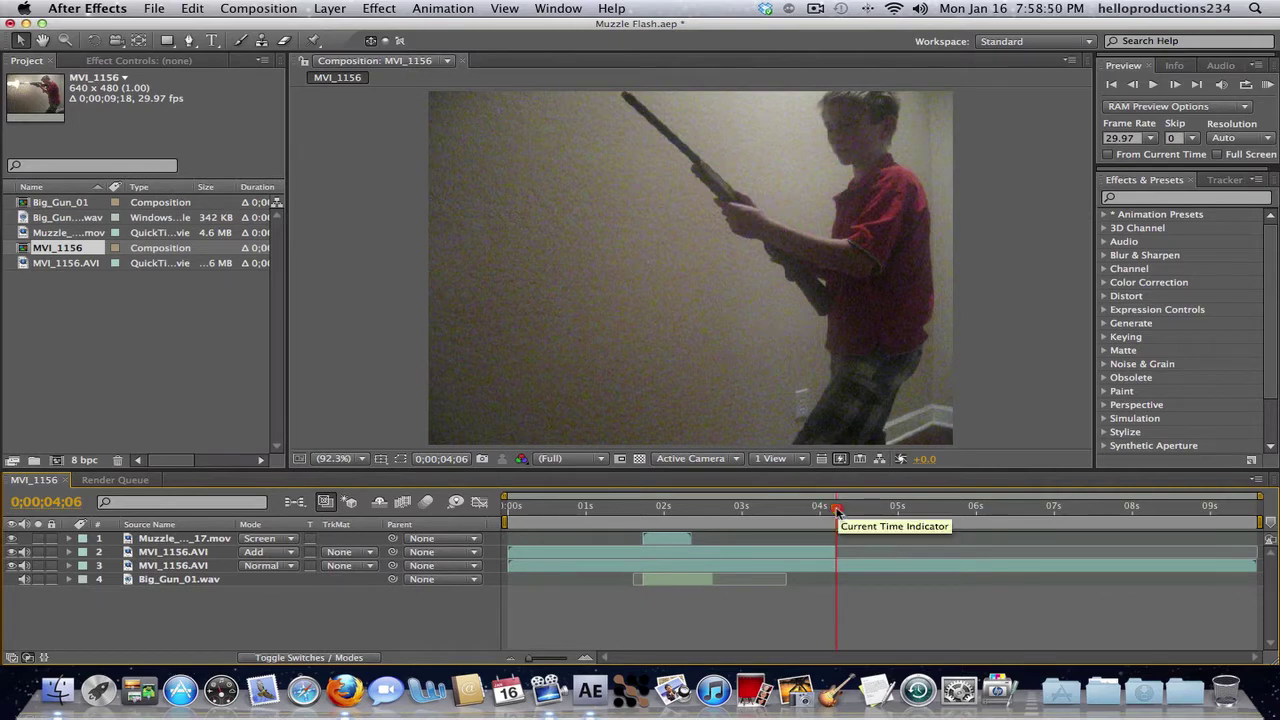
pyautogui.moveTo(838, 510)
pyautogui.mouseDown()
pyautogui.moveTo(974, 510)
pyautogui.moveTo(836, 511)
pyautogui.mouseUp()
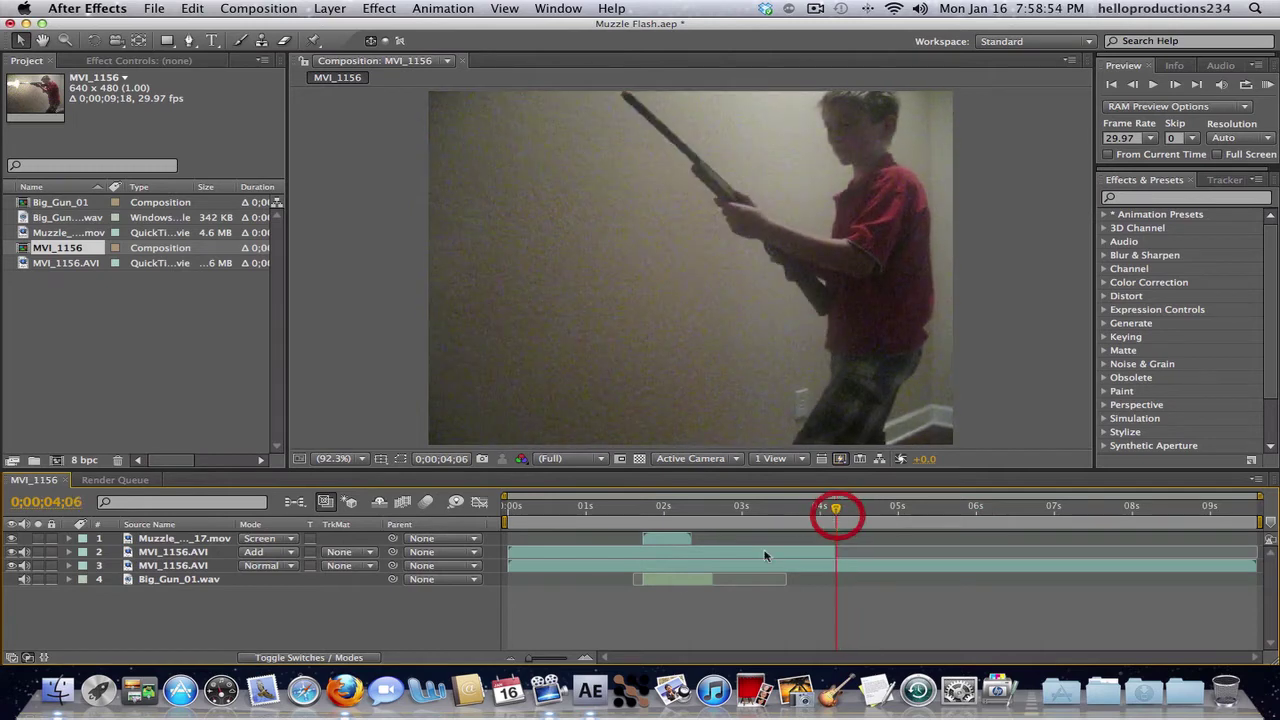
# Step: Duplicate the Normal-mode MVI_1156.AVI layer and place the copy directly above the Add-mode layer
pyautogui.click(190, 566)
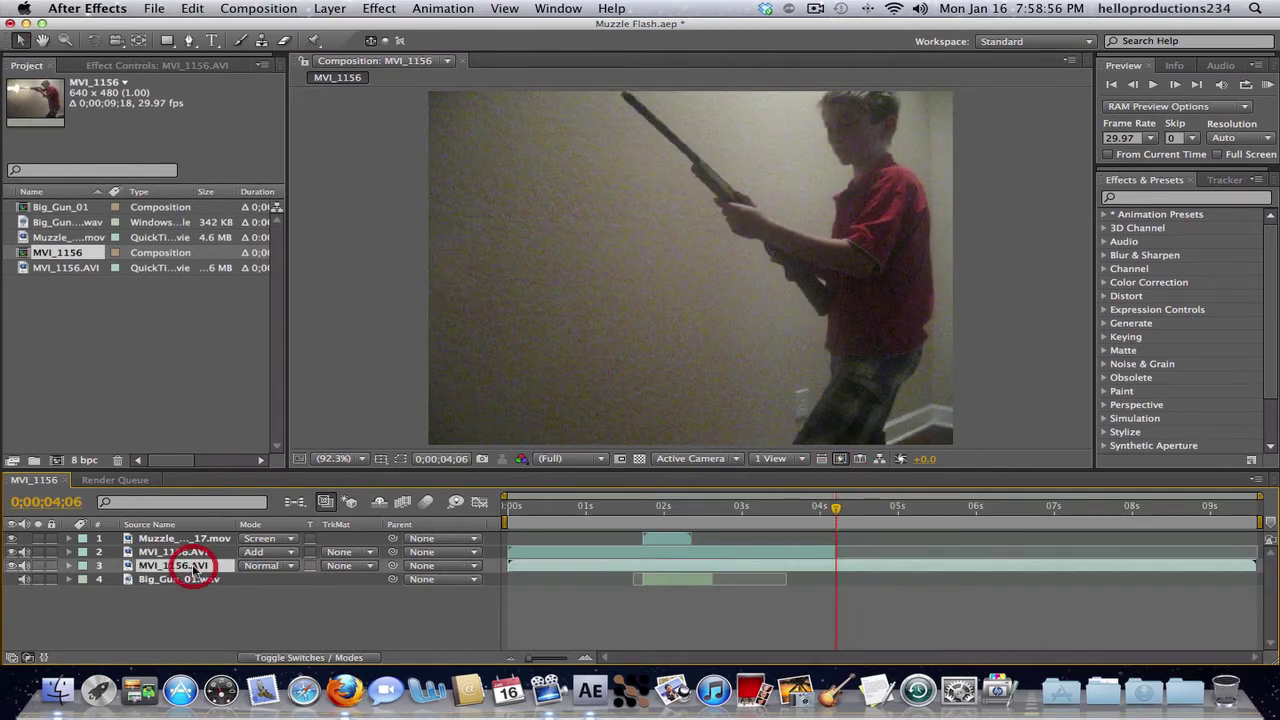
pyautogui.click(69, 566)
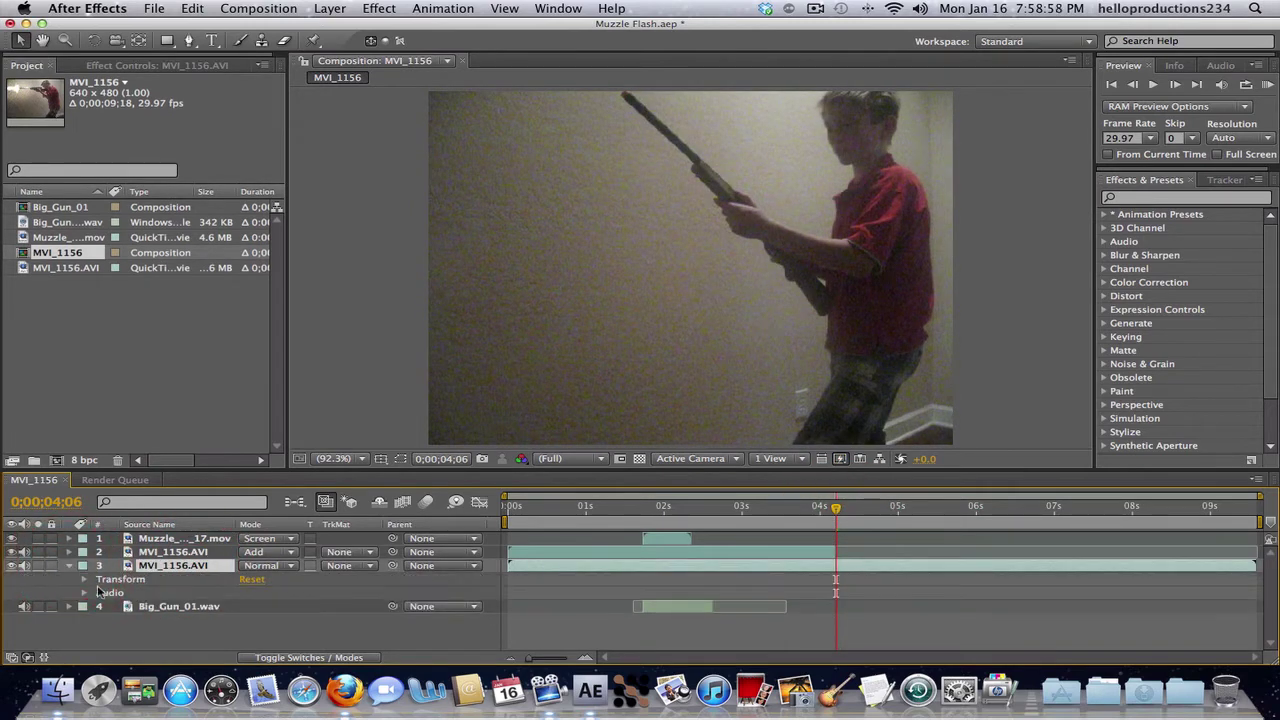
pyautogui.click(85, 580)
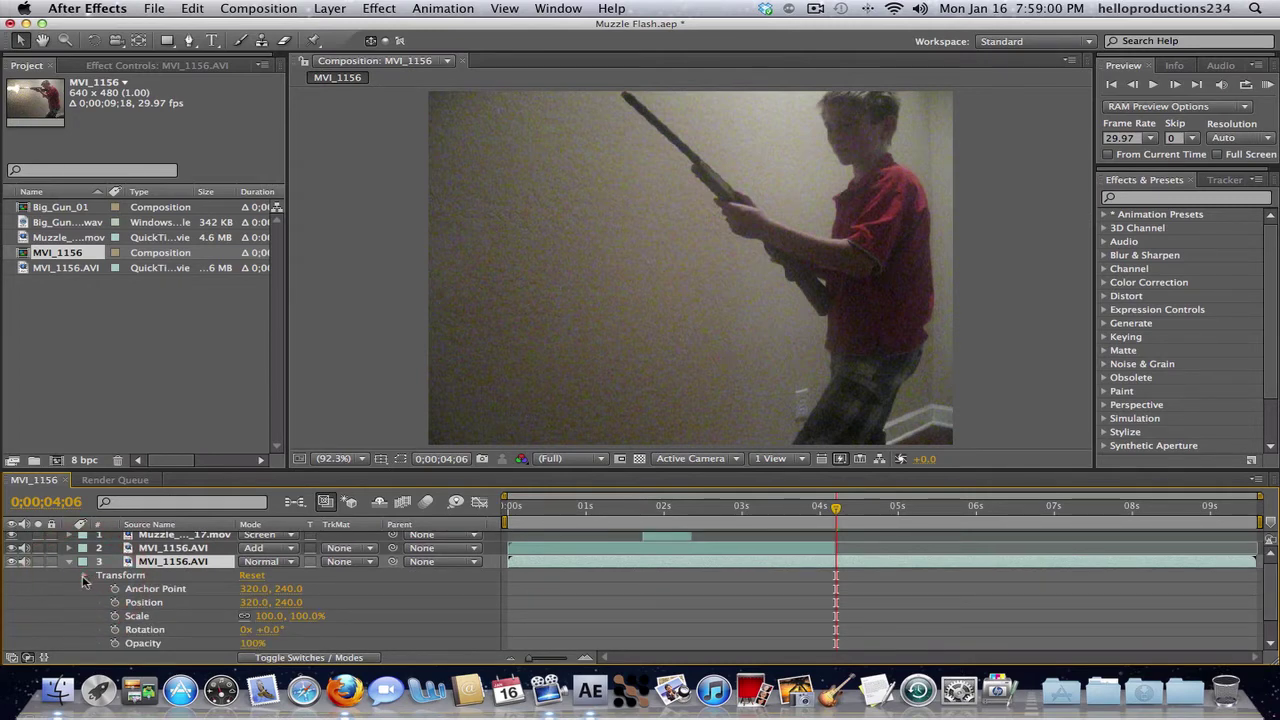
pyautogui.click(86, 577)
pyautogui.click(70, 566)
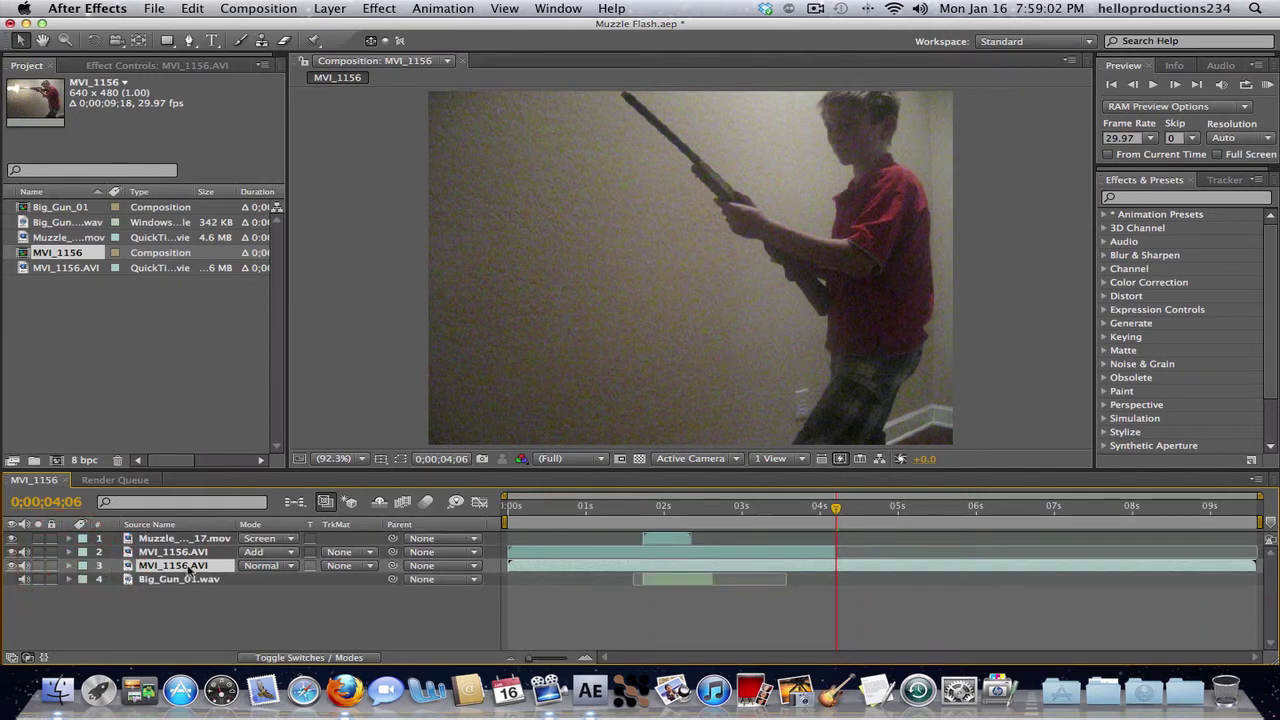
pyautogui.press('super+d')
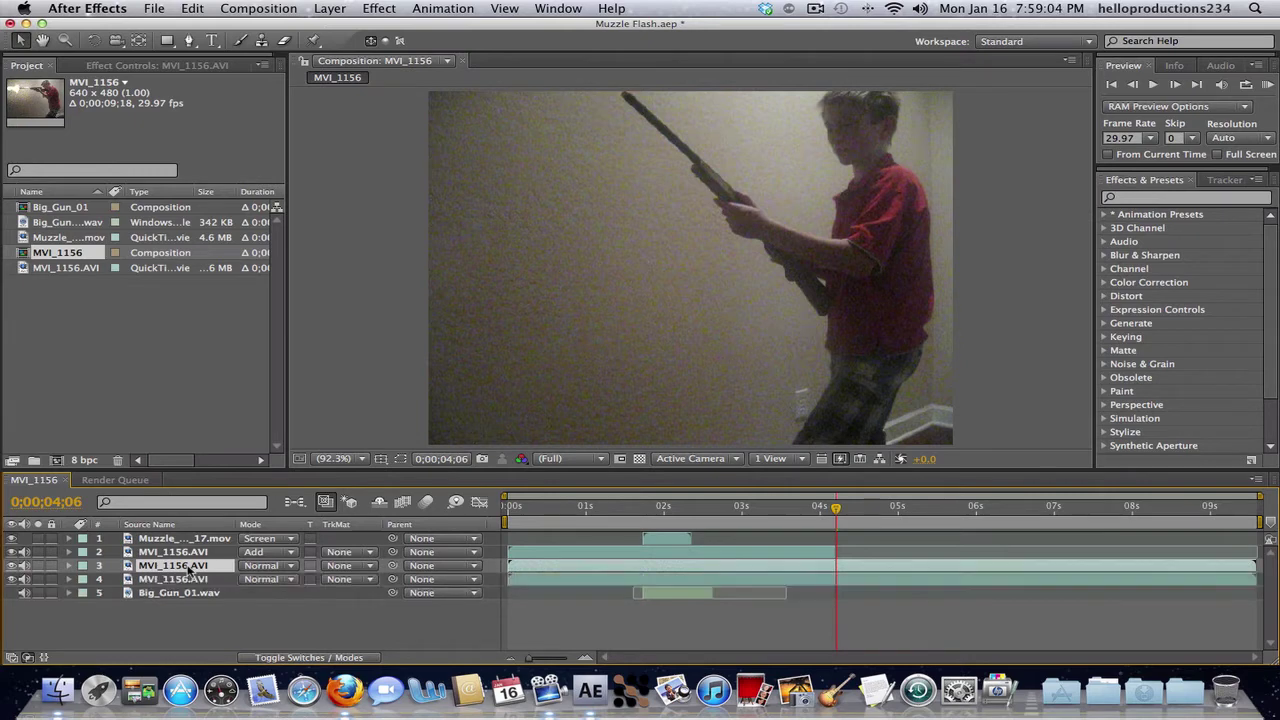
pyautogui.moveTo(185, 586); pyautogui.dragTo(186, 552)
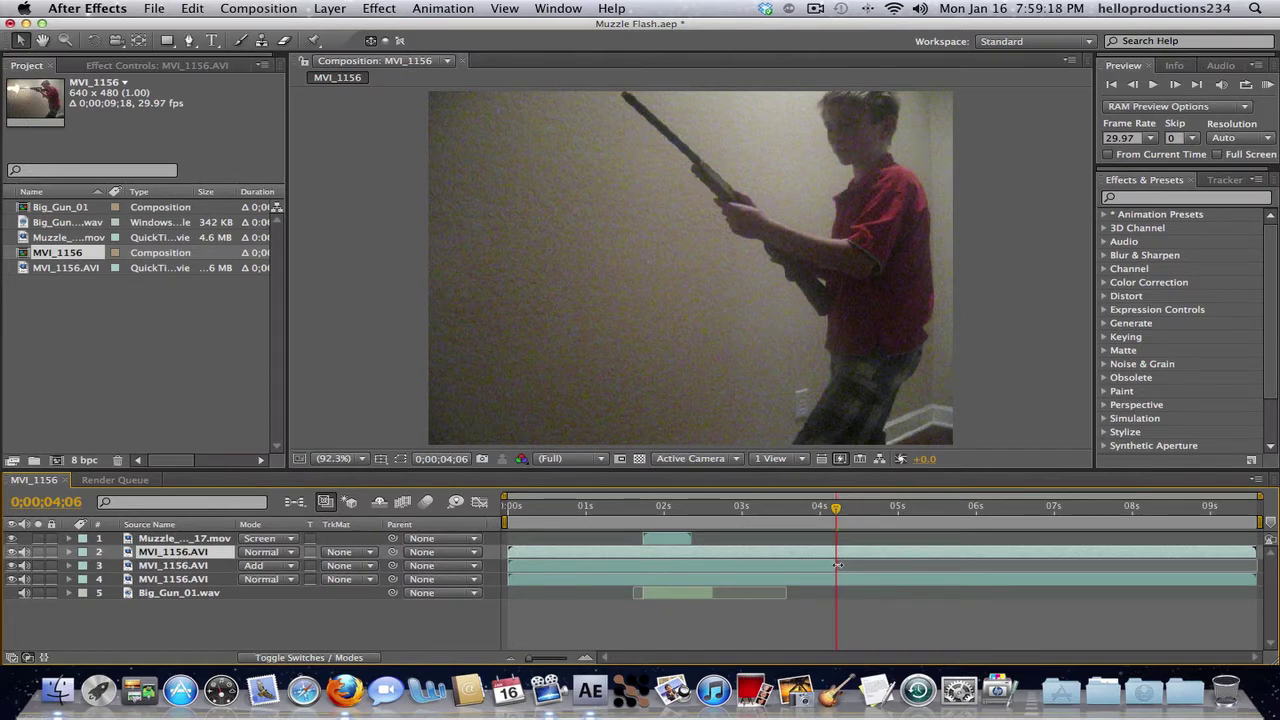
# Step: Extend the Add-mode MVI_1156.AVI layer to the end of the composition and delete the Normal-mode copy above it
pyautogui.moveTo(838, 565); pyautogui.dragTo(1266, 574)
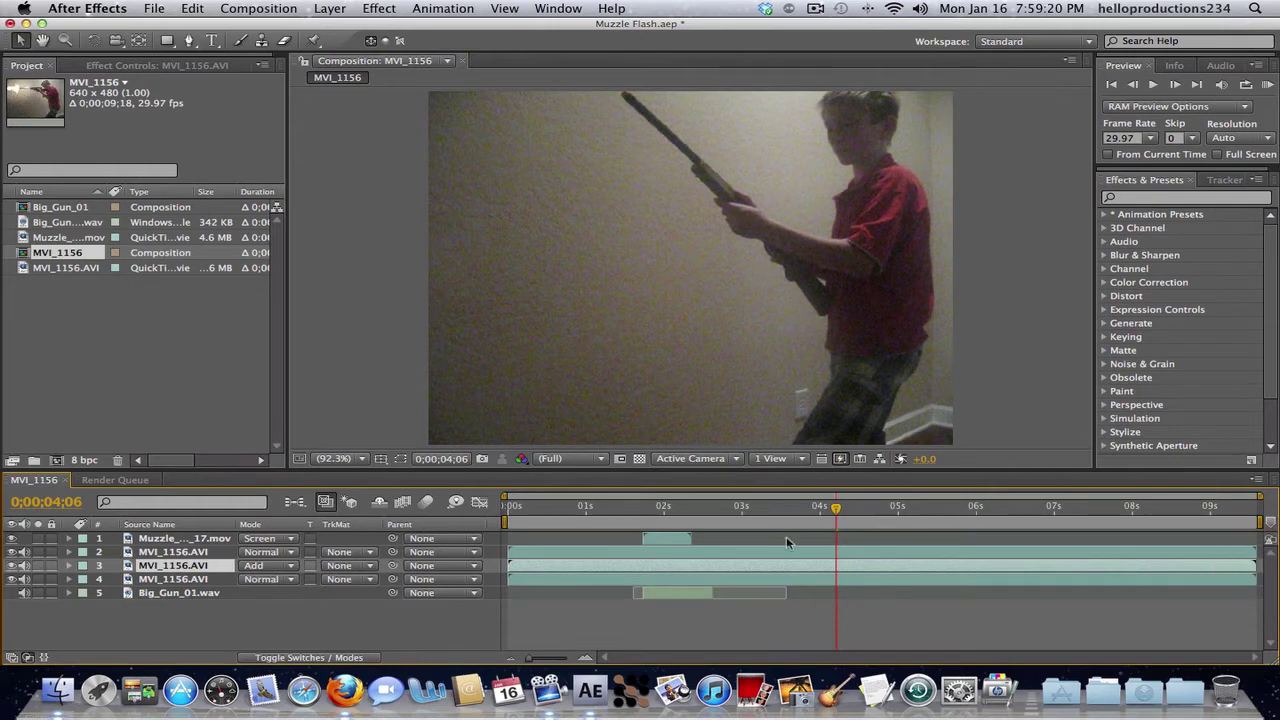
pyautogui.click(709, 553)
pyautogui.press('Delete')
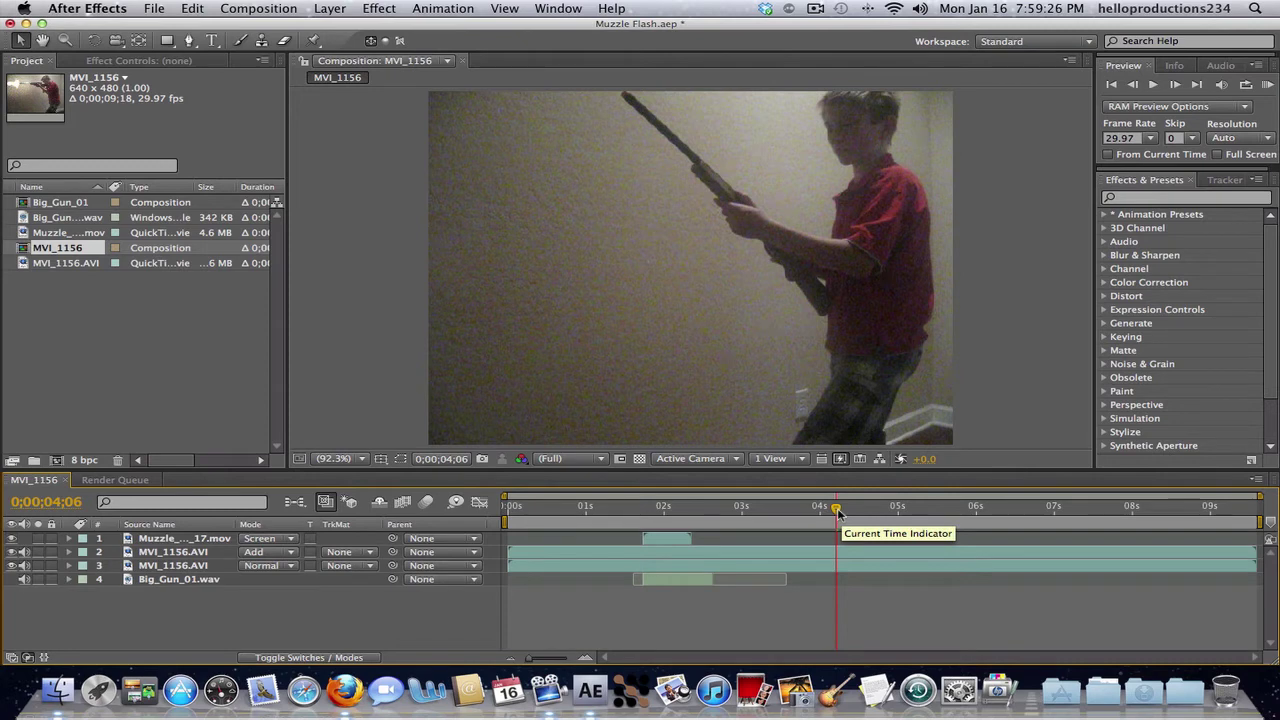
# Step: Split the Add-mode MVI_1156.AVI layer at 0;00;03;11 and delete the part after the cut
pyautogui.moveTo(838, 511); pyautogui.dragTo(773, 512)
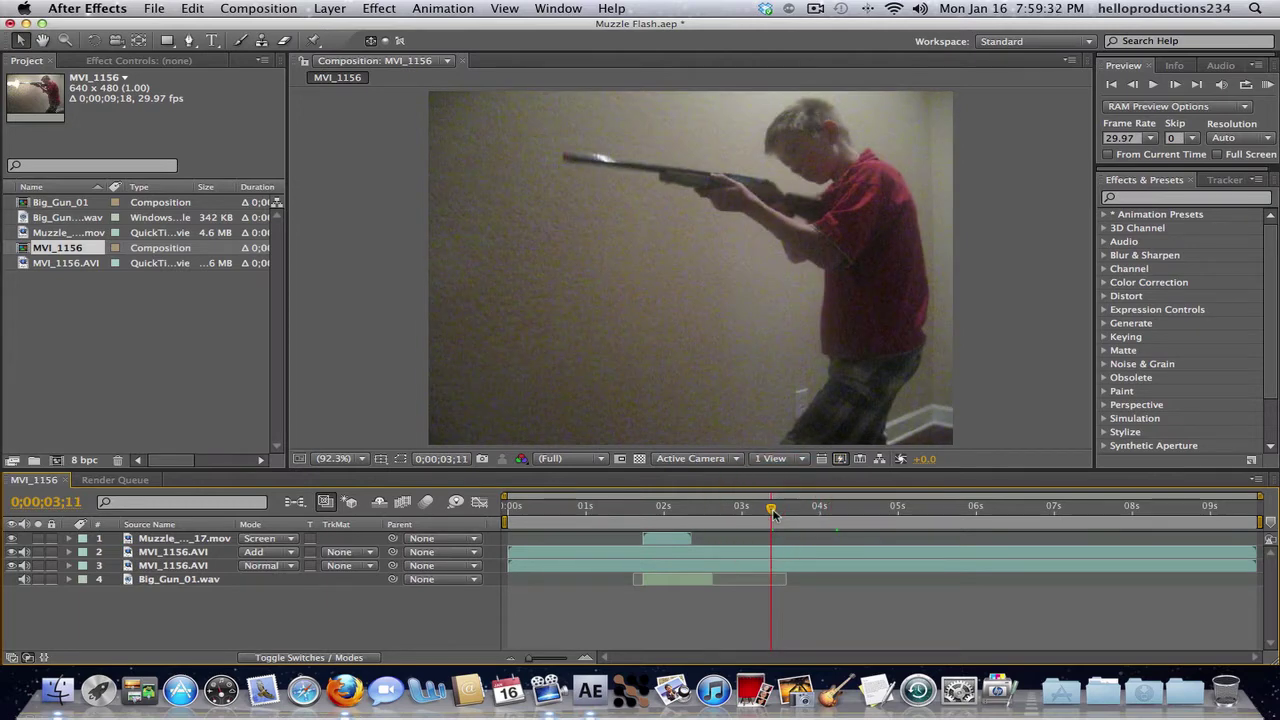
pyautogui.press('super+shift+d')
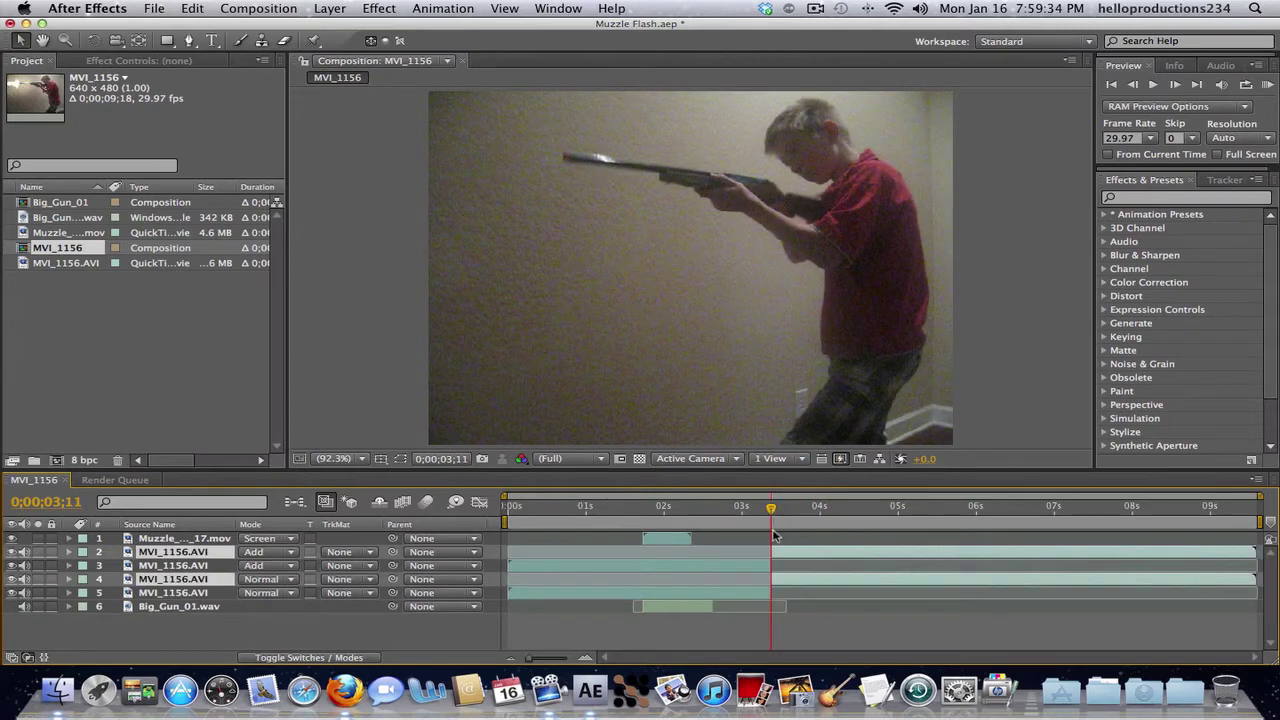
pyautogui.press('super+z')
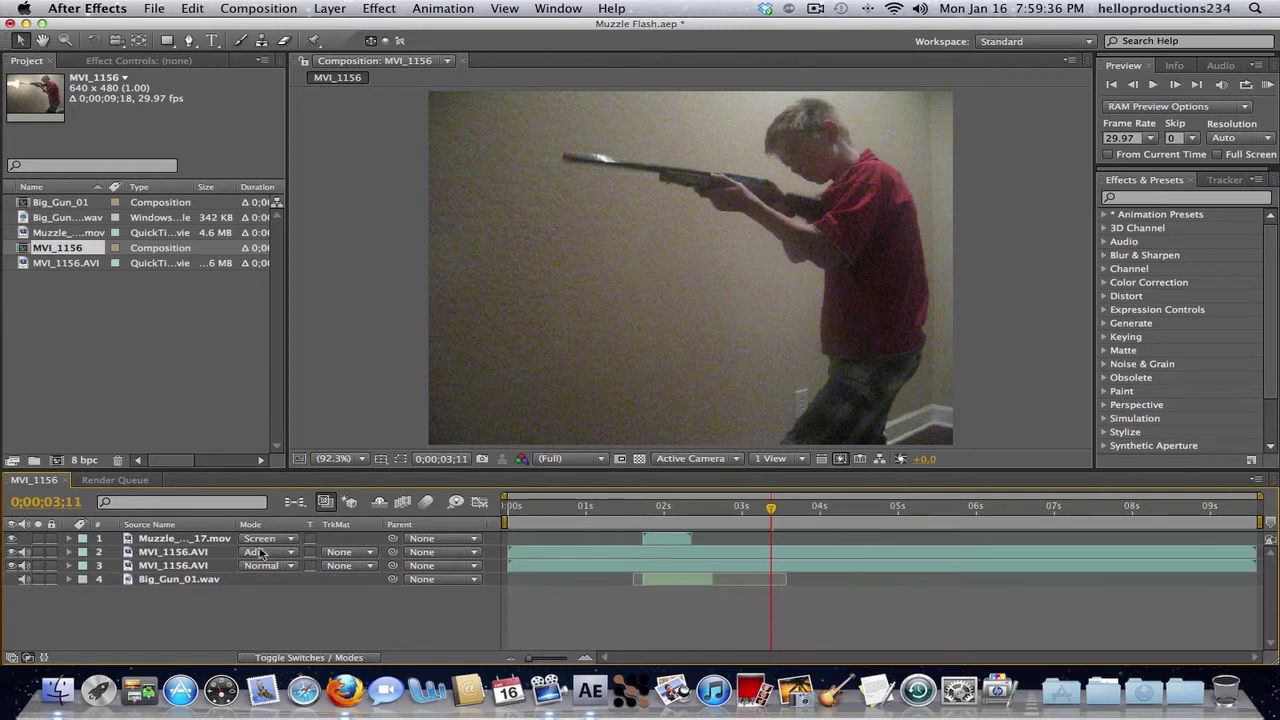
pyautogui.click(168, 552)
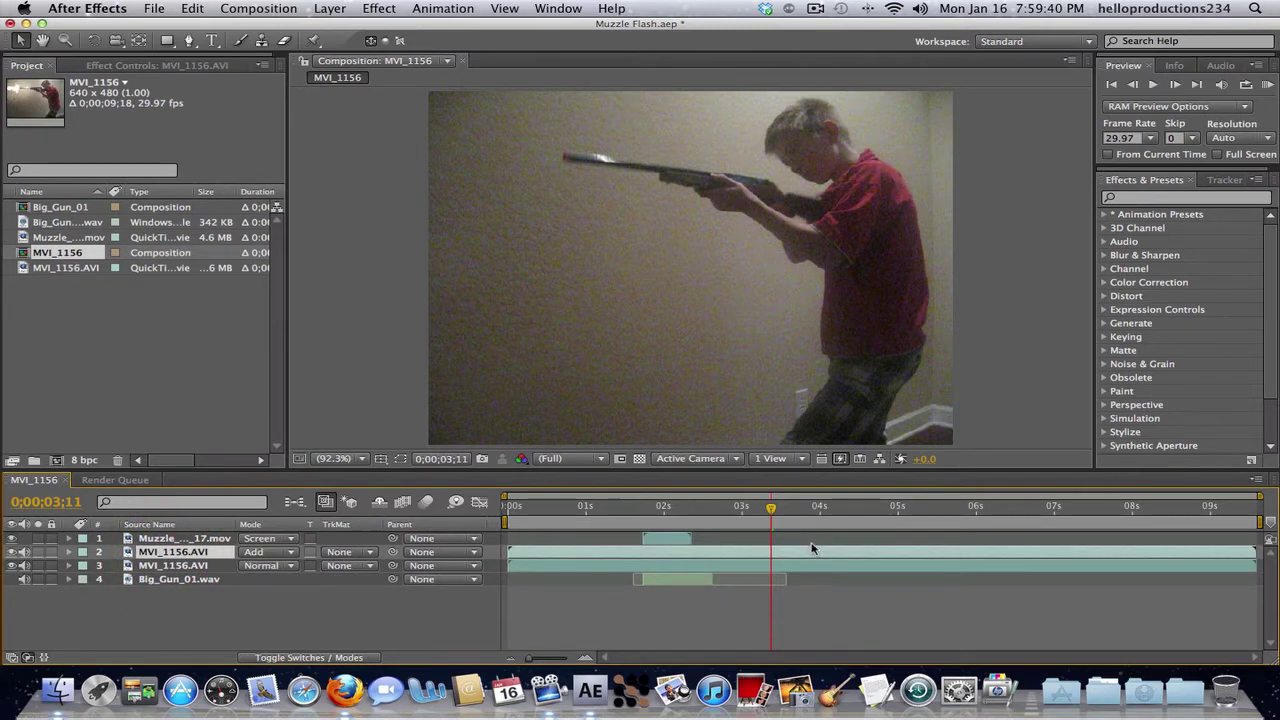
pyautogui.press('super+shift+d')
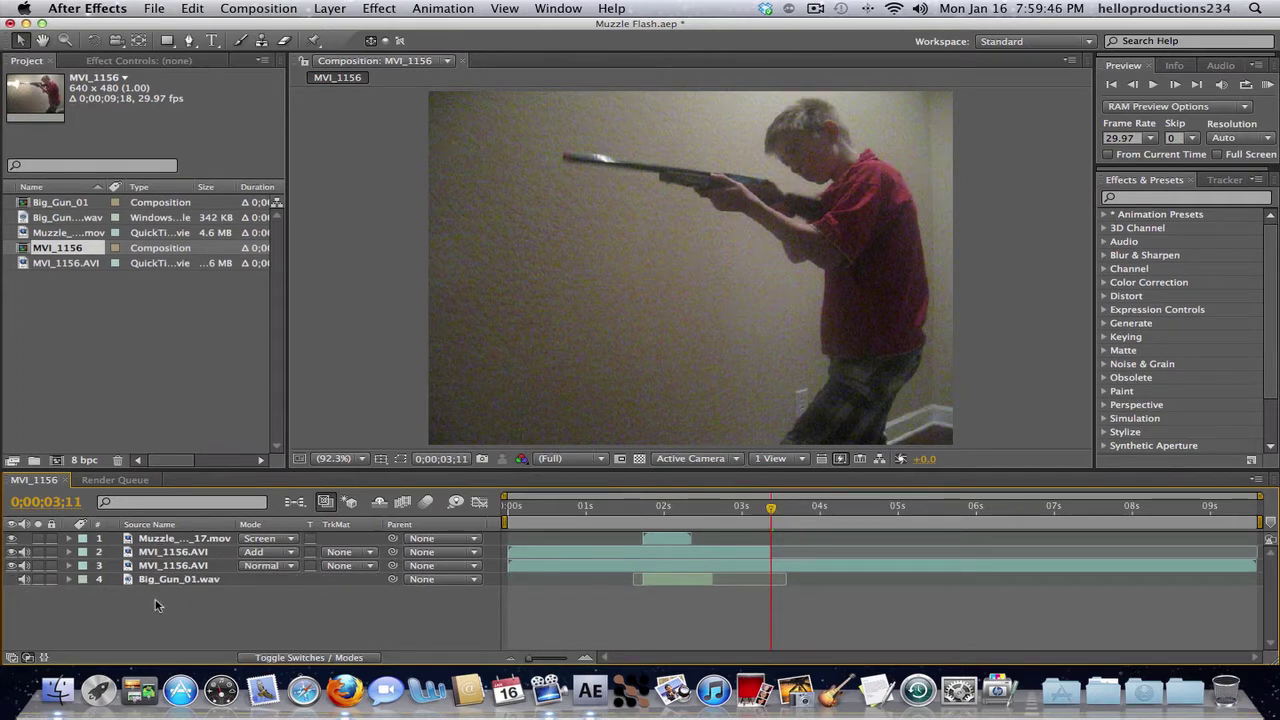
# Step: Duplicate the full-length Normal-mode MVI_1156.AVI layer and move the copy above the trimmed Add-mode layer
pyautogui.click(165, 566)
pyautogui.hotkey('ctrl', 'd')
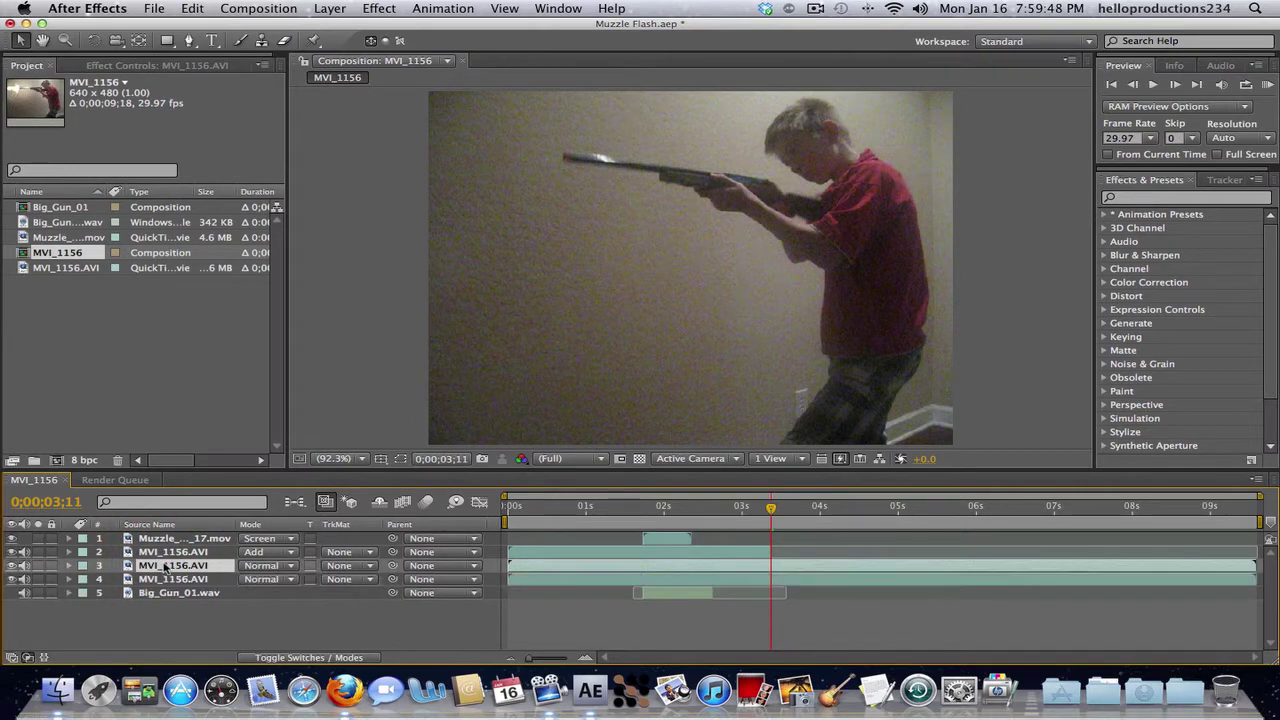
pyautogui.moveTo(165, 566); pyautogui.dragTo(172, 552)
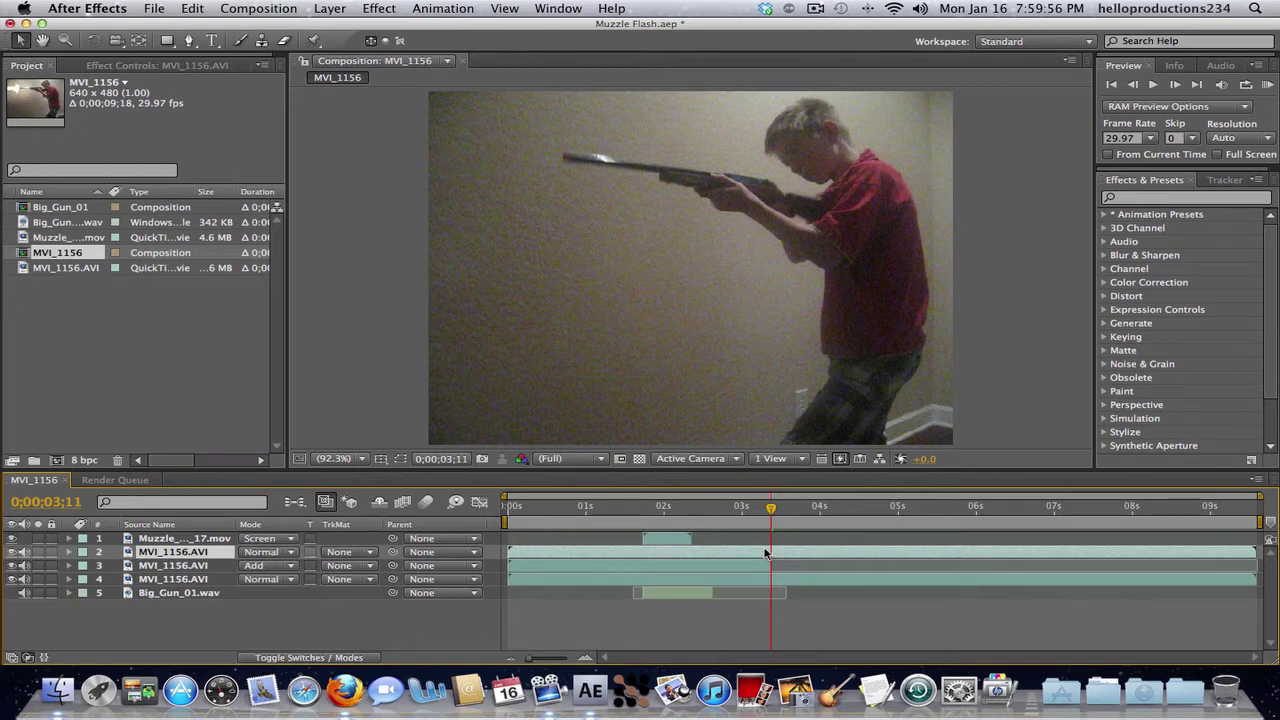
# Step: Split the upper Normal-mode MVI_1156.AVI copy at 0;00;03;11 and delete the part before the cut
pyautogui.hotkey('ctrl', 'shift', 'd')
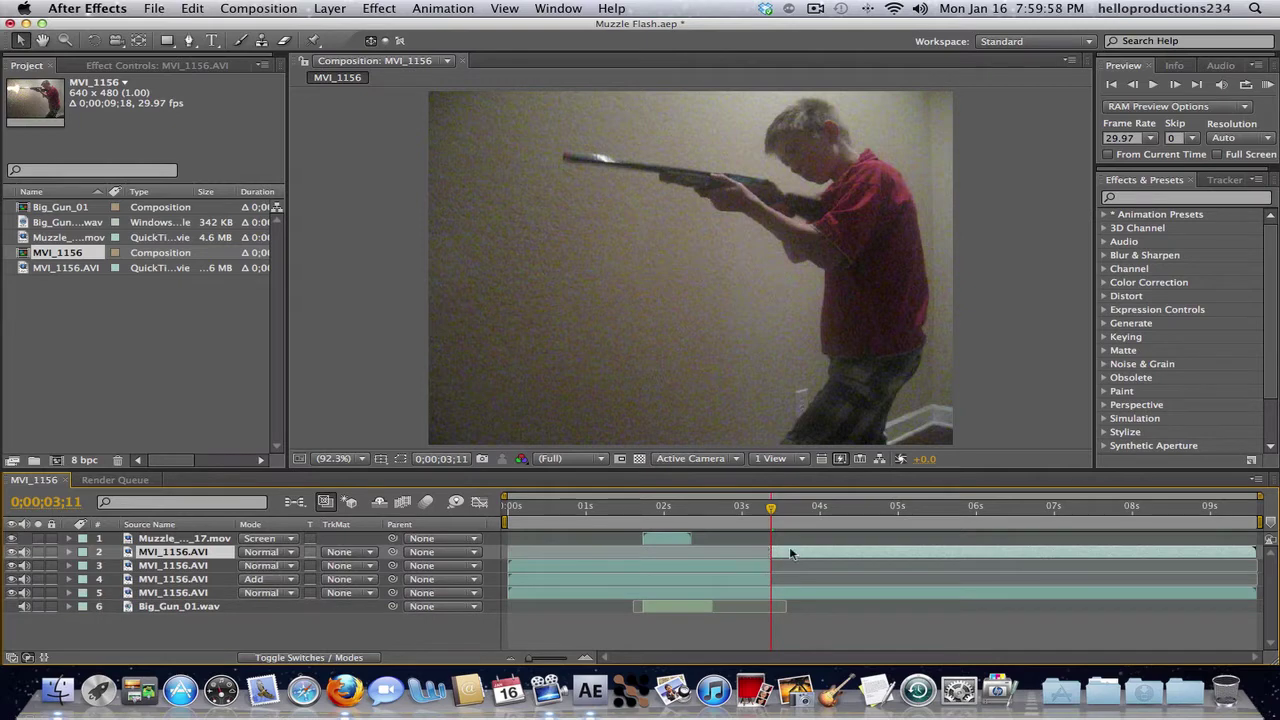
pyautogui.click(755, 567)
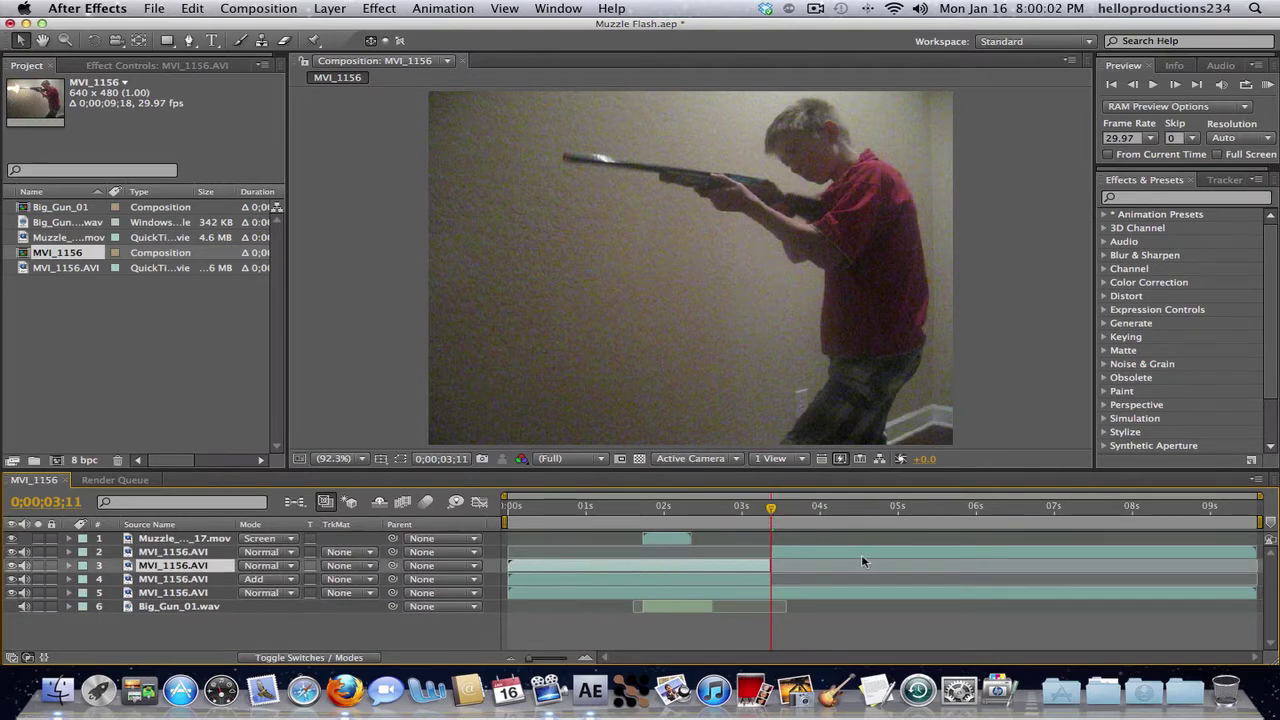
pyautogui.press('Delete')
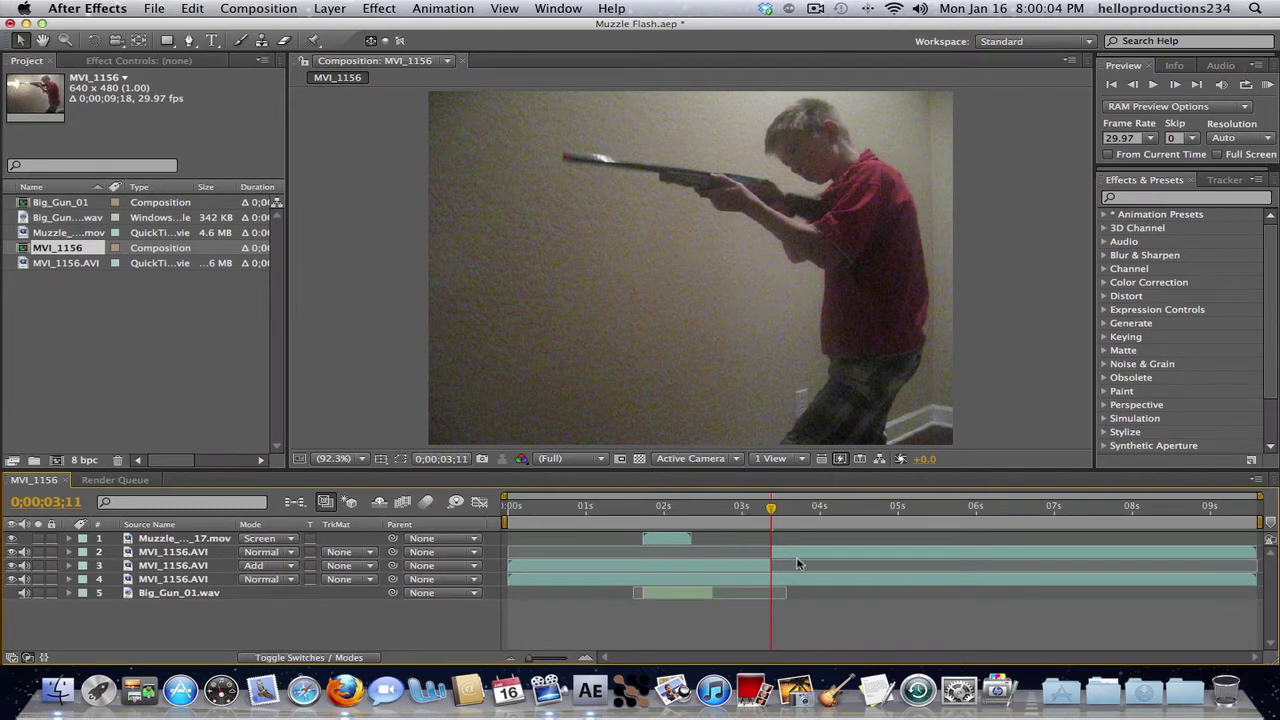
# Step: Scrub across the layer cut to check the footage transition, ending back at 0;00;03;11
pyautogui.click(762, 511)
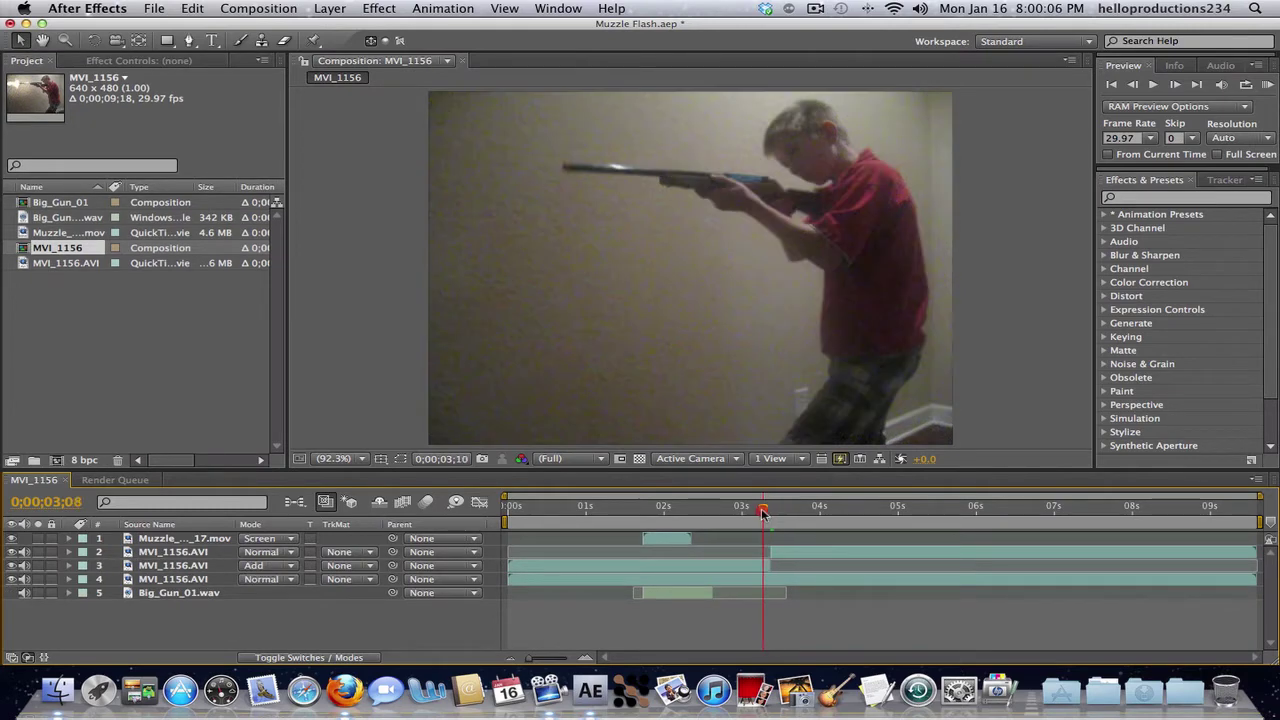
pyautogui.moveTo(762, 511)
pyautogui.mouseDown()
pyautogui.moveTo(551, 512)
pyautogui.moveTo(785, 517)
pyautogui.mouseUp()
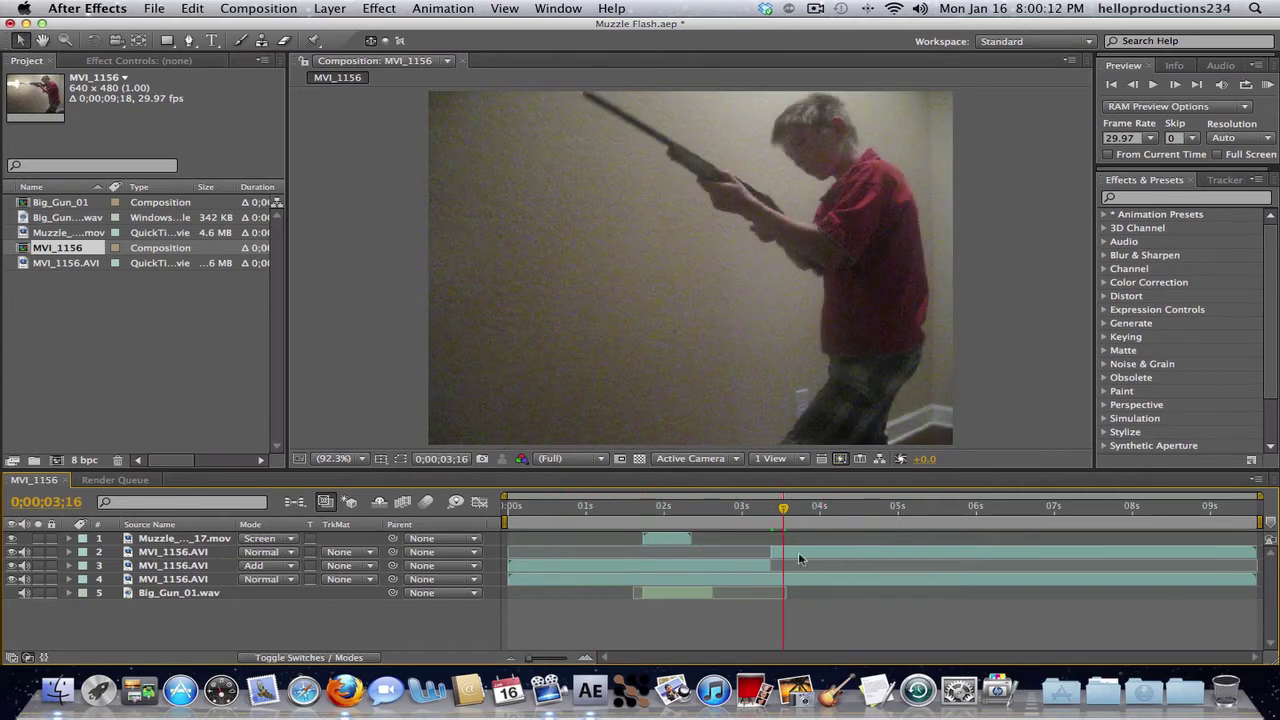
pyautogui.moveTo(786, 509); pyautogui.dragTo(771, 507)
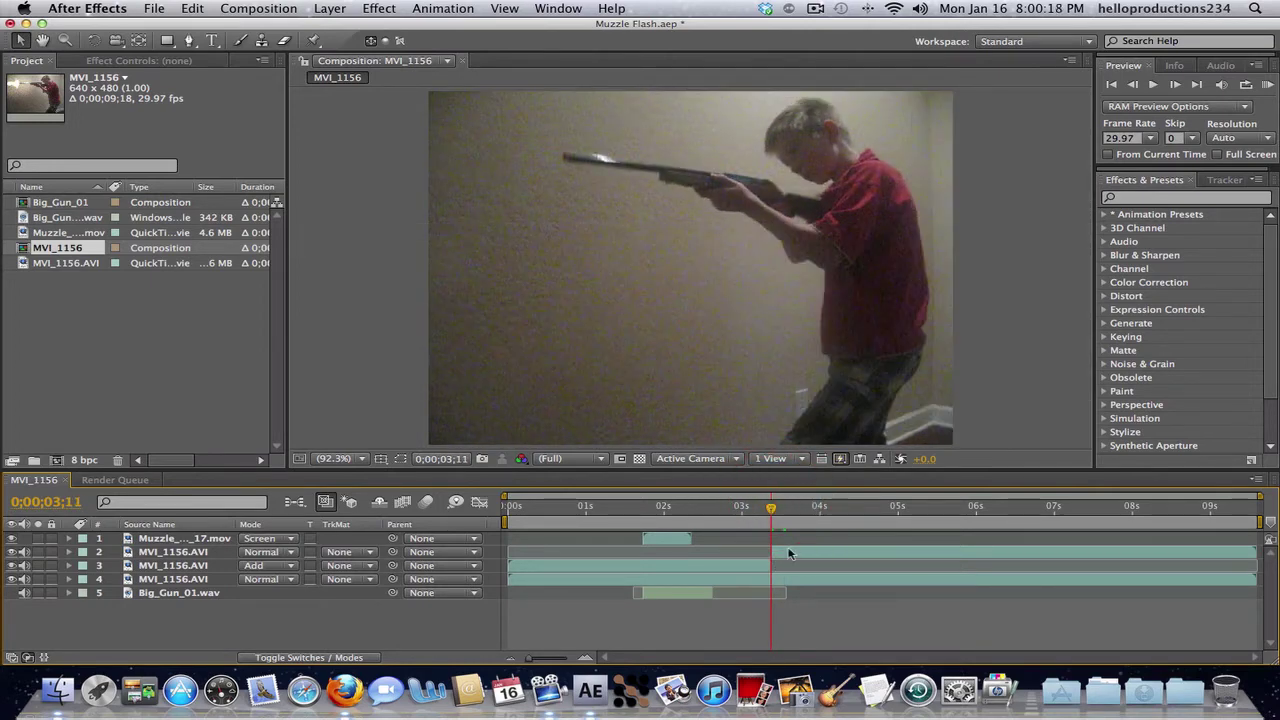
# Step: Duplicate the upper Normal-mode MVI_1156.AVI layer that starts at 0;00;03;11, keeping the playhead at that cut
pyautogui.click(790, 552)
pyautogui.press('super+shift+d')
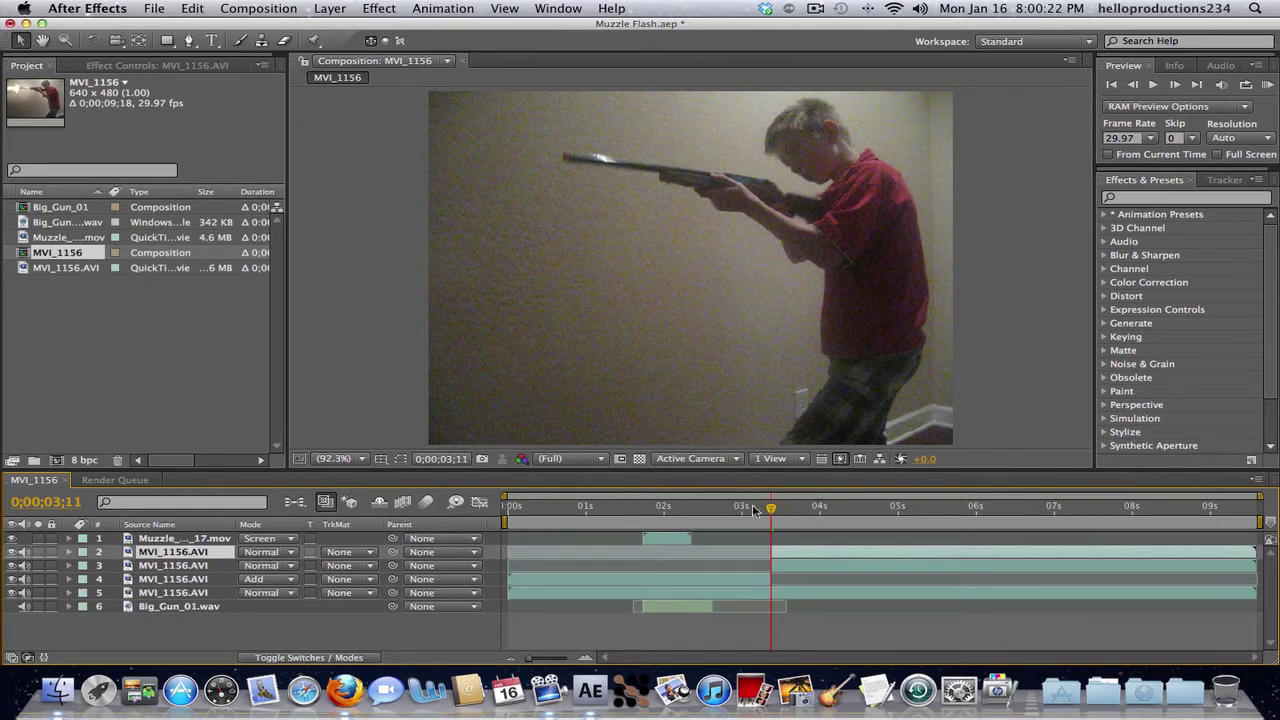
pyautogui.moveTo(777, 512); pyautogui.dragTo(773, 511)
pyautogui.click(773, 511)
pyautogui.moveTo(771, 510)
pyautogui.mouseDown()
pyautogui.moveTo(736, 510)
pyautogui.moveTo(770, 510)
pyautogui.mouseUp()
pyautogui.click(789, 539)
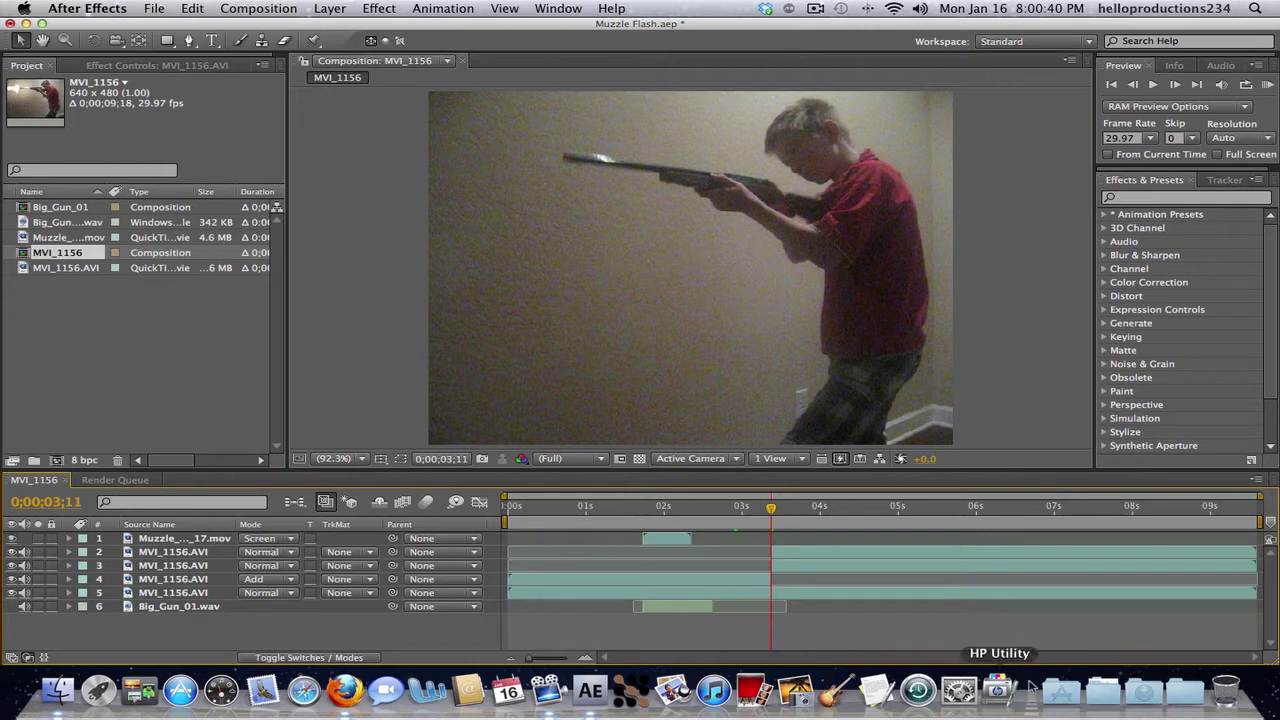
# Step: Switch to Finder and open the 18. Shells folder inside Action_Essentials_720p
pyautogui.click(1100, 680)
pyautogui.click(615, 203)
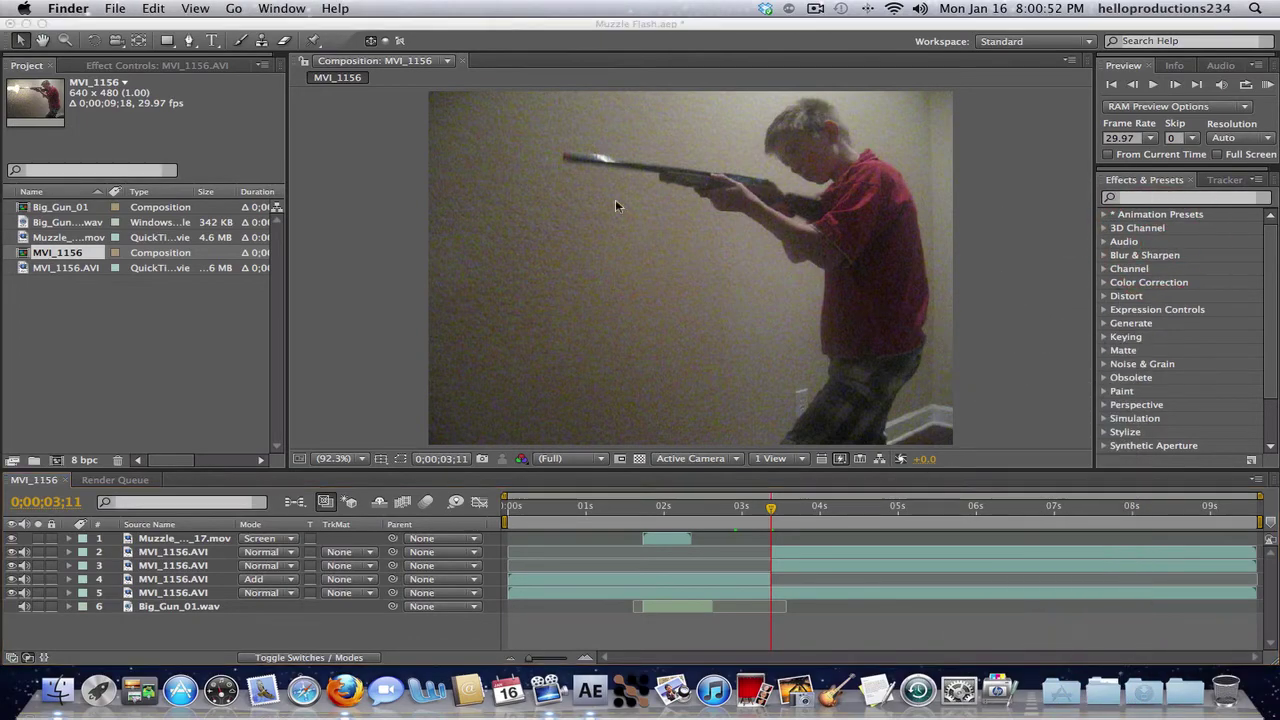
pyautogui.doubleClick(430, 197)
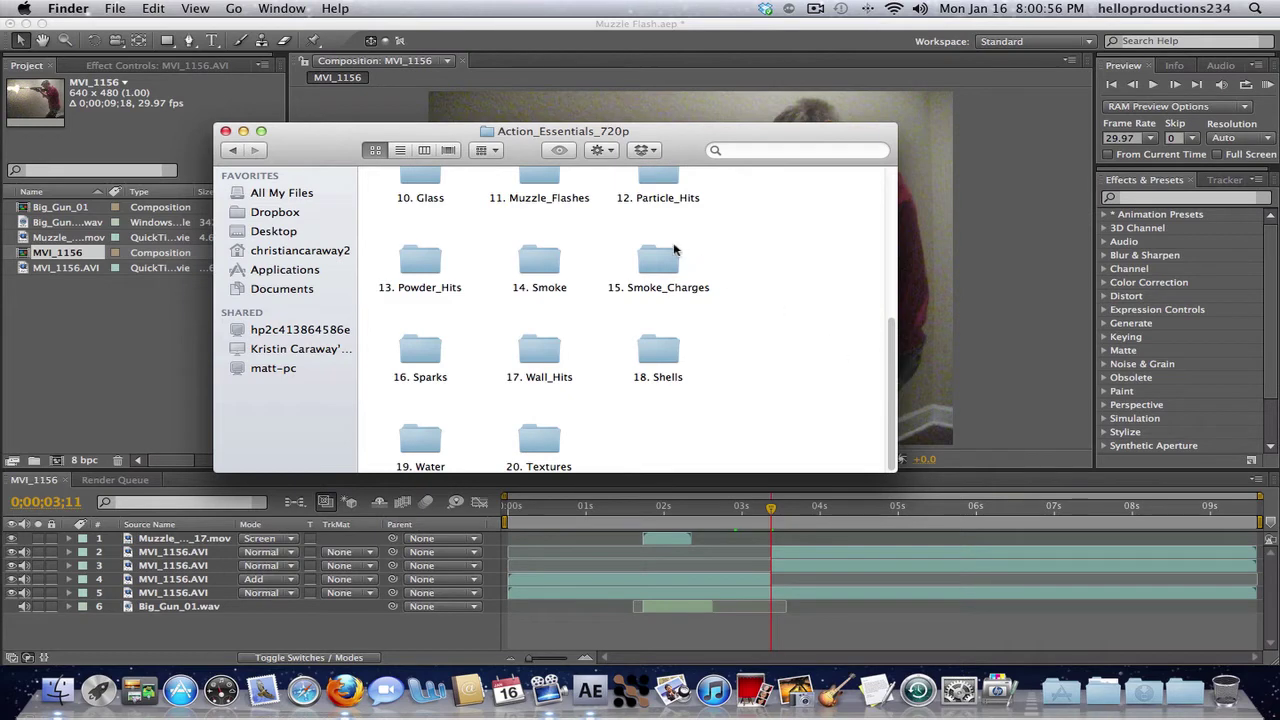
pyautogui.doubleClick(647, 360)
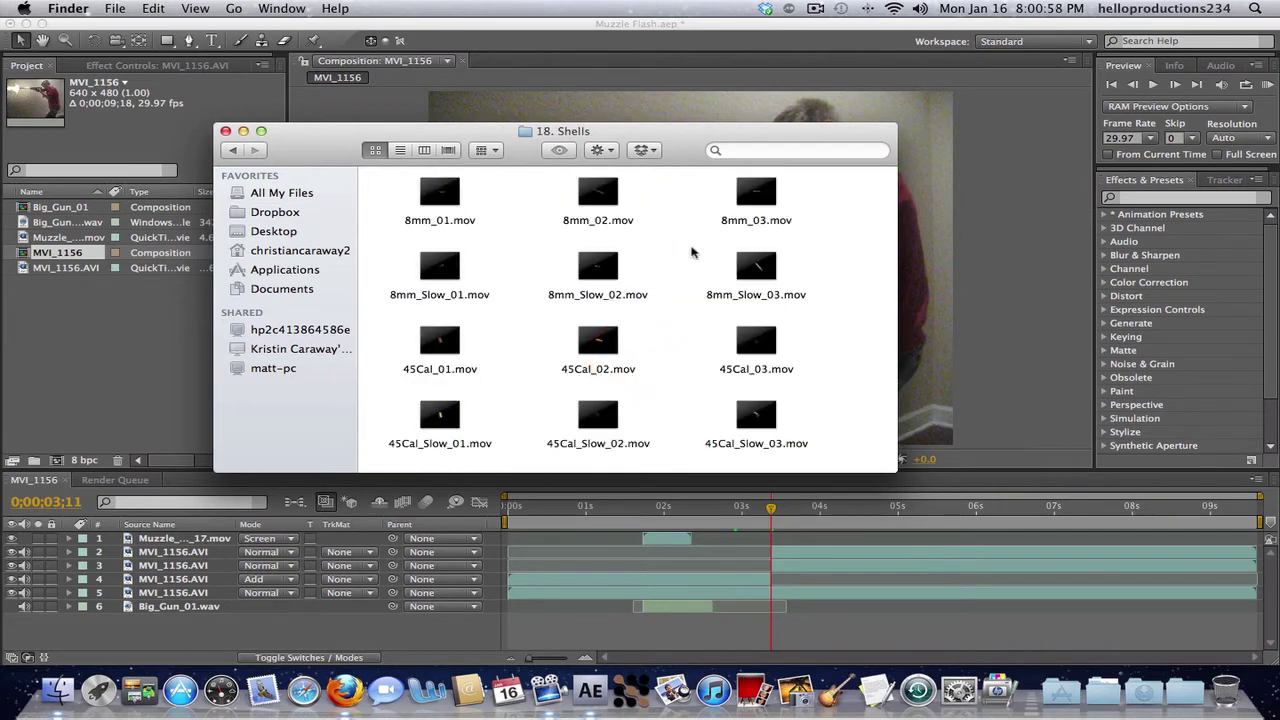
# Step: Preview the 8mm_03.mov shell clip in QuickTime Player and close it
pyautogui.doubleClick(756, 197)
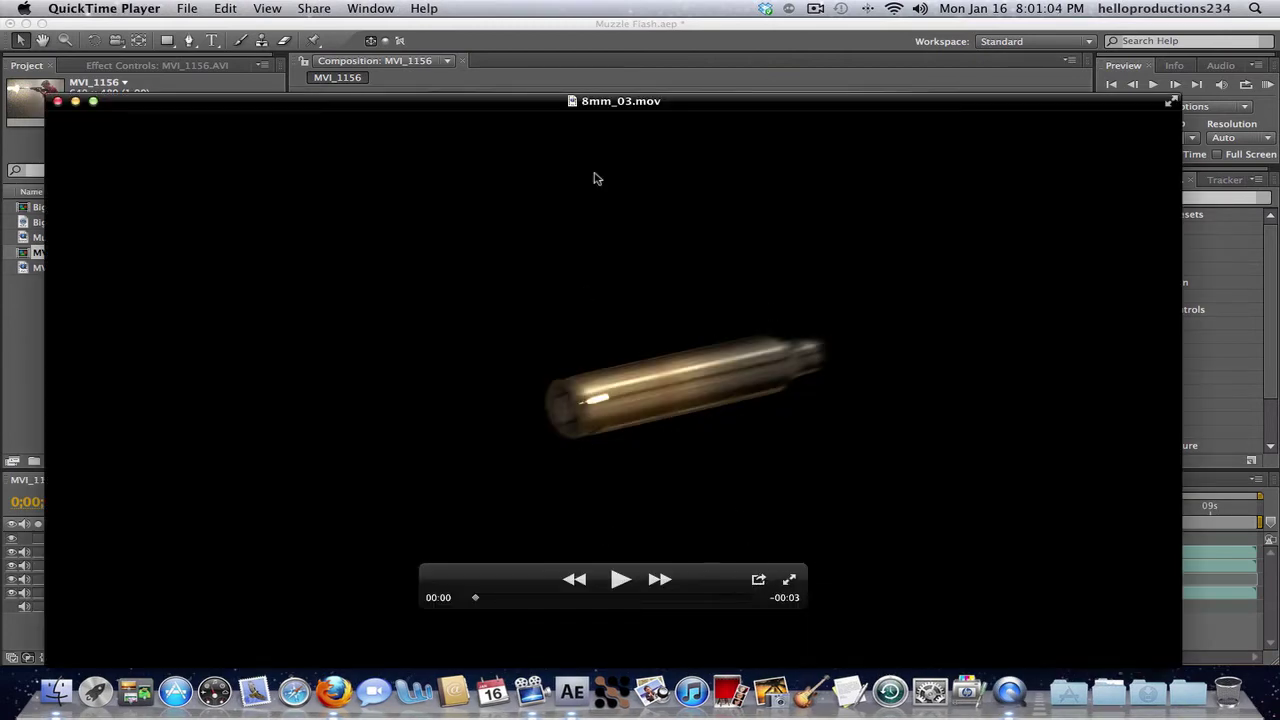
pyautogui.moveTo(652, 103); pyautogui.dragTo(663, 22)
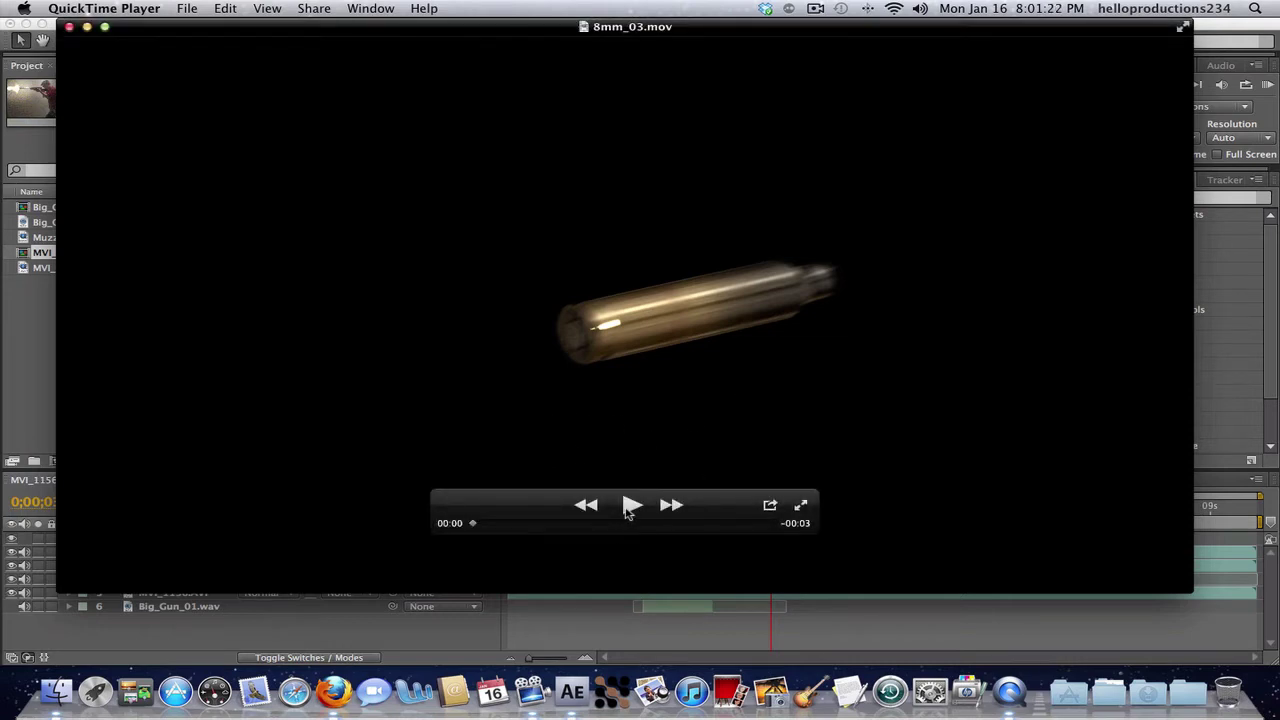
pyautogui.click(630, 506)
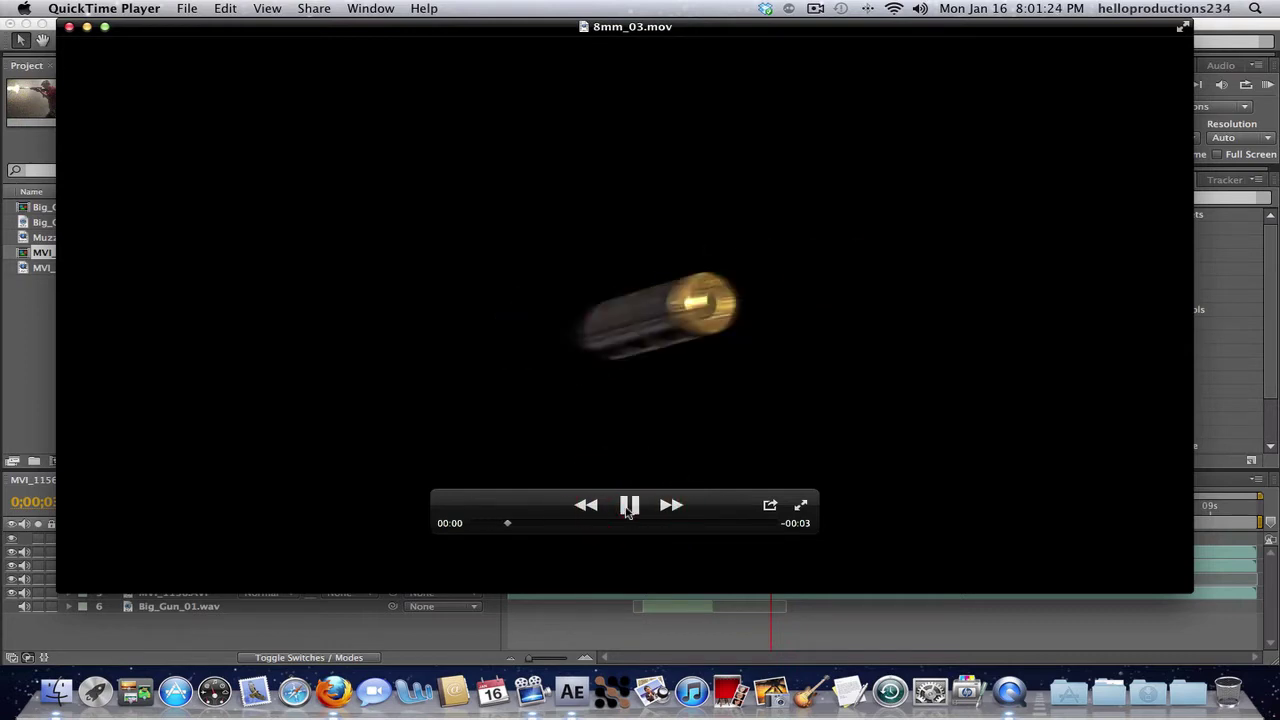
pyautogui.click(630, 506)
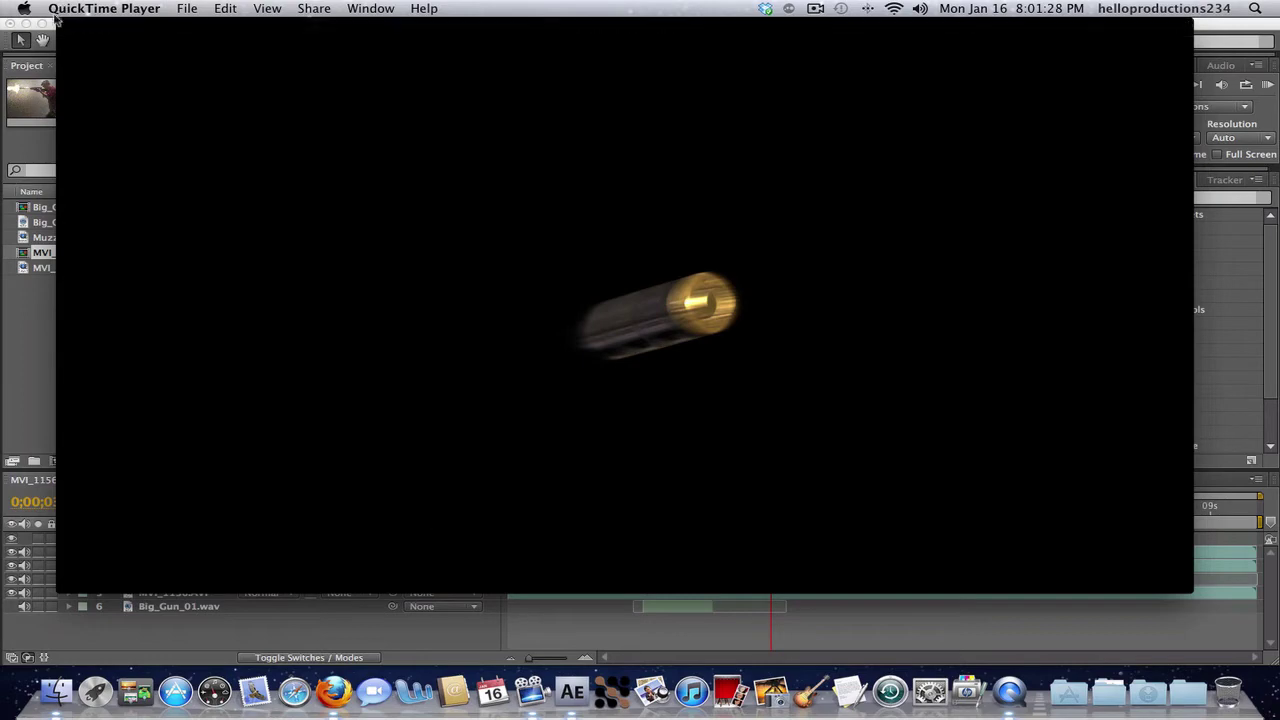
pyautogui.click(68, 28)
pyautogui.press('super+w')
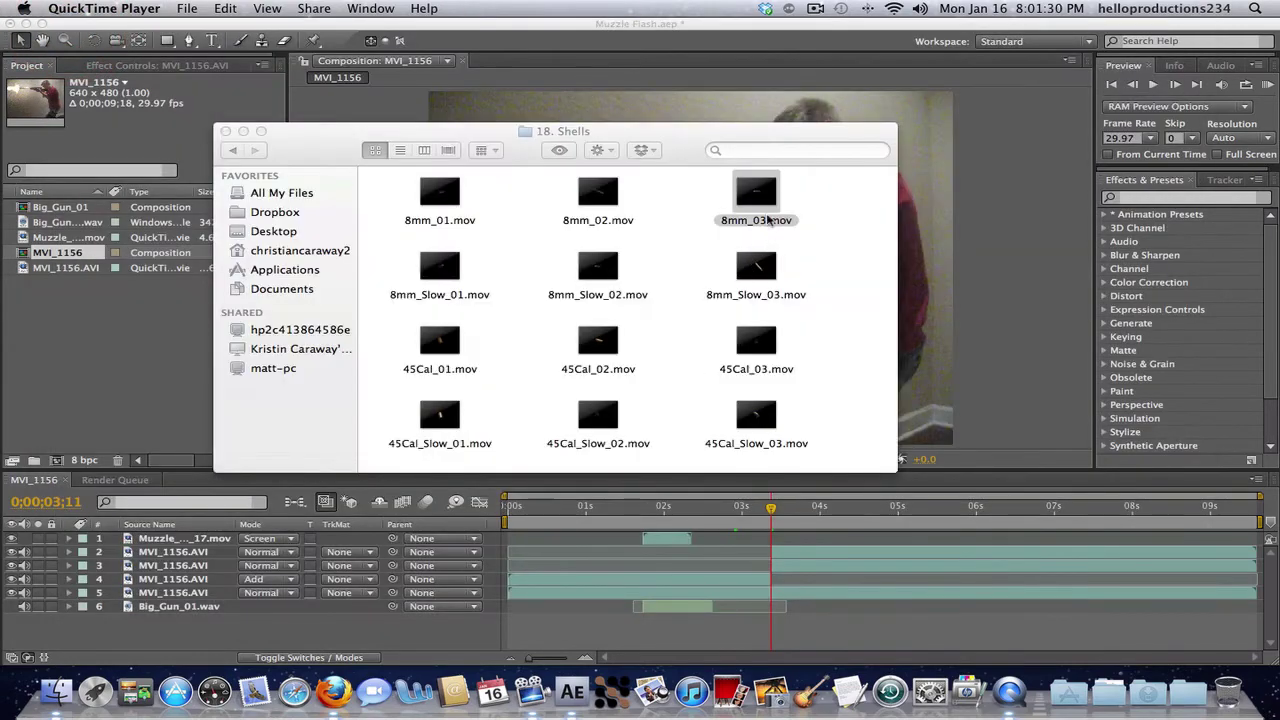
# Step: Import 8mm_03.mov into the After Effects project and place it between the two duplicated MVI_1156.AVI layers, starting at 0;00;03;11
pyautogui.moveTo(756, 192); pyautogui.dragTo(96, 306)
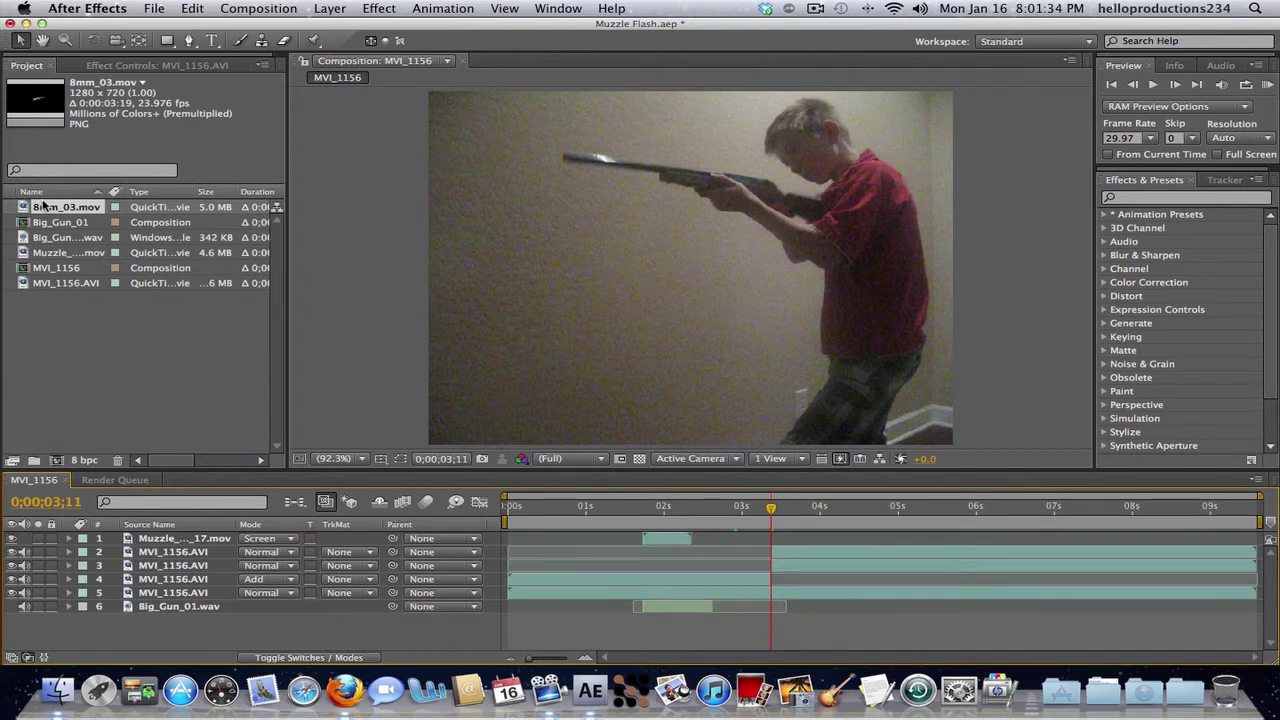
pyautogui.moveTo(52, 208); pyautogui.dragTo(185, 560)
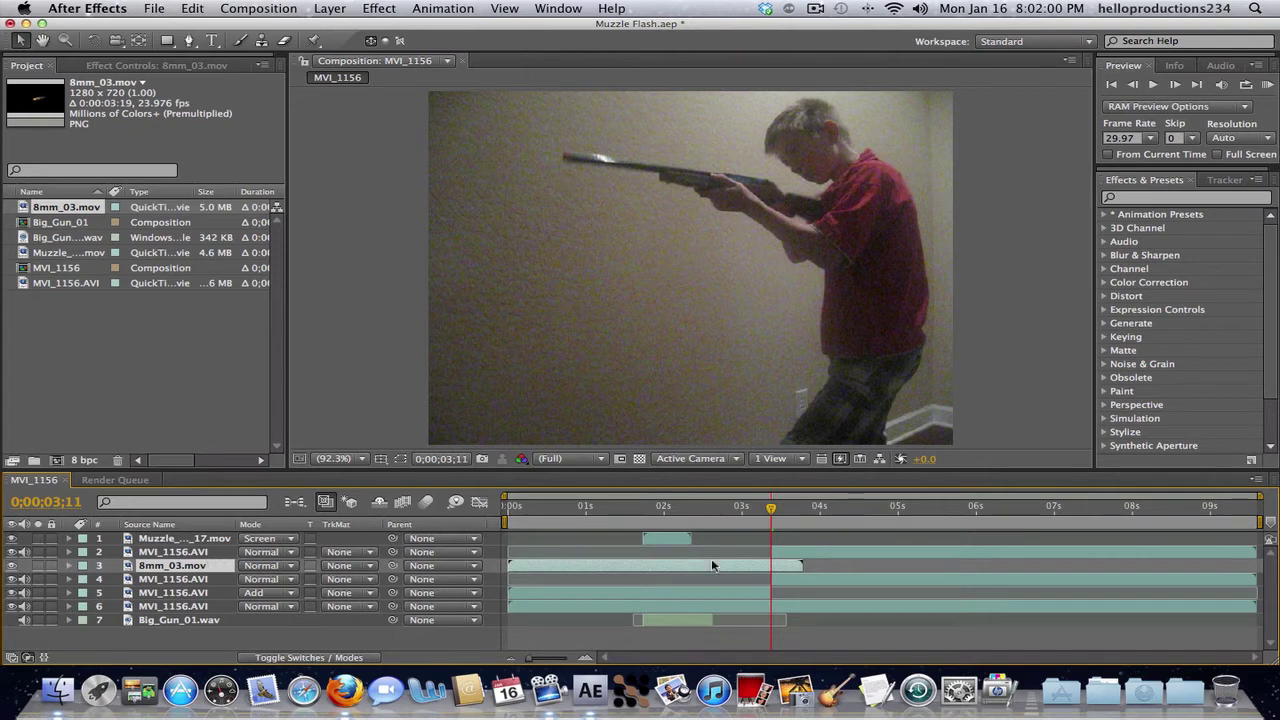
pyautogui.moveTo(680, 565); pyautogui.dragTo(893, 554)
# Step: Find the frame where the boy pumps the gun and move the 8mm_03.mov layer to start at 0;00;04;05
pyautogui.click(786, 508)
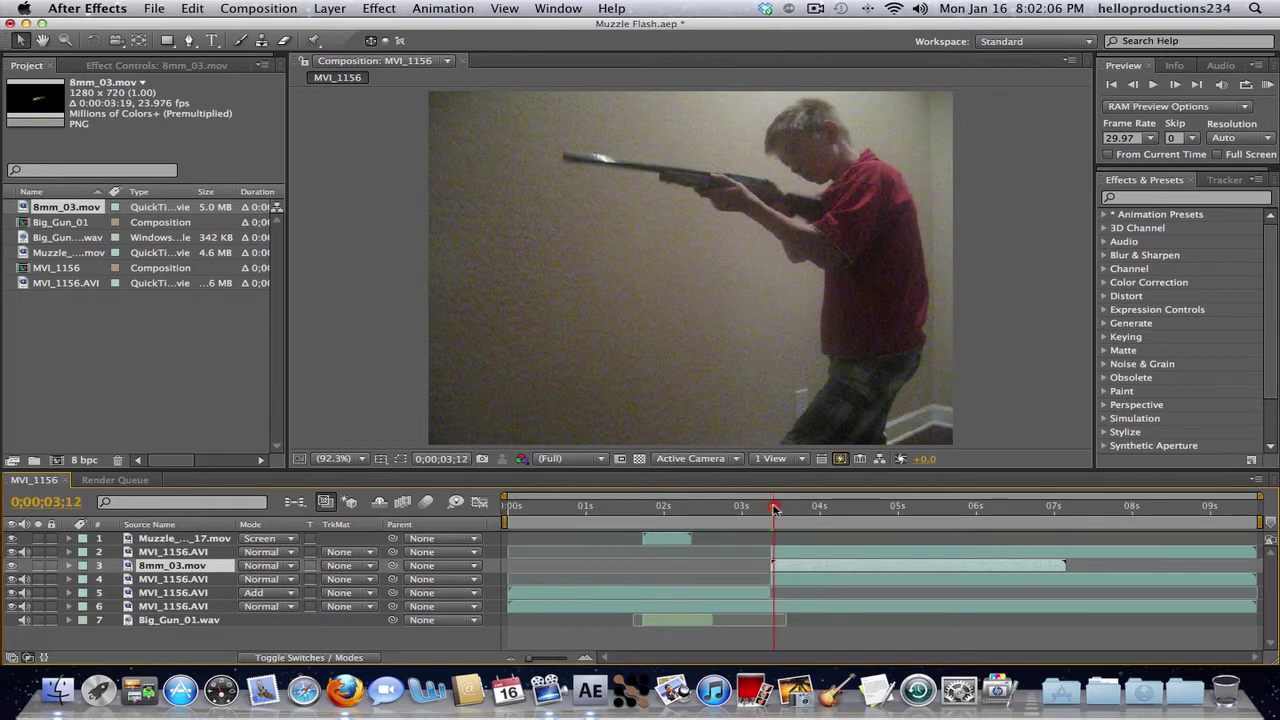
pyautogui.moveTo(786, 508); pyautogui.dragTo(805, 515)
pyautogui.press('pagedown')
pyautogui.press('pagedown')
pyautogui.press('pagedown')
pyautogui.press('pagedown')
pyautogui.press('pagedown')
pyautogui.press('pagedown')
pyautogui.press('pagedown')
pyautogui.press('pagedown')
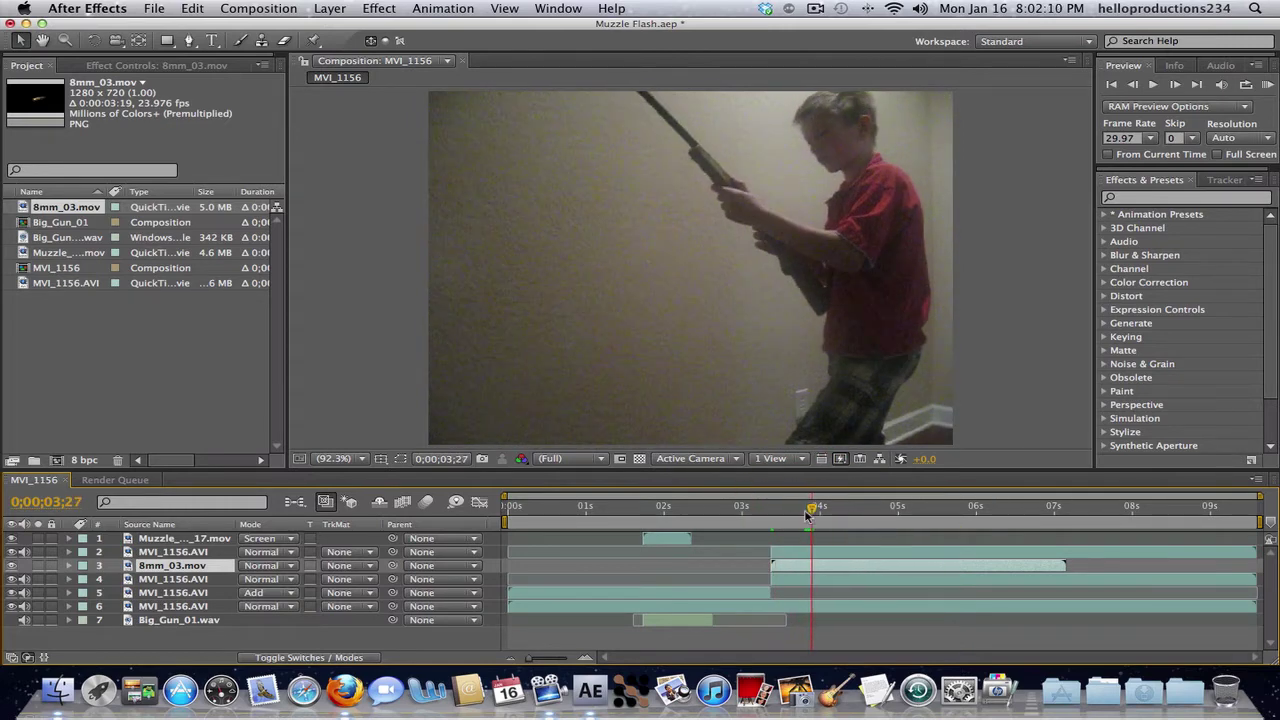
pyautogui.press('pagedown')
pyautogui.press('pagedown')
pyautogui.press('pagedown')
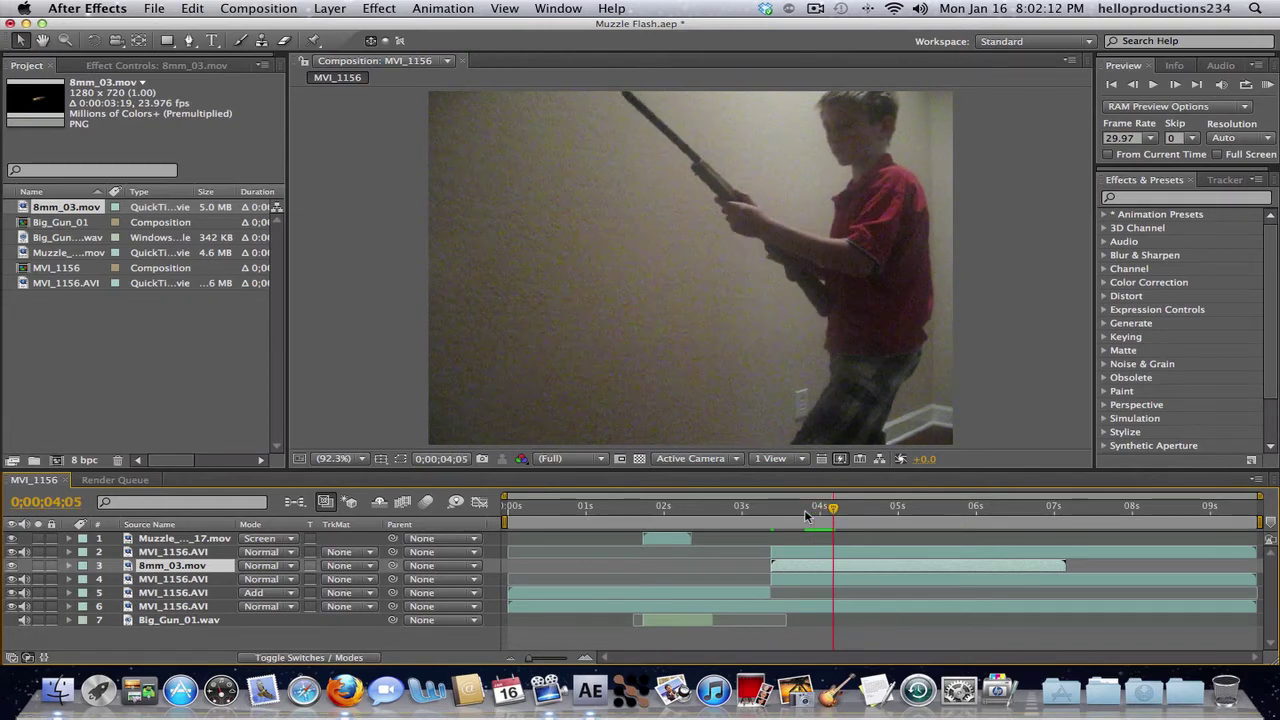
pyautogui.press('pagedown')
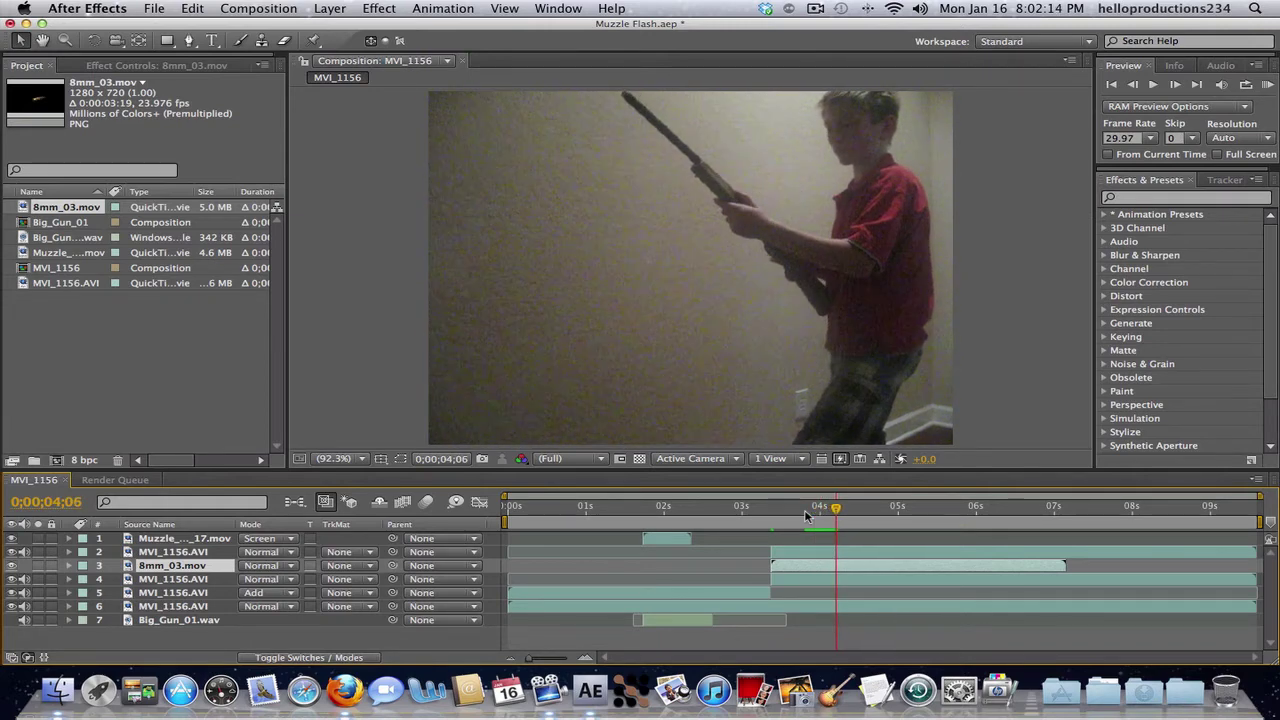
pyautogui.moveTo(814, 564); pyautogui.dragTo(881, 564)
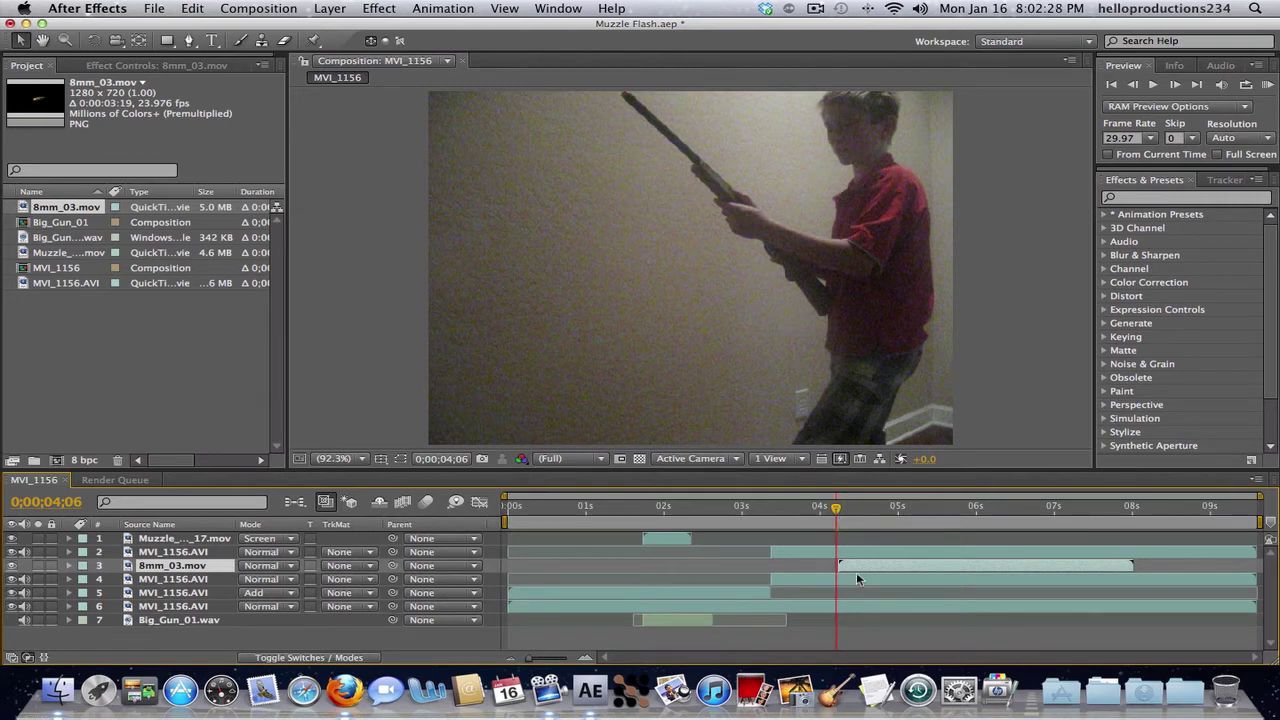
pyautogui.moveTo(855, 565); pyautogui.dragTo(854, 567)
pyautogui.press('pageup')
pyautogui.moveTo(855, 566); pyautogui.dragTo(852, 565)
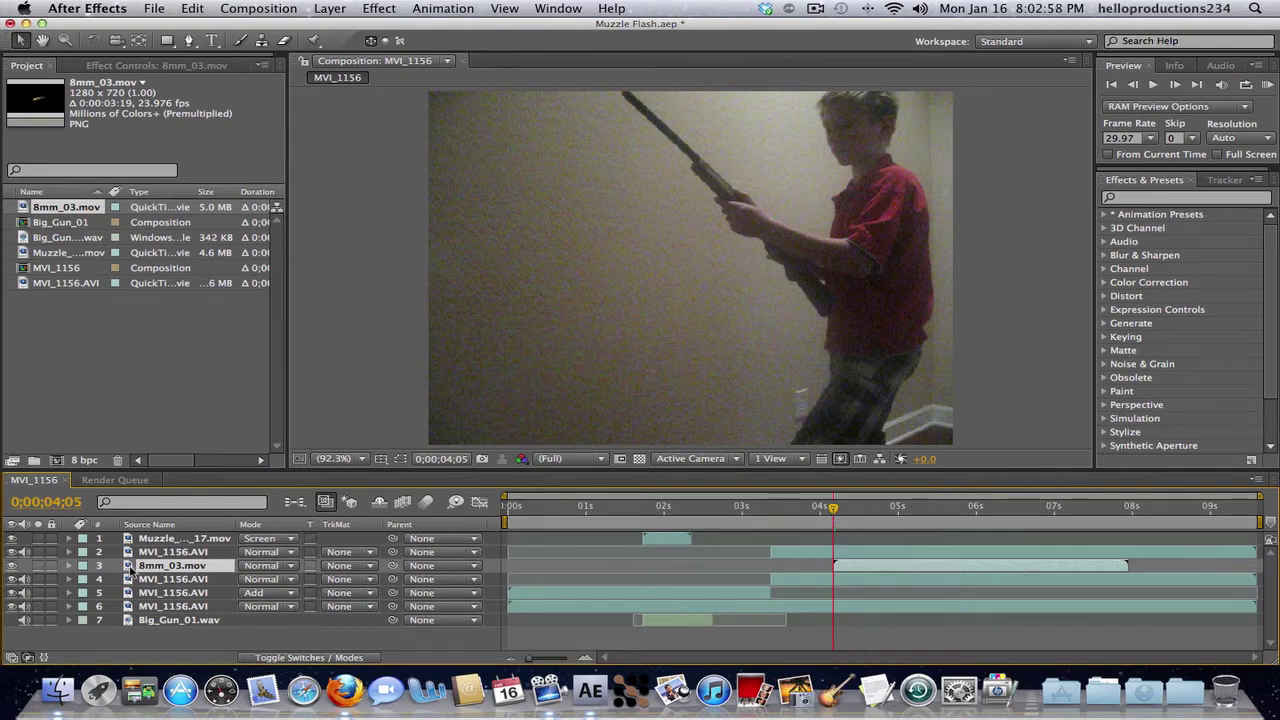
# Step: Draw a closed Pen tool mask around the boy's front hand and forearm on the MVI_1156.AVI layer above 8mm_03.mov
pyautogui.click(215, 553)
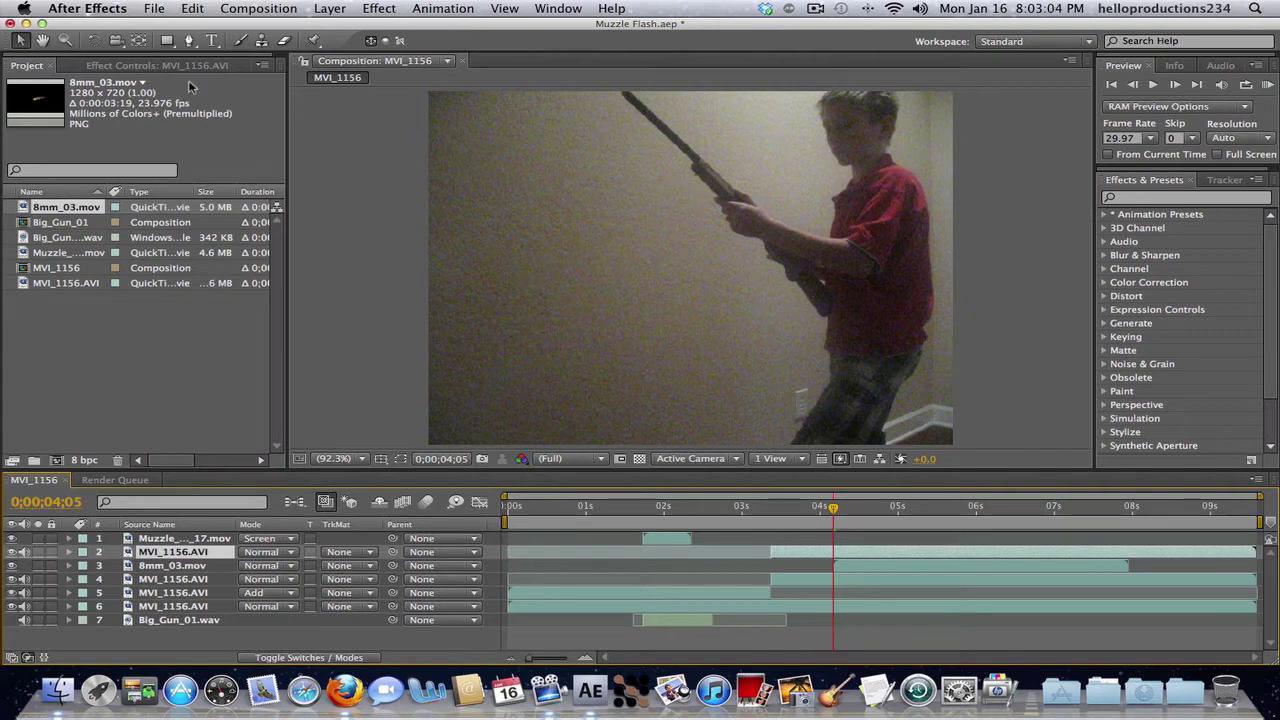
pyautogui.click(189, 40)
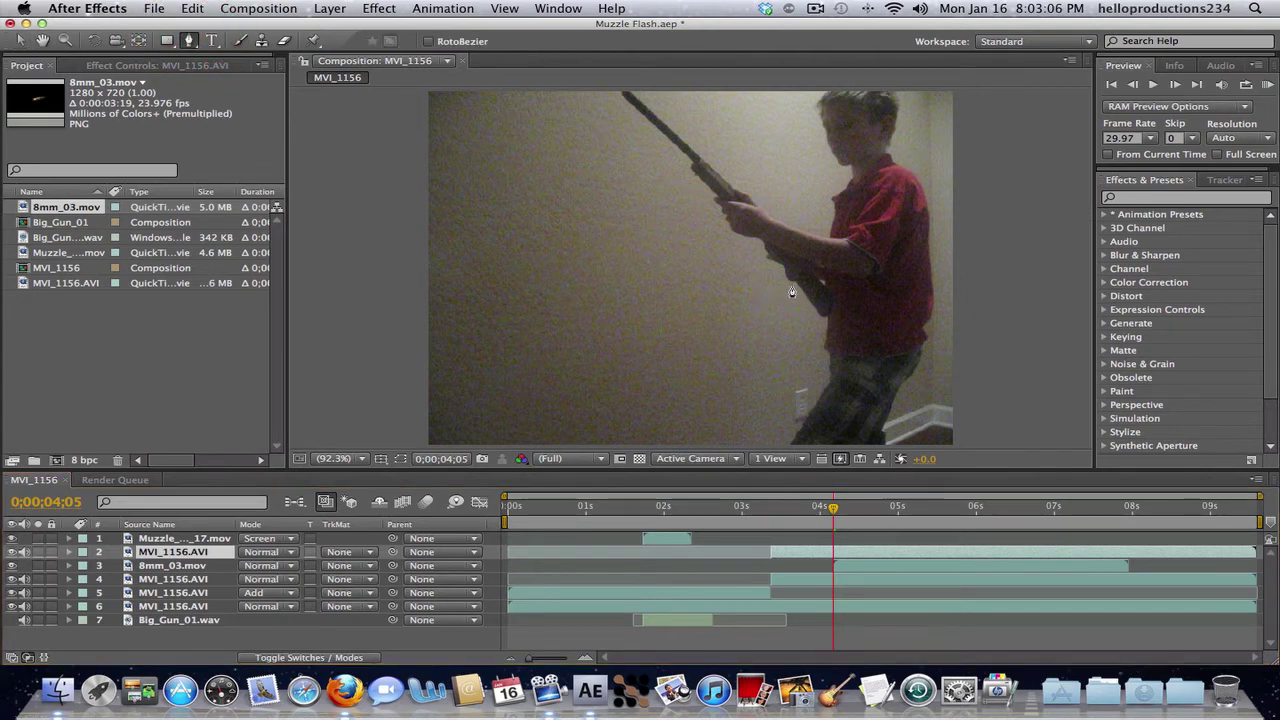
pyautogui.click(840, 241)
pyautogui.click(800, 237)
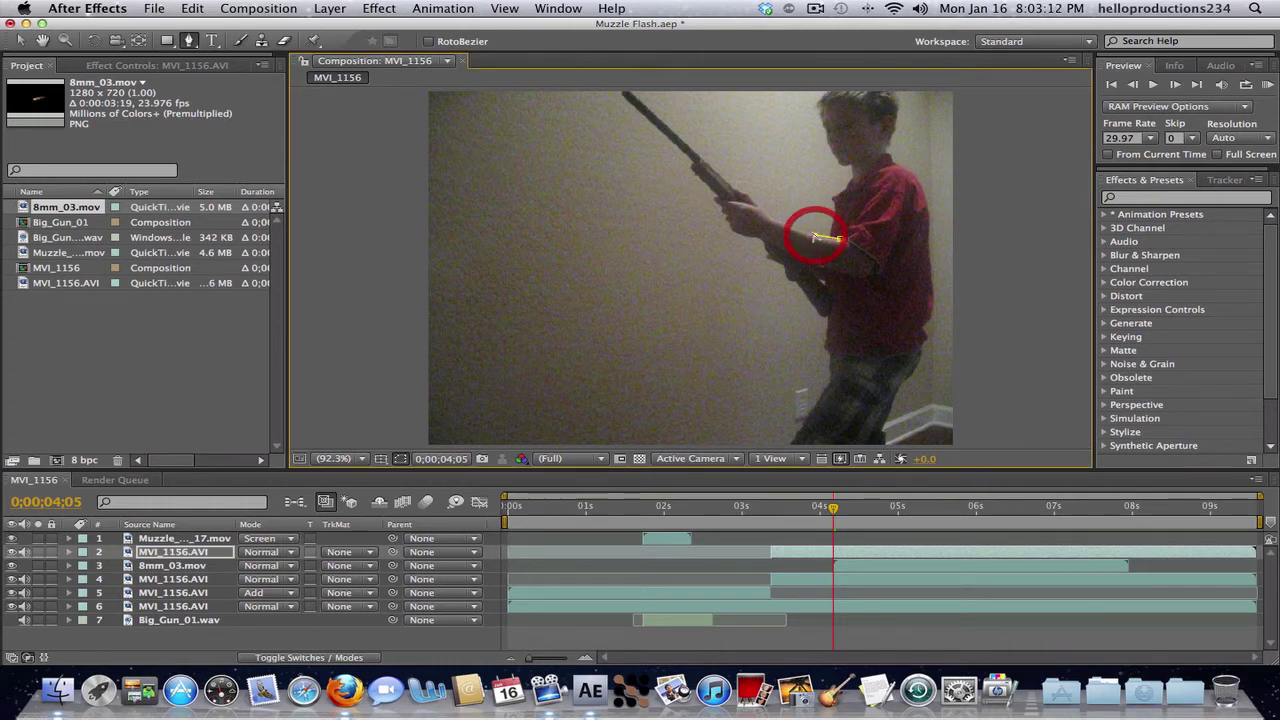
pyautogui.click(798, 231)
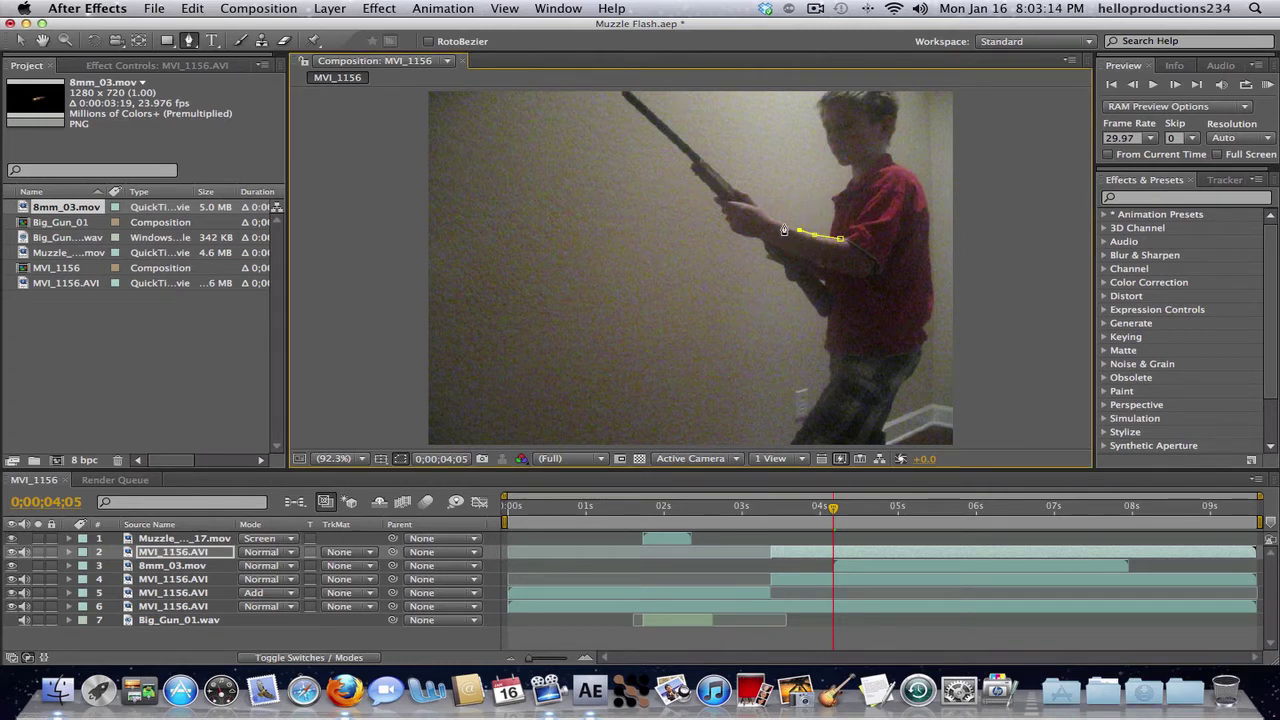
pyautogui.click(781, 224)
pyautogui.click(767, 213)
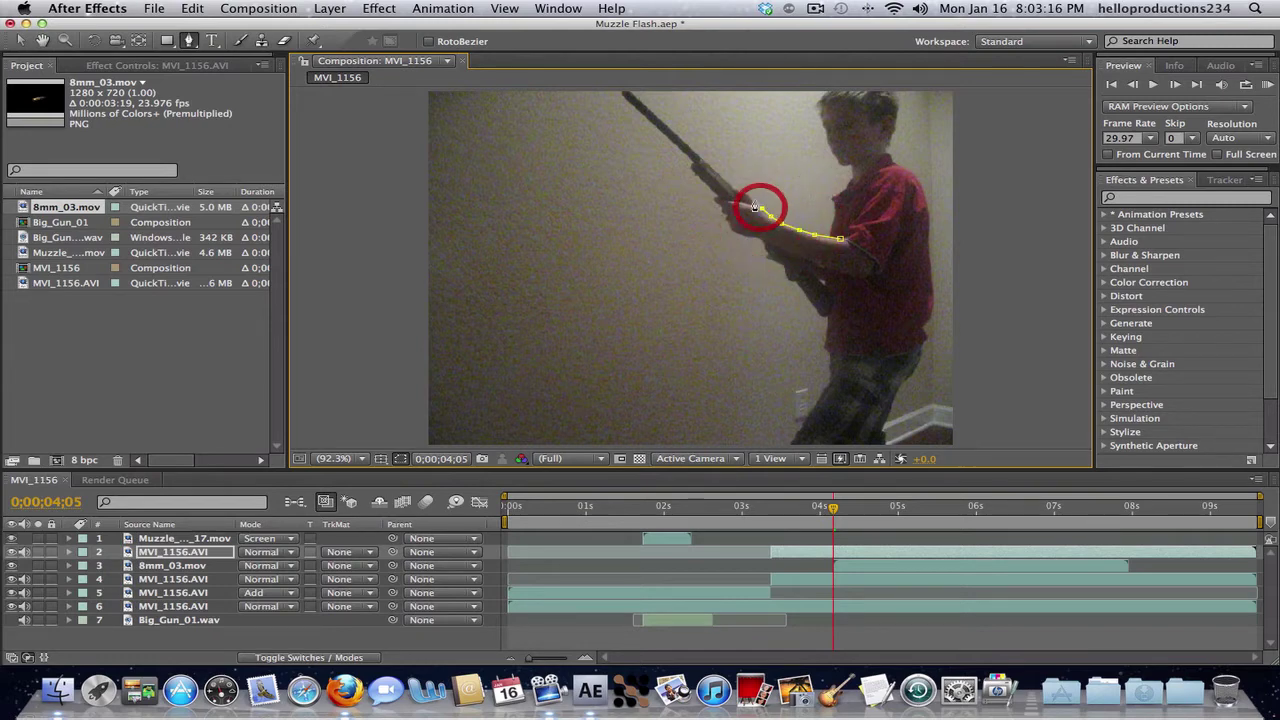
pyautogui.click(751, 200)
pyautogui.click(736, 191)
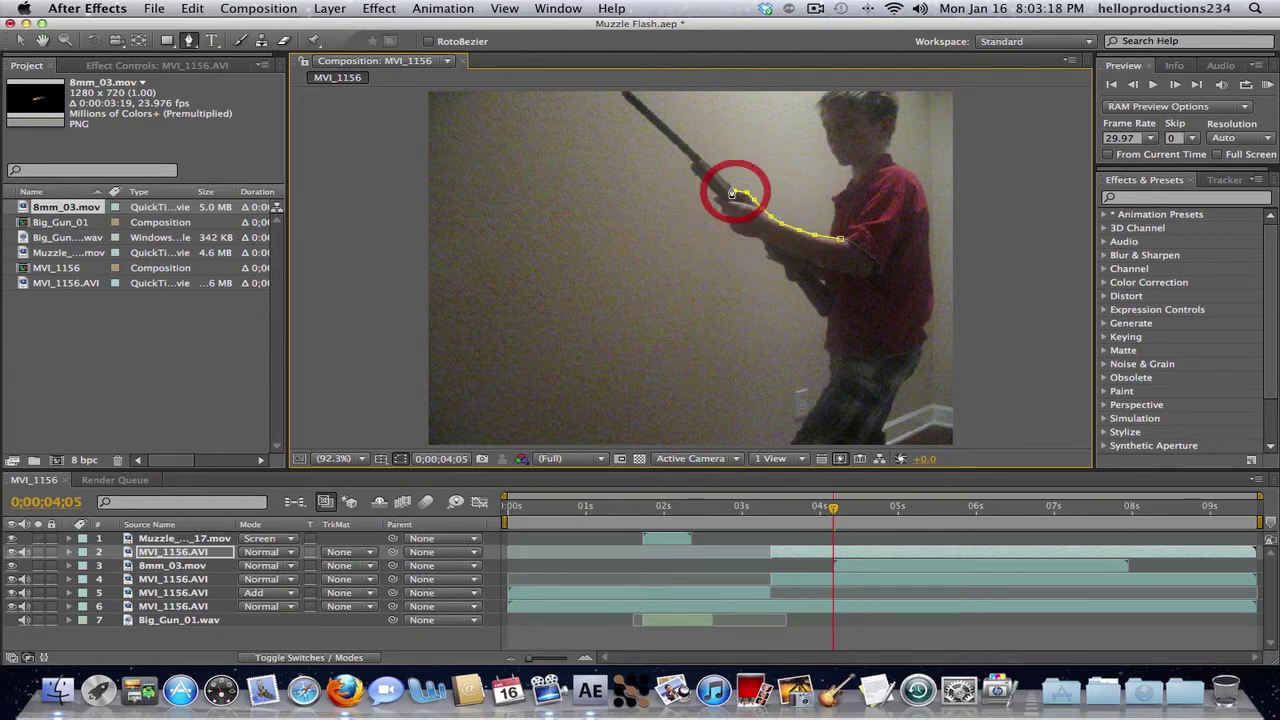
pyautogui.click(723, 195)
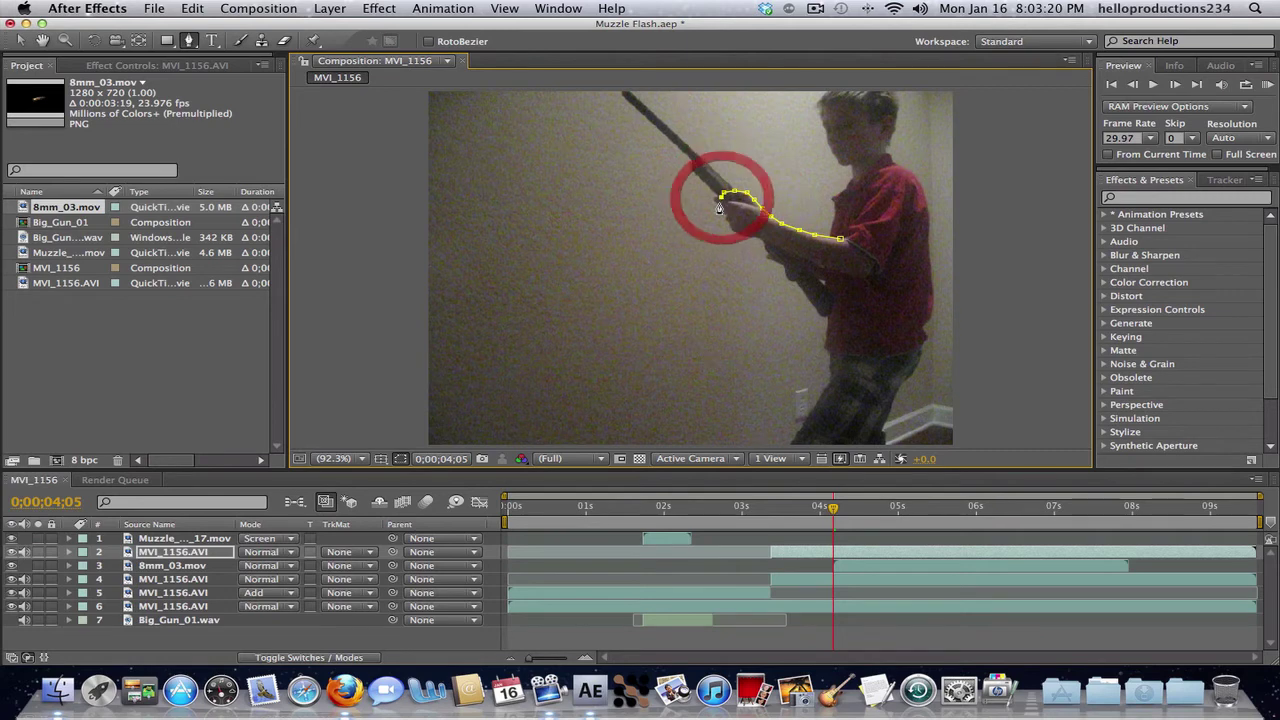
pyautogui.click(719, 203)
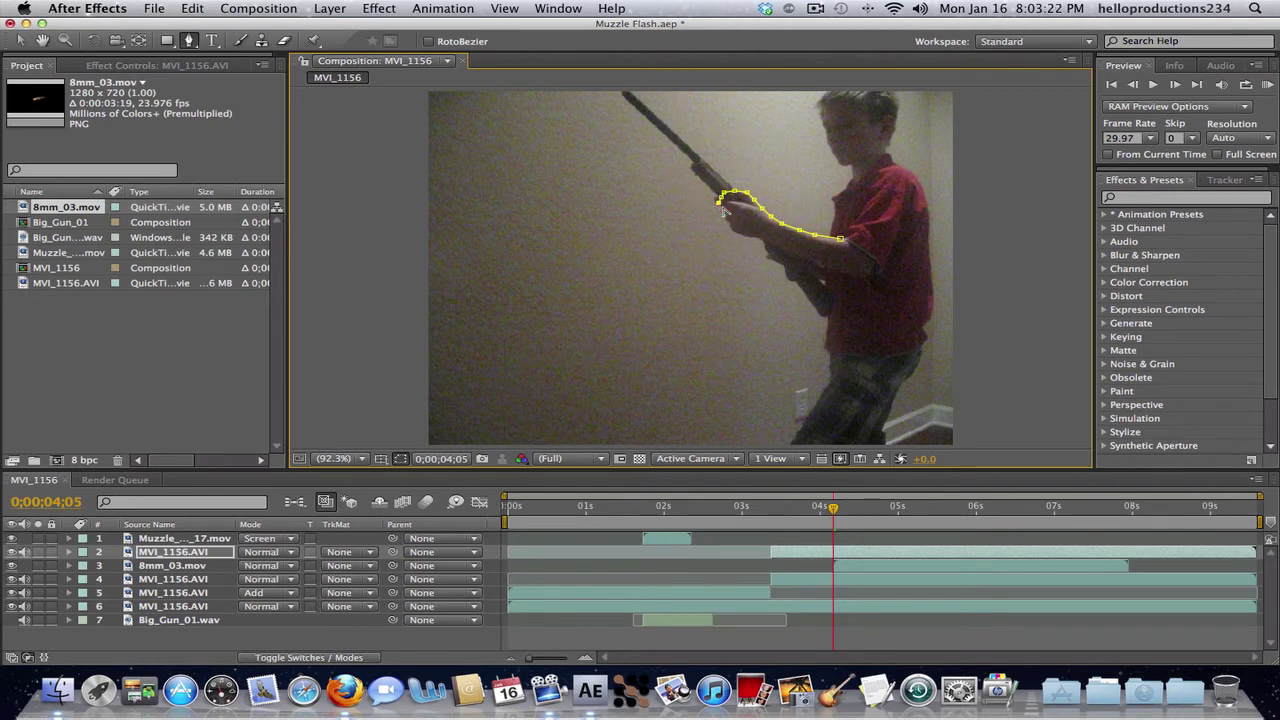
pyautogui.click(722, 208)
pyautogui.click(718, 205)
pyautogui.click(724, 215)
pyautogui.click(731, 226)
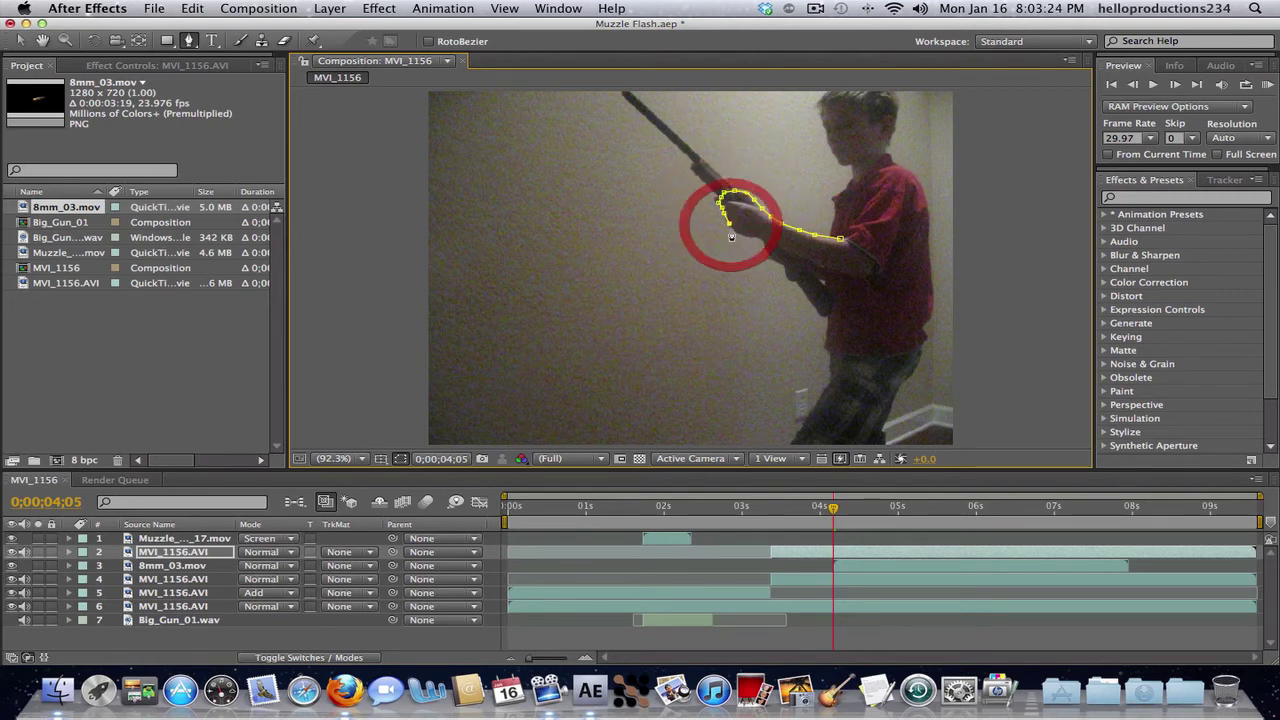
pyautogui.click(738, 232)
pyautogui.click(747, 237)
pyautogui.click(750, 238)
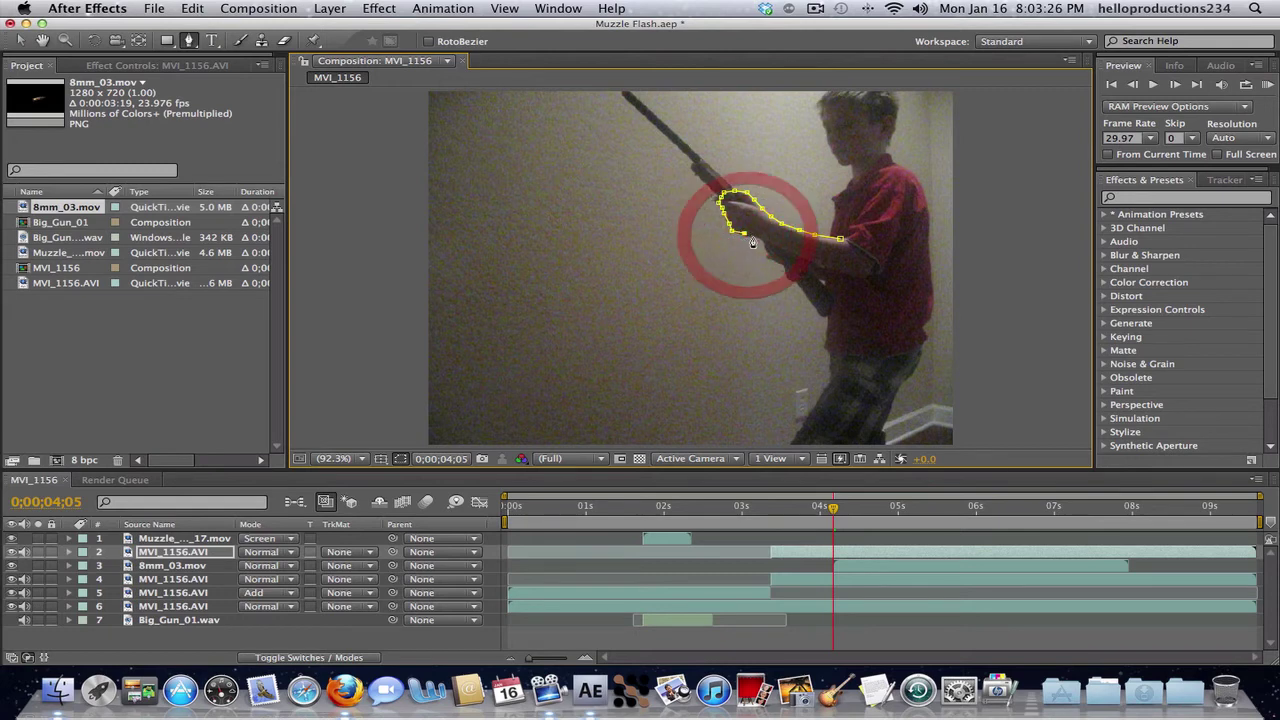
pyautogui.click(757, 240)
pyautogui.click(766, 245)
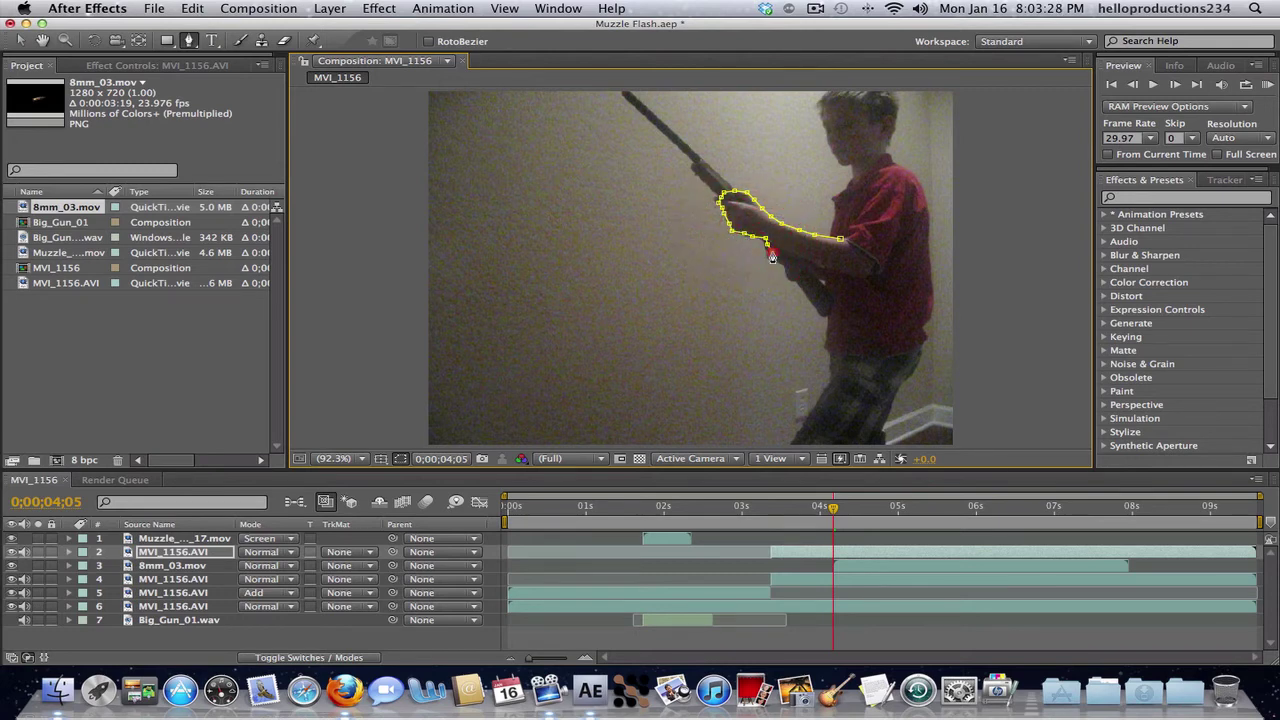
pyautogui.click(770, 252)
pyautogui.click(776, 261)
pyautogui.click(785, 275)
pyautogui.click(807, 279)
pyautogui.click(823, 275)
pyautogui.click(837, 272)
pyautogui.click(862, 258)
pyautogui.click(840, 240)
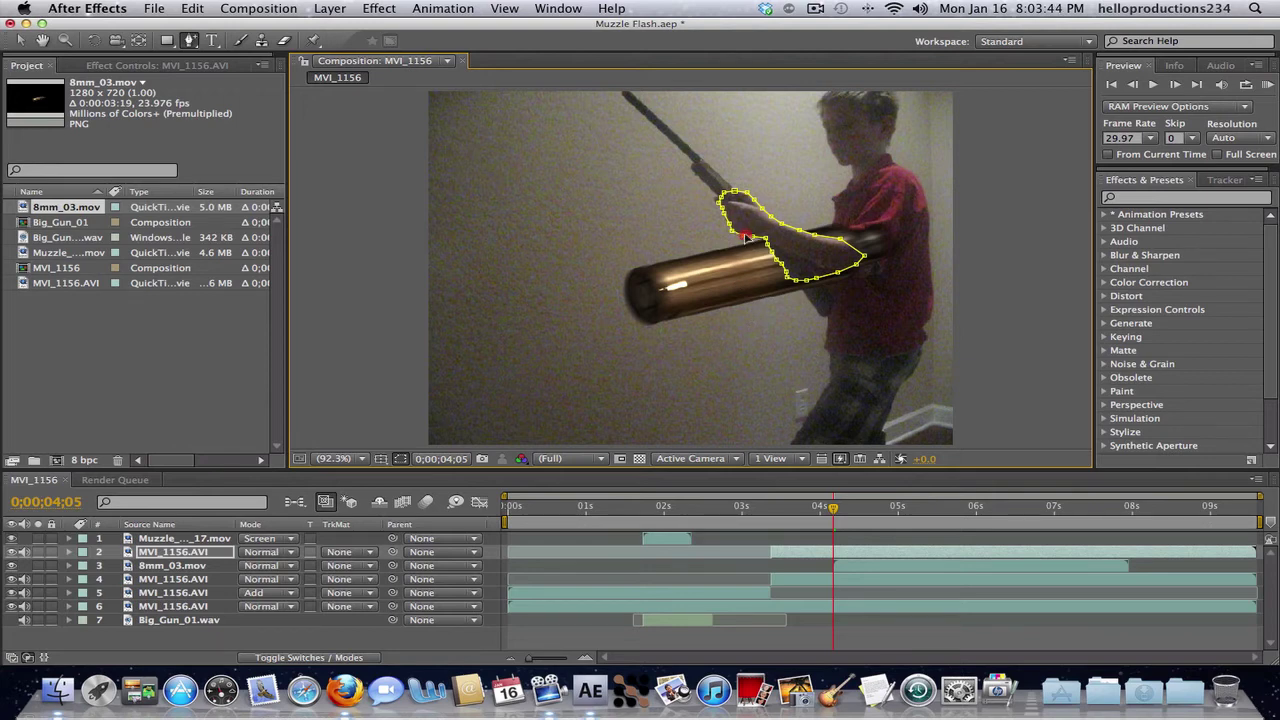
pyautogui.click(744, 236)
# Step: Scale the 8mm_03.mov layer down proportionally to about one fifth of its size in the composition view
pyautogui.click(850, 568)
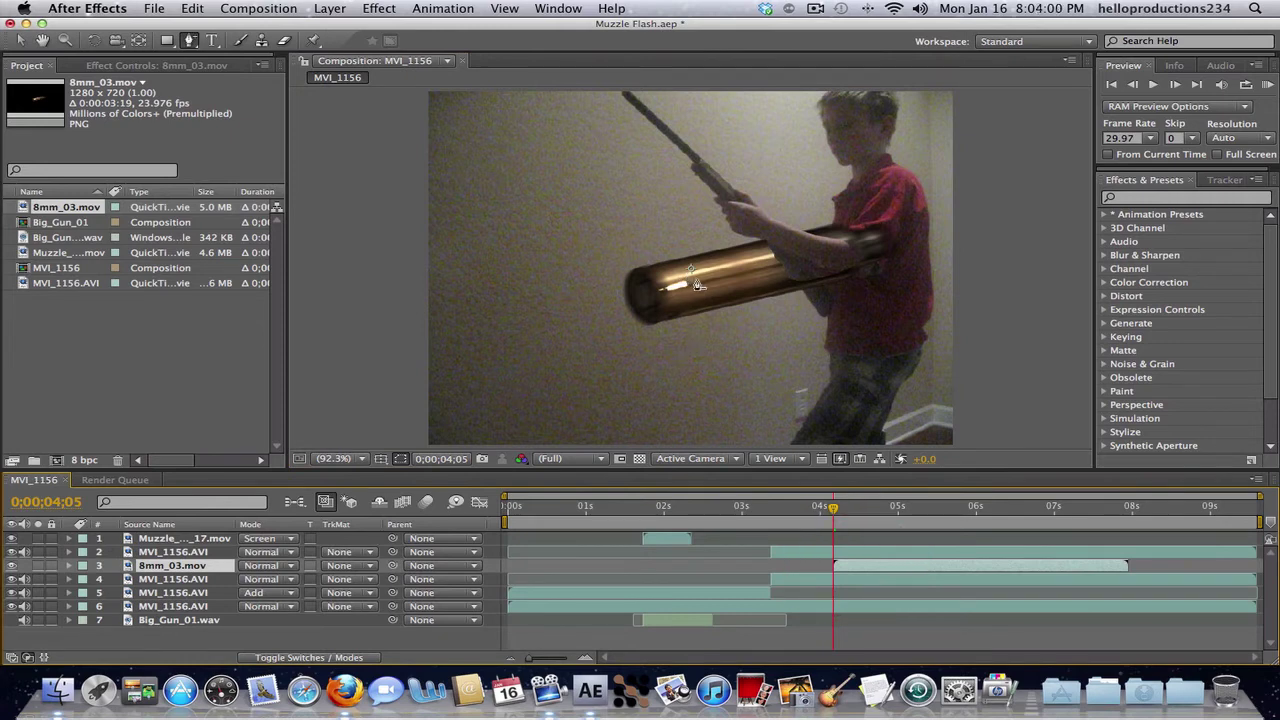
pyautogui.press('g')
pyautogui.press('v')
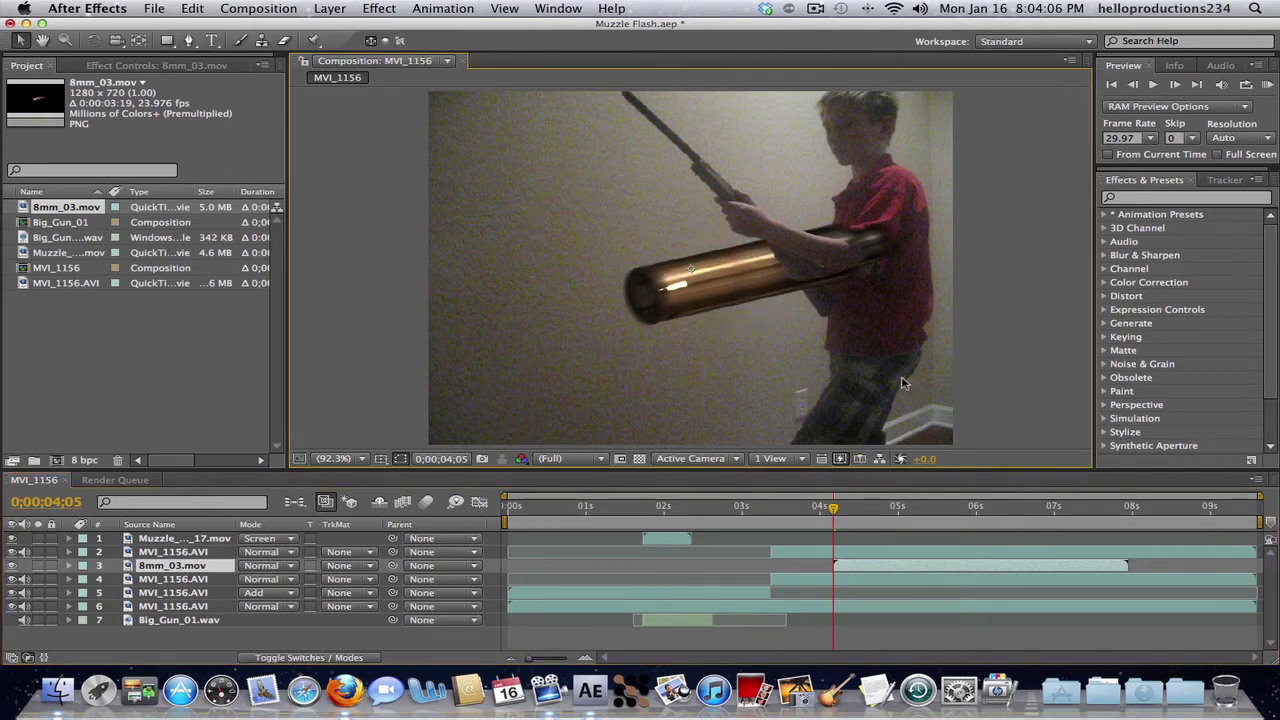
pyautogui.press(',')
pyautogui.press(',')
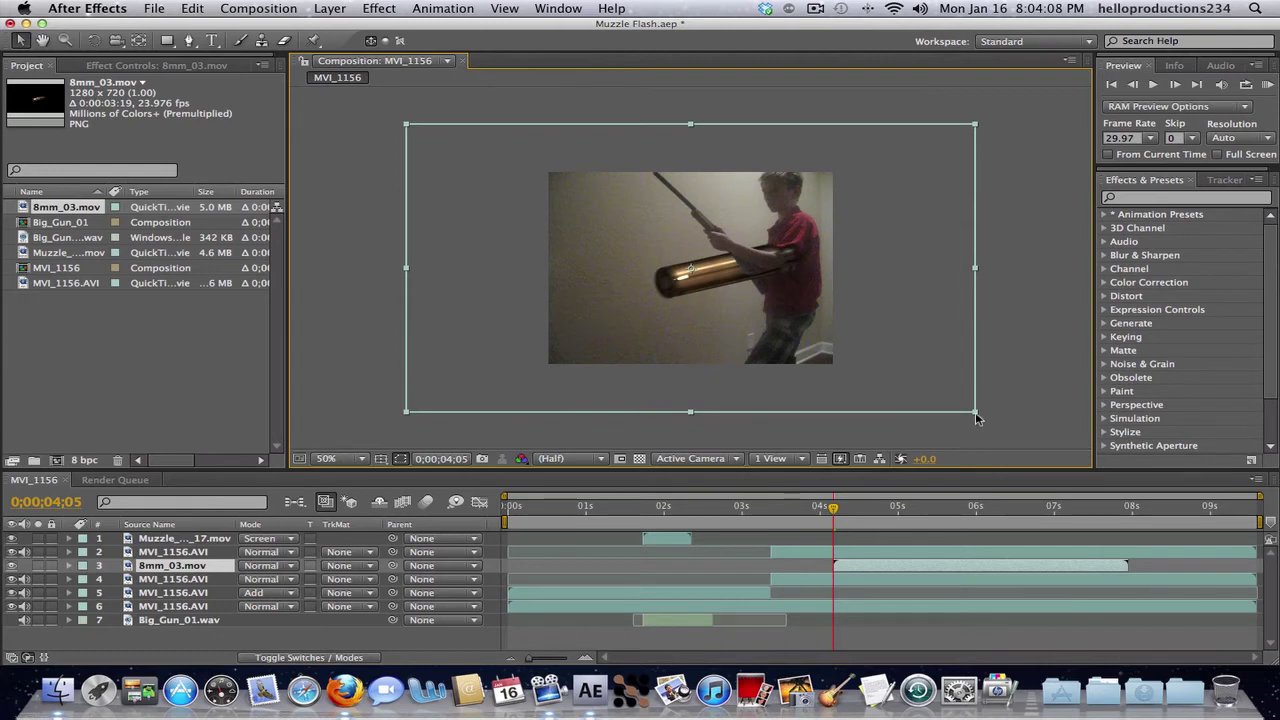
pyautogui.press('Return')
pyautogui.moveTo(977, 417); pyautogui.dragTo(749, 330)
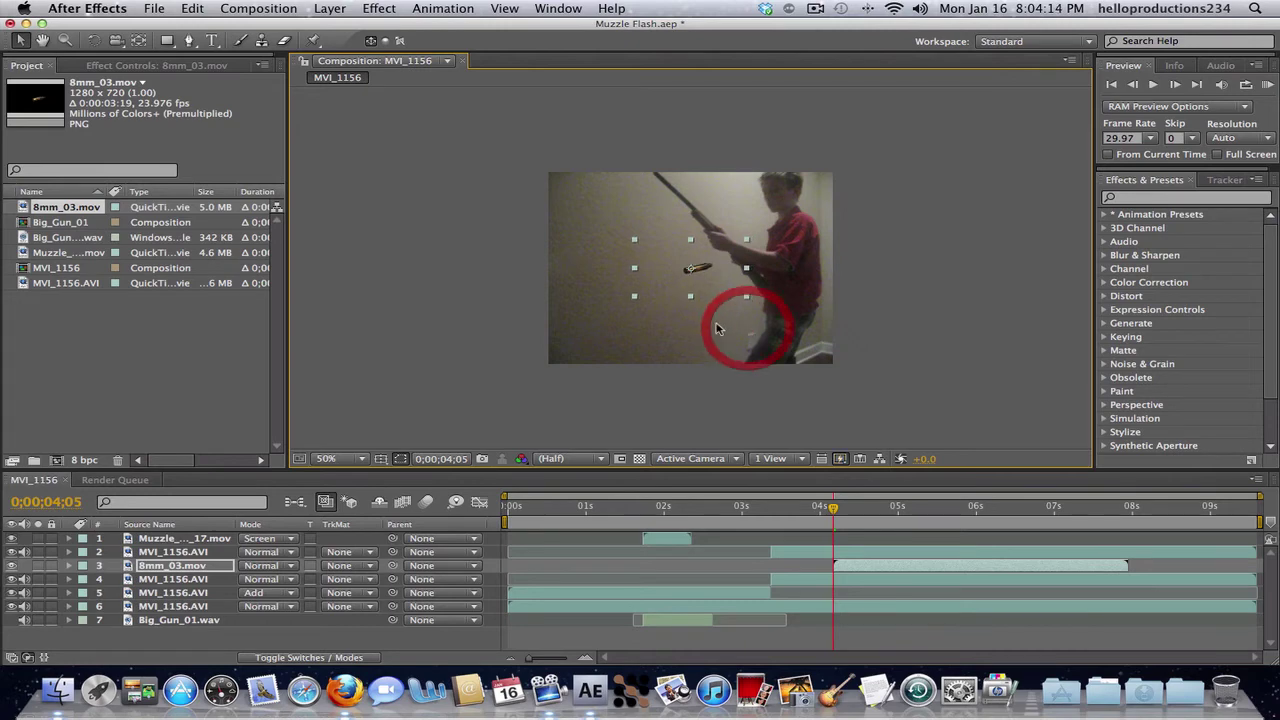
pyautogui.press('.')
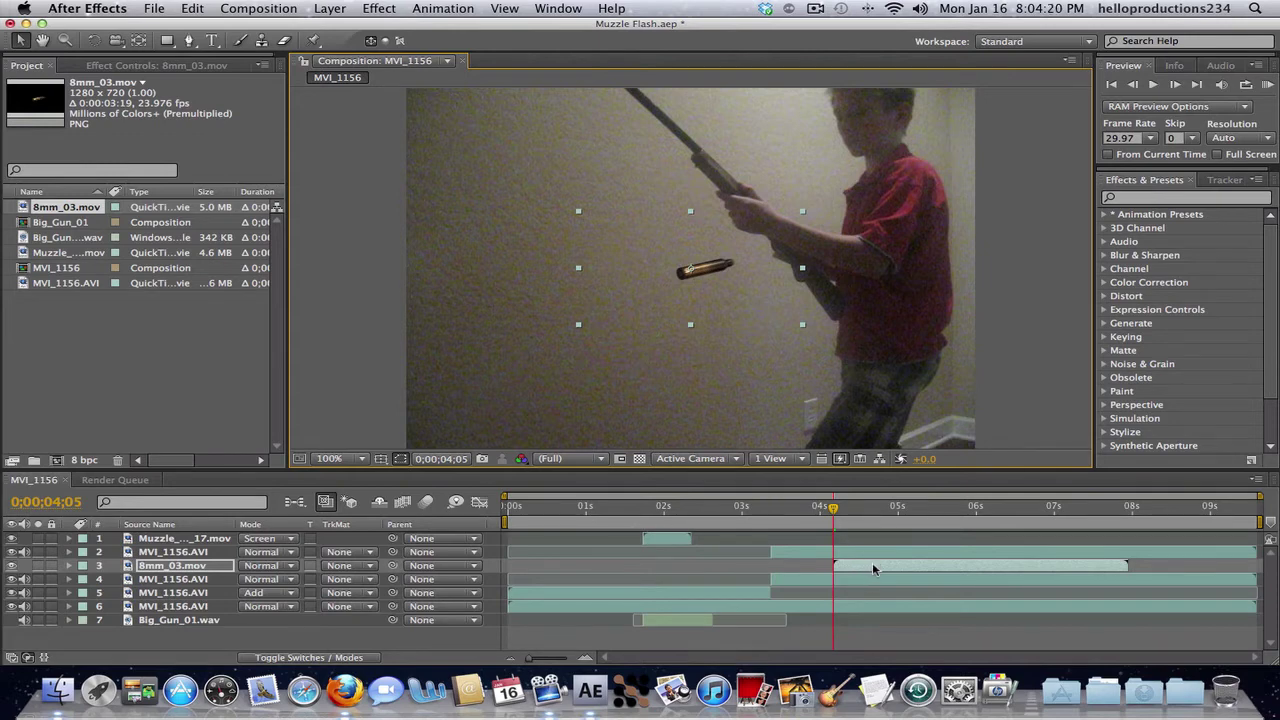
# Step: Shift the 8mm_03.mov layer slightly earlier in the timeline and trim its start to 0;00;04;05
pyautogui.moveTo(873, 569); pyautogui.dragTo(849, 565)
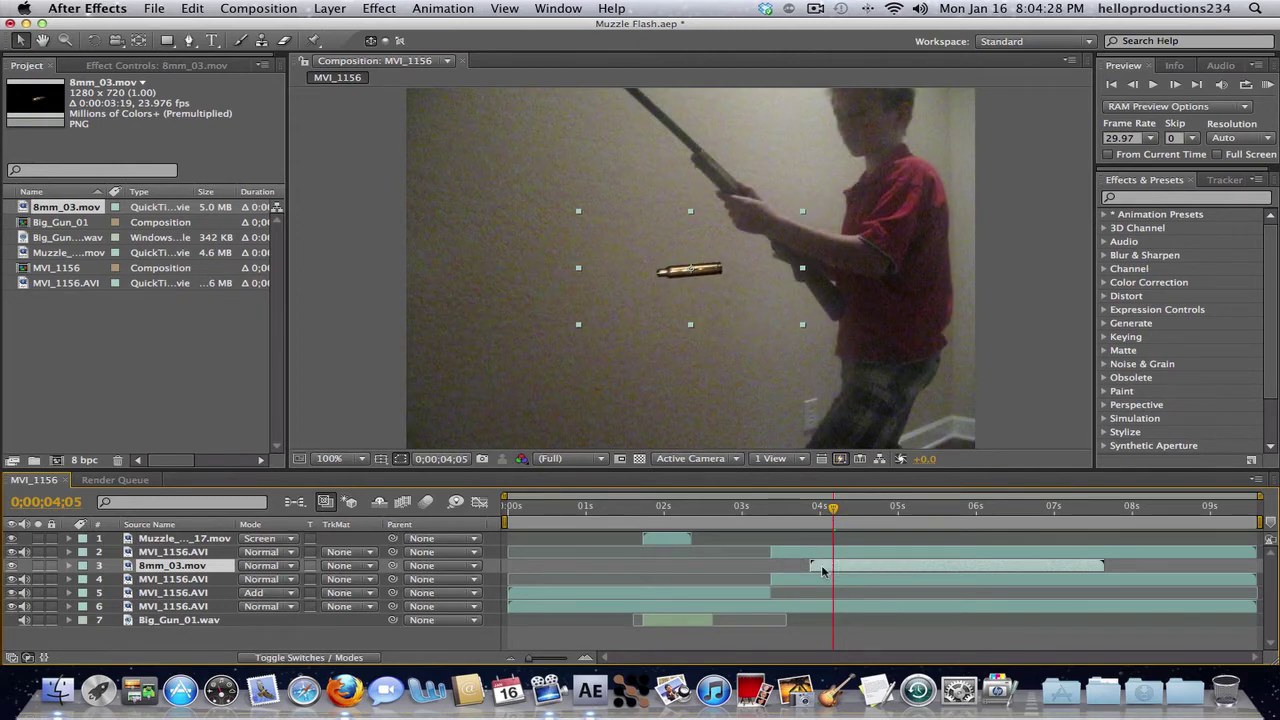
pyautogui.click(820, 586)
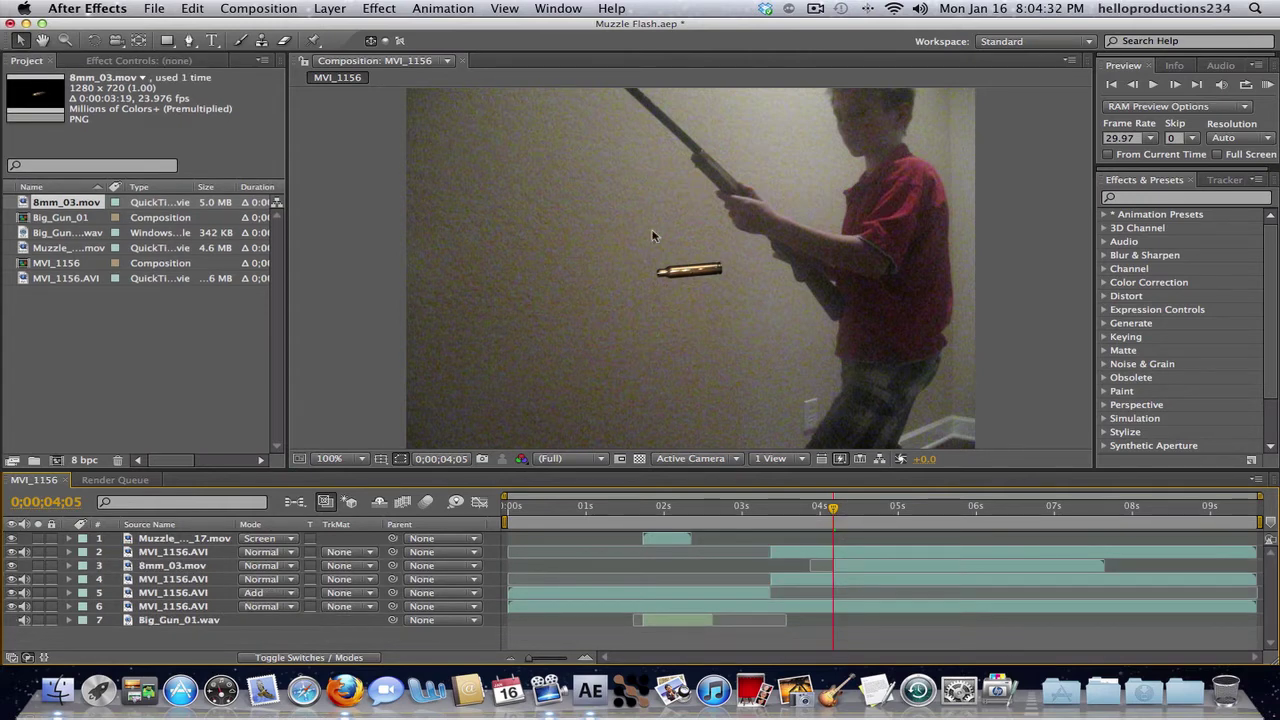
# Step: Rotate the shell clockwise by about 53.7° with the Rotation tool so it lines up with the gun
pyautogui.click(709, 278)
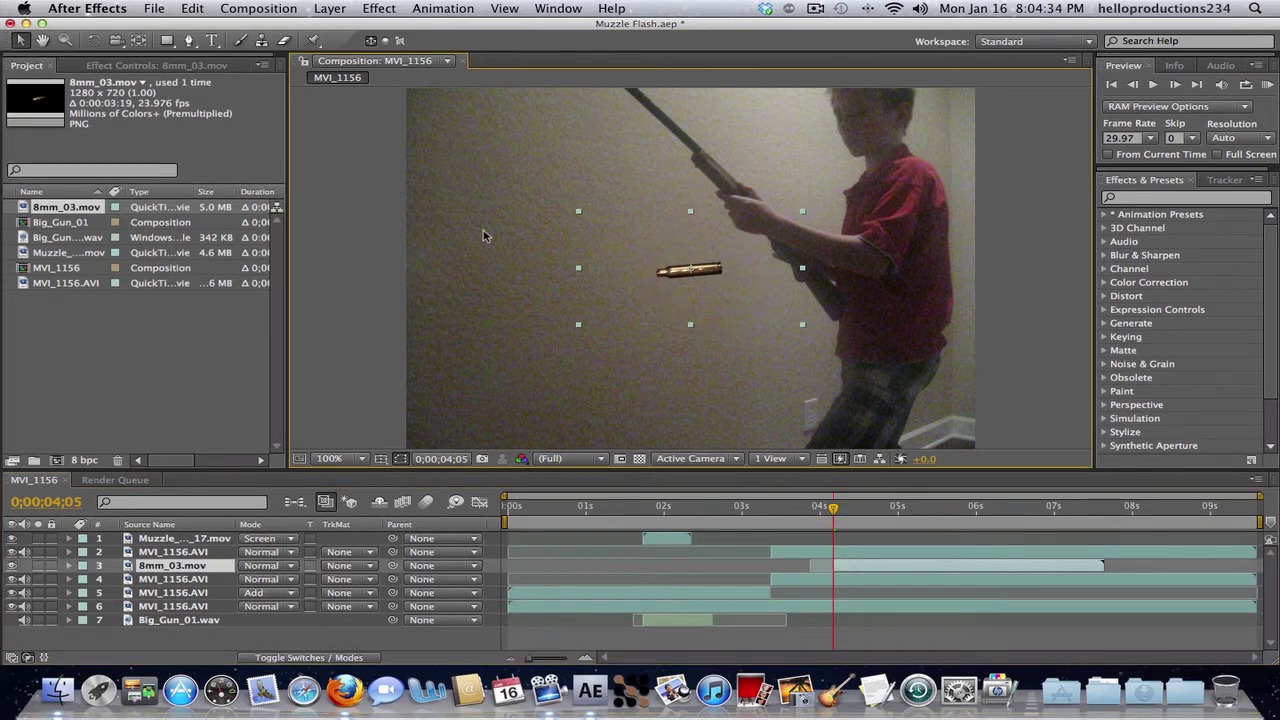
pyautogui.press('w')
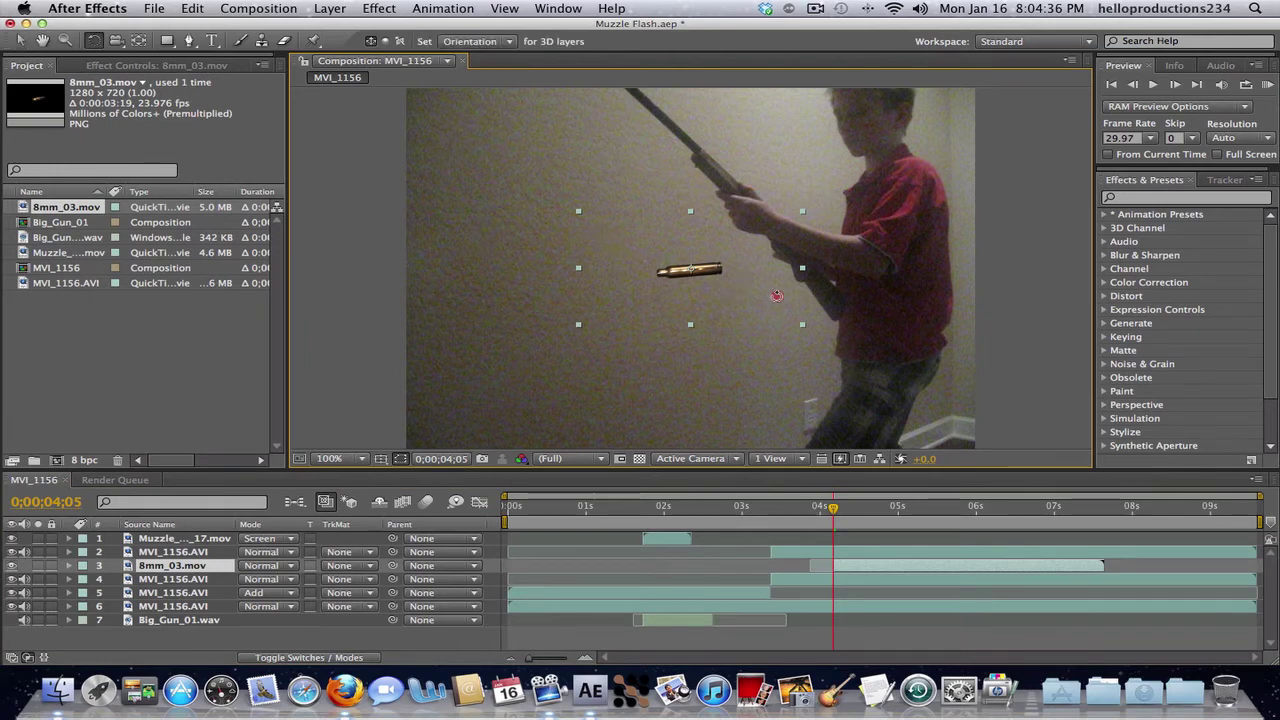
pyautogui.moveTo(776, 296); pyautogui.dragTo(719, 346)
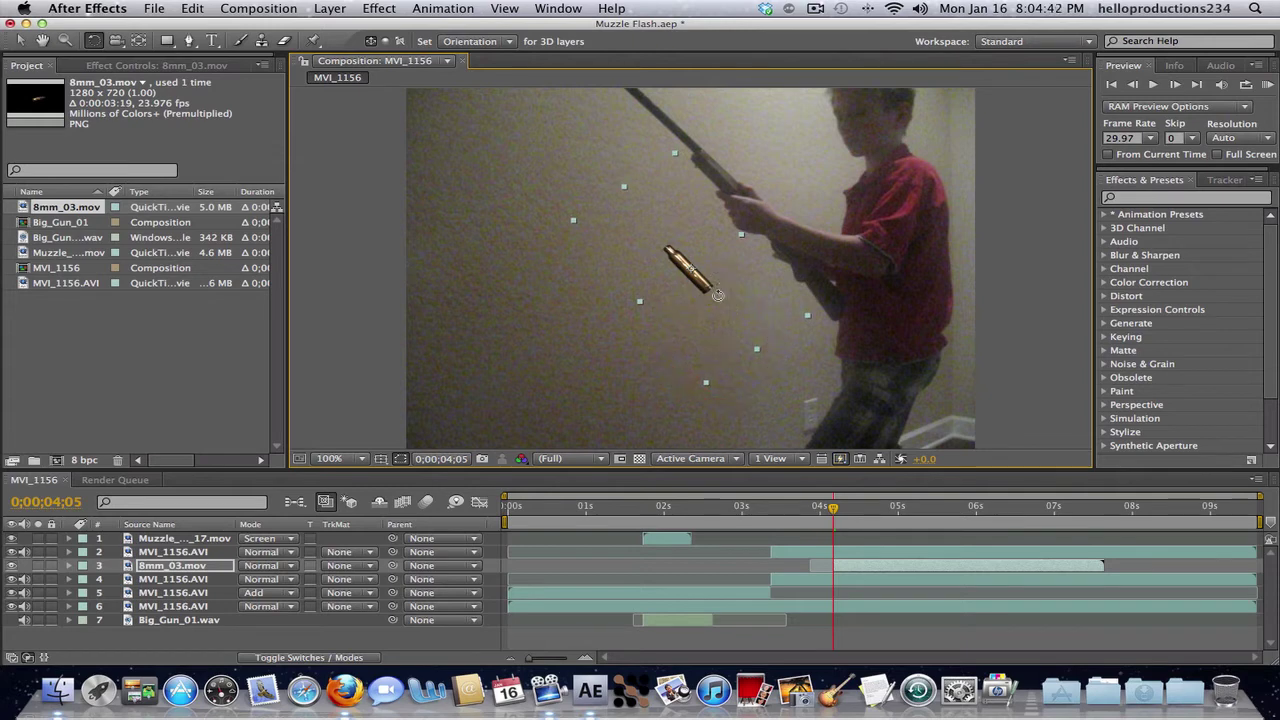
pyautogui.press('v')
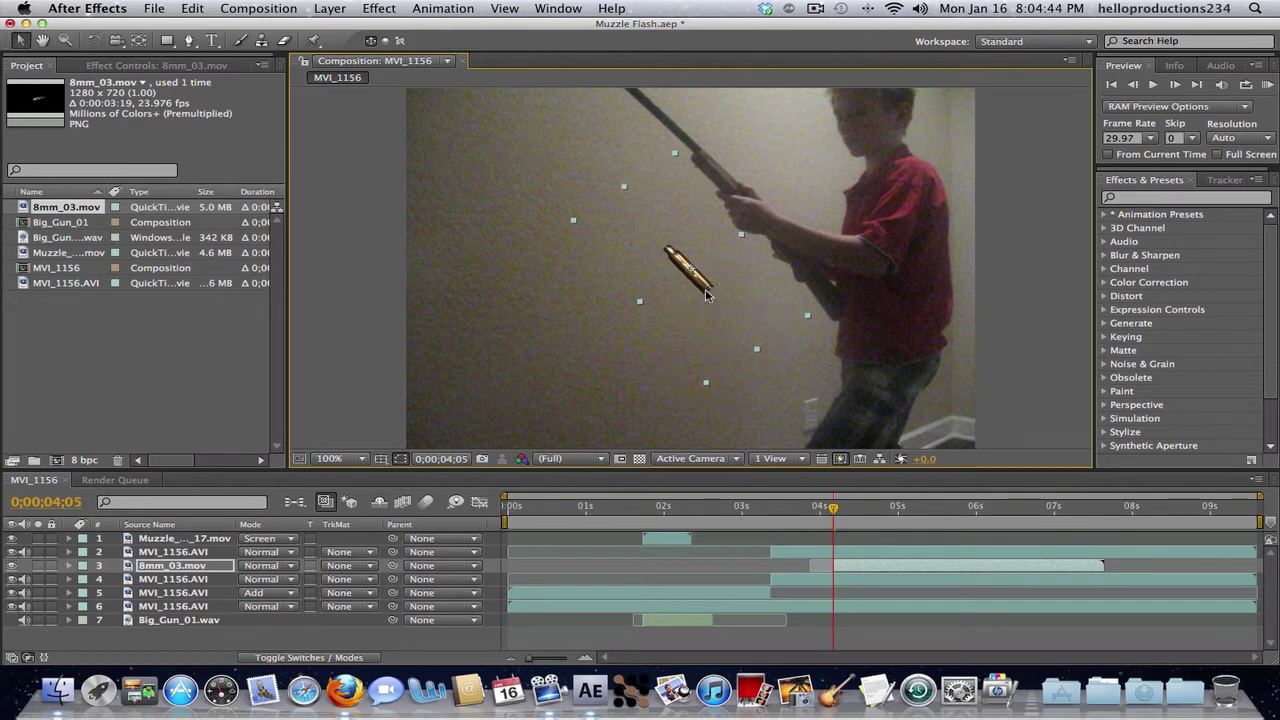
# Step: Scale the shell down to about 9.7% and place it over the gun behind the boy's forearm
pyautogui.moveTo(704, 285); pyautogui.dragTo(718, 282)
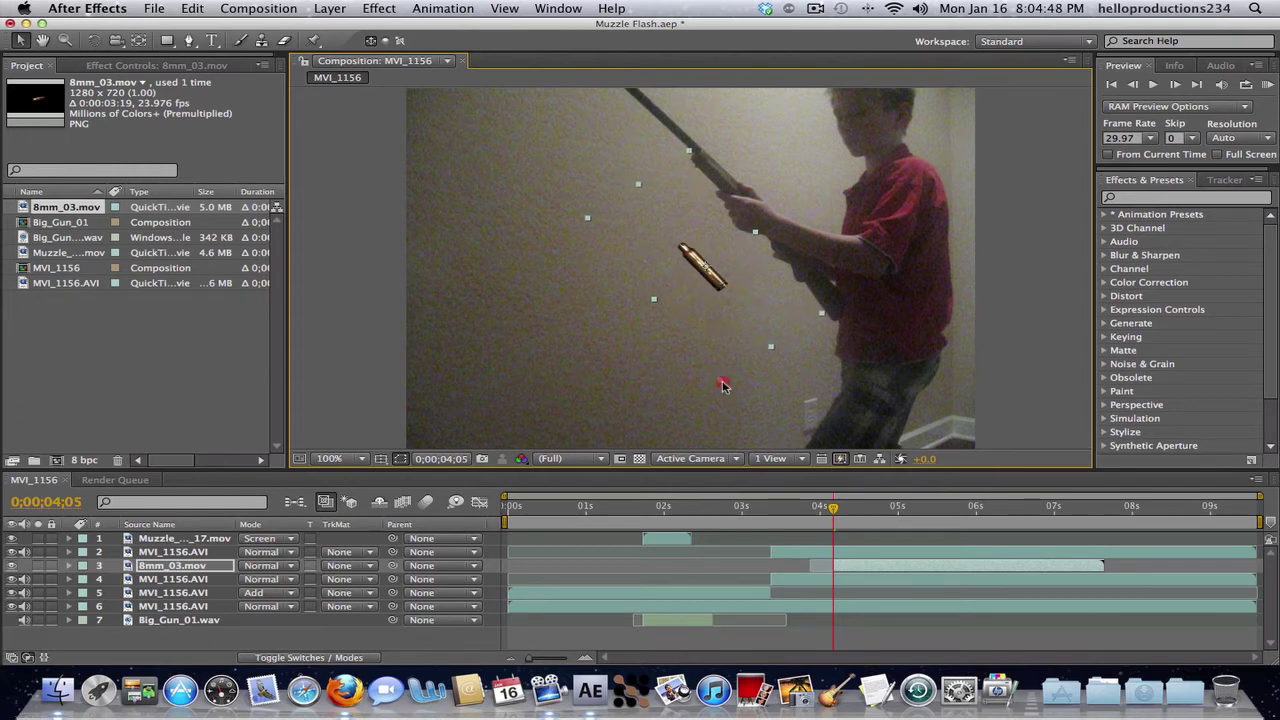
pyautogui.moveTo(724, 387); pyautogui.dragTo(720, 329)
pyautogui.moveTo(700, 268); pyautogui.dragTo(782, 239)
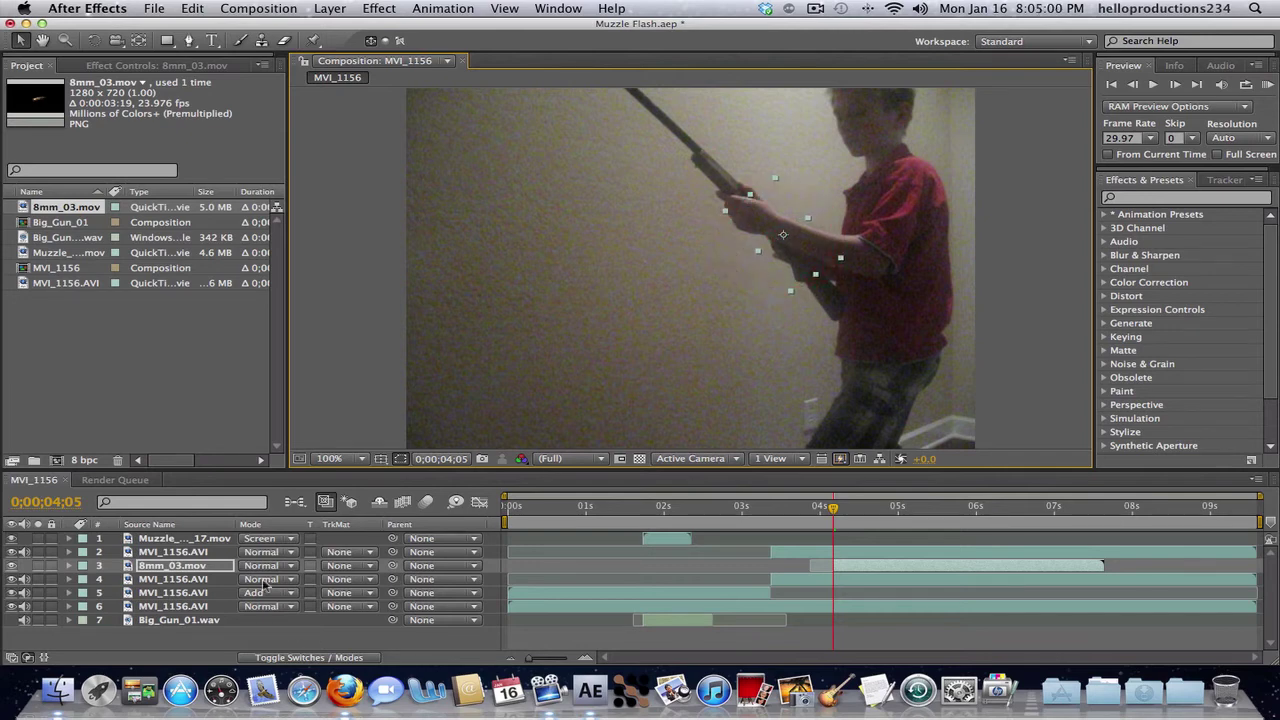
# Step: Bring 8mm_03.mov above the masked MVI_1156.AVI layer to fine-tune its position to 426, 198, and return it beneath that layer
pyautogui.moveTo(185, 568); pyautogui.dragTo(195, 548)
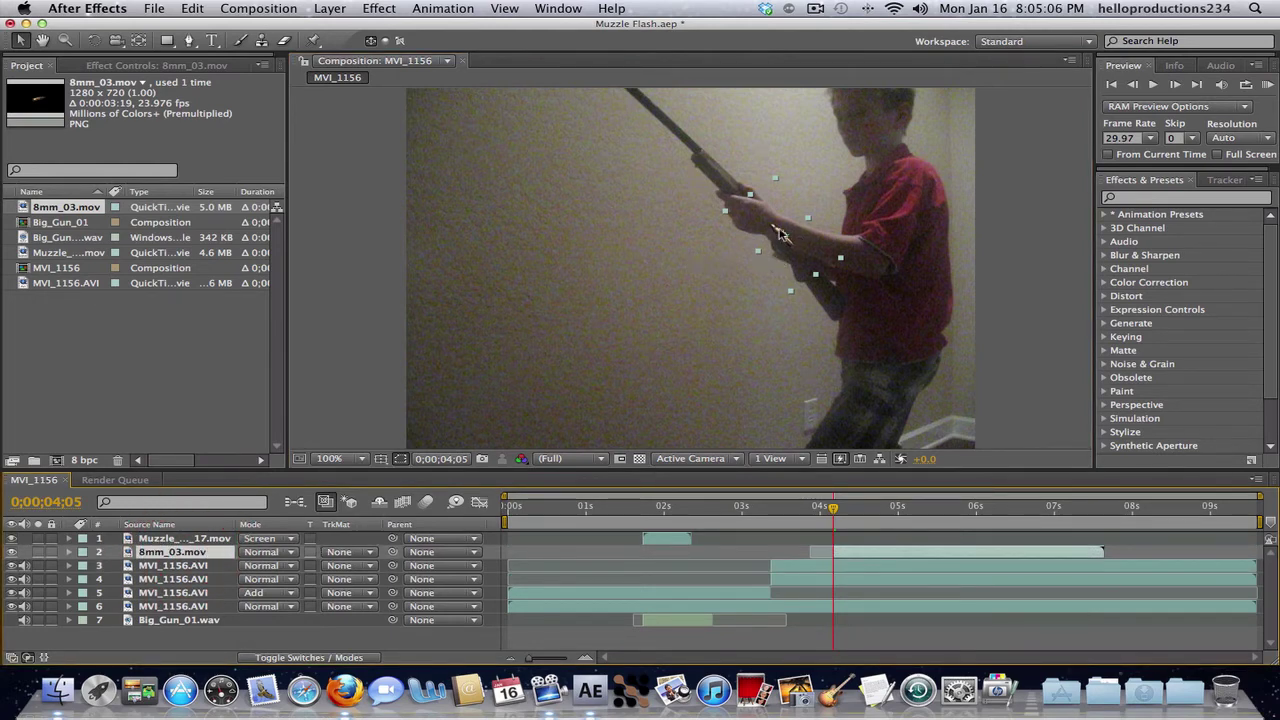
pyautogui.moveTo(784, 236); pyautogui.dragTo(786, 236)
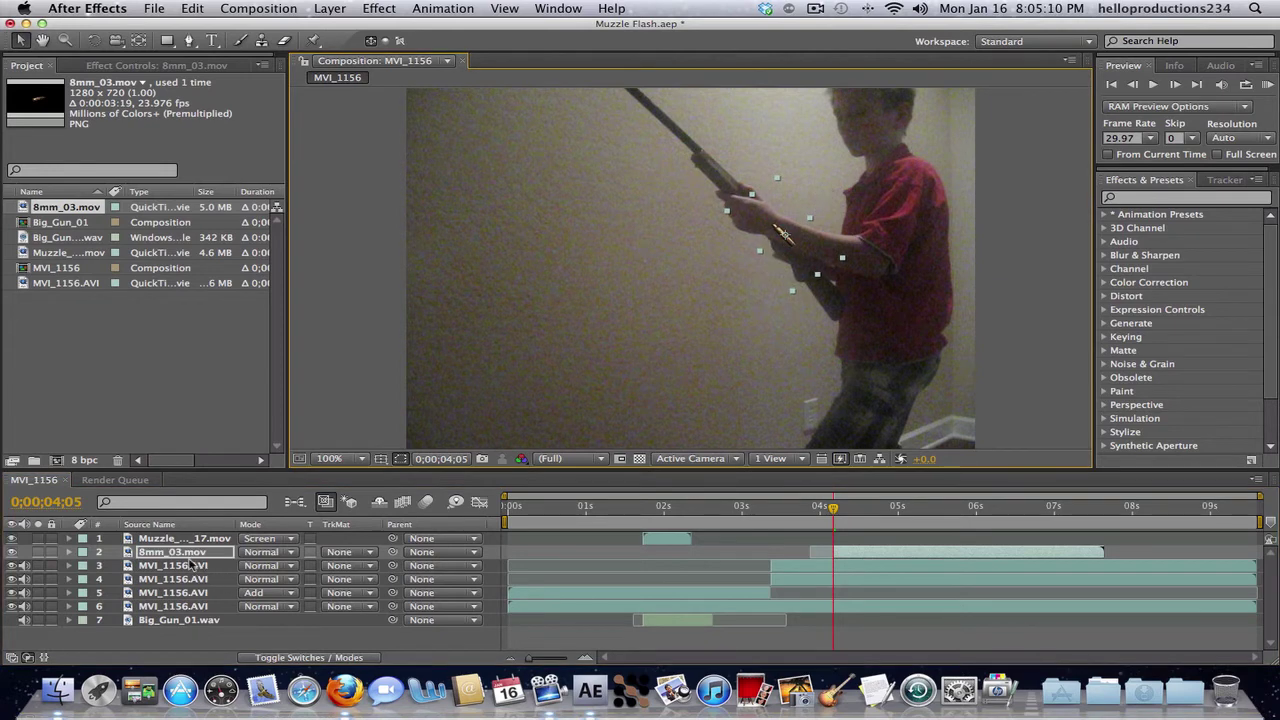
pyautogui.moveTo(180, 560); pyautogui.dragTo(180, 574)
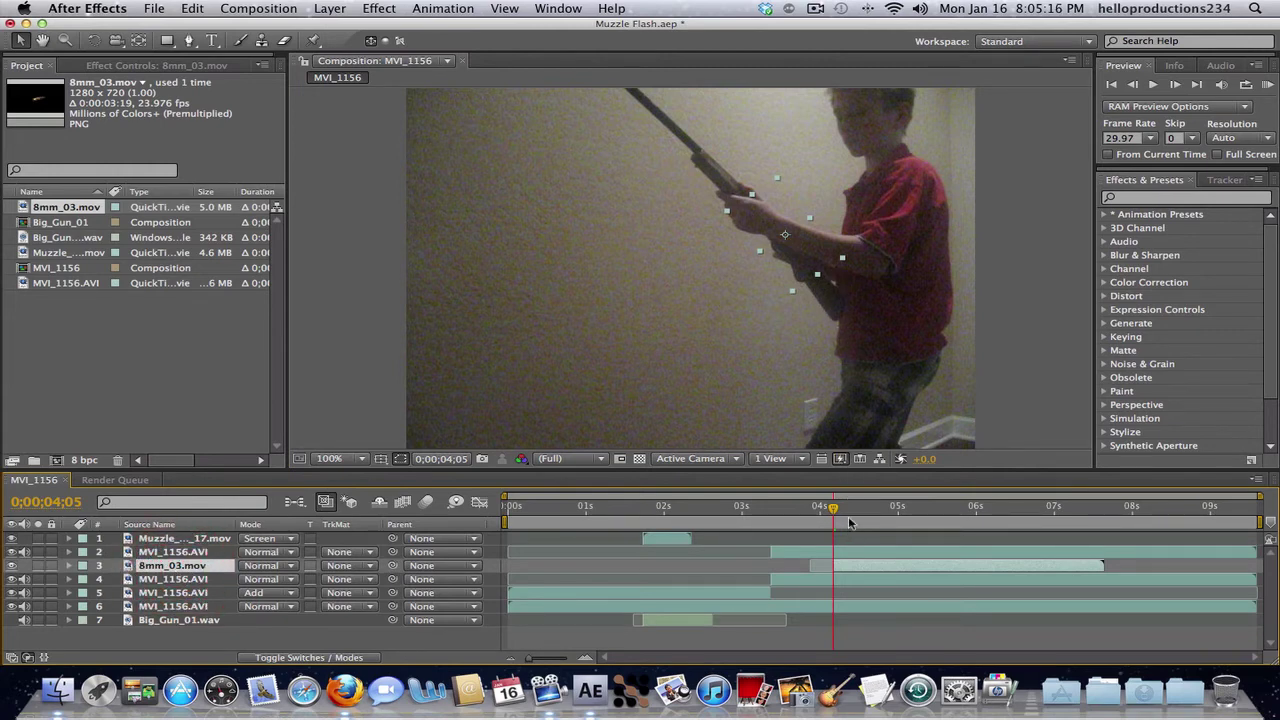
# Step: Expand the Transform properties of 8mm_03.mov and set a Position keyframe at 0;00;04;05
pyautogui.press('pagedown')
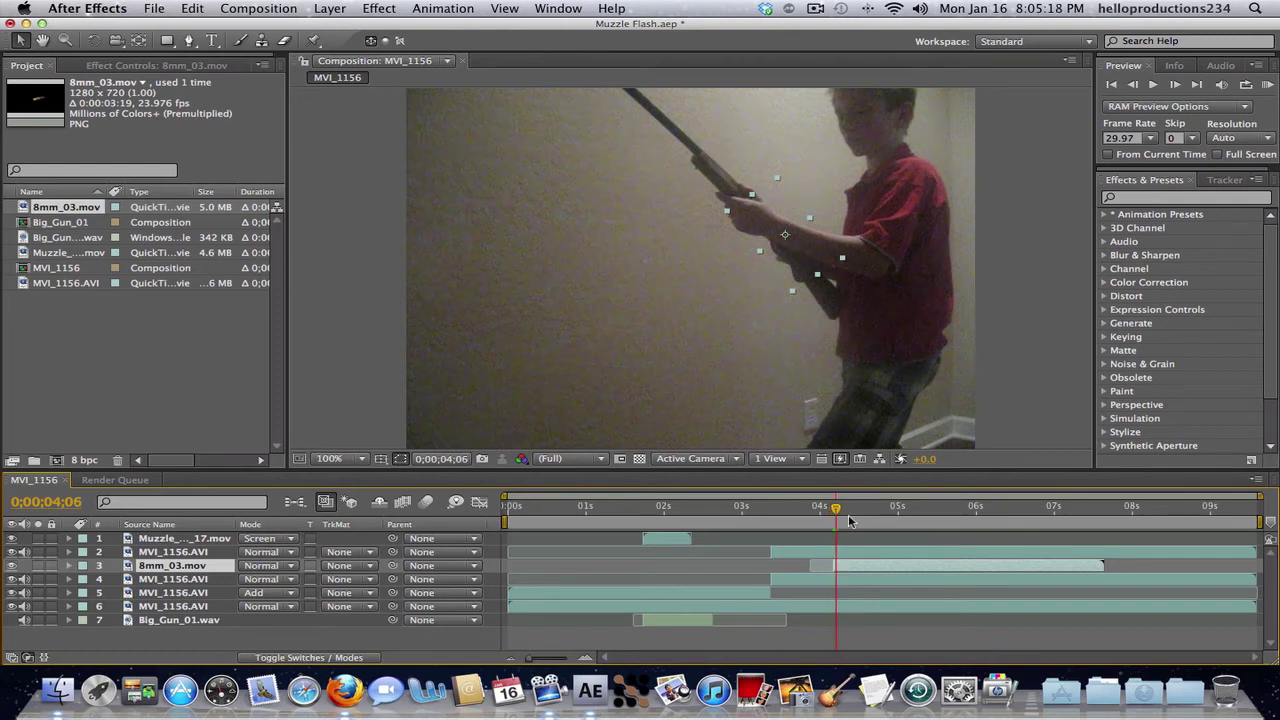
pyautogui.press('pageup')
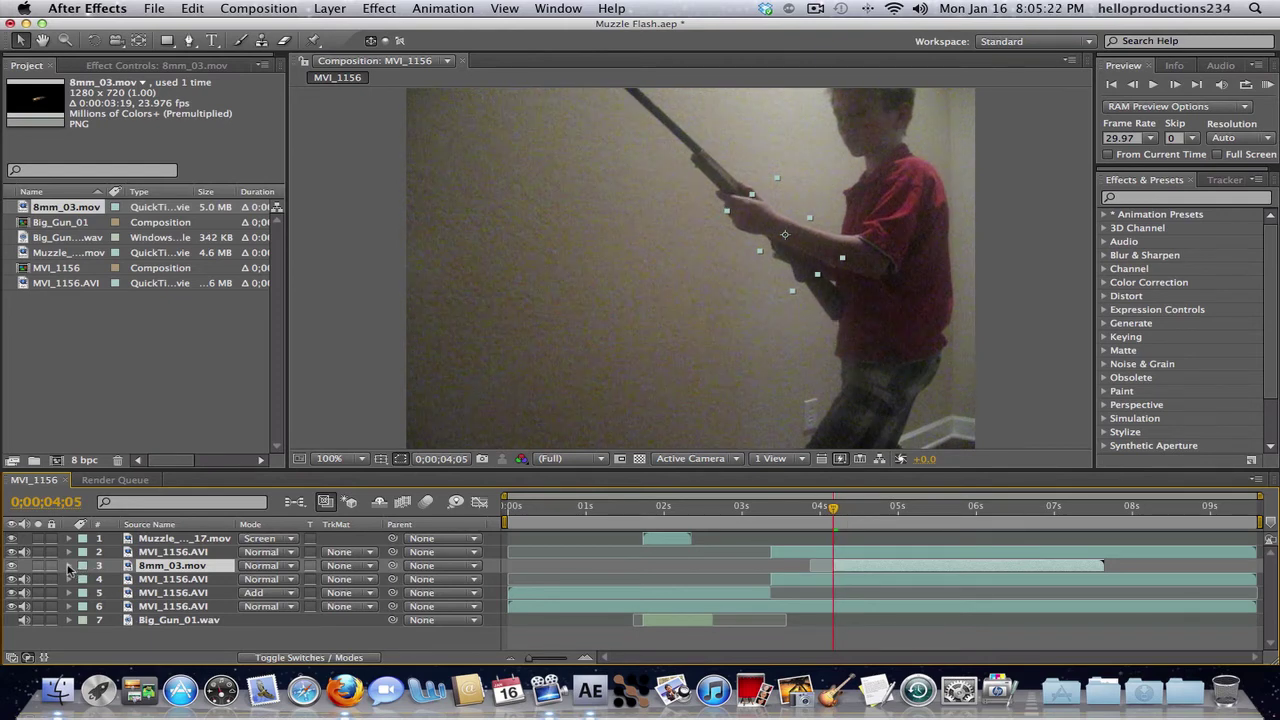
pyautogui.click(150, 555)
pyautogui.click(155, 567)
pyautogui.click(68, 568)
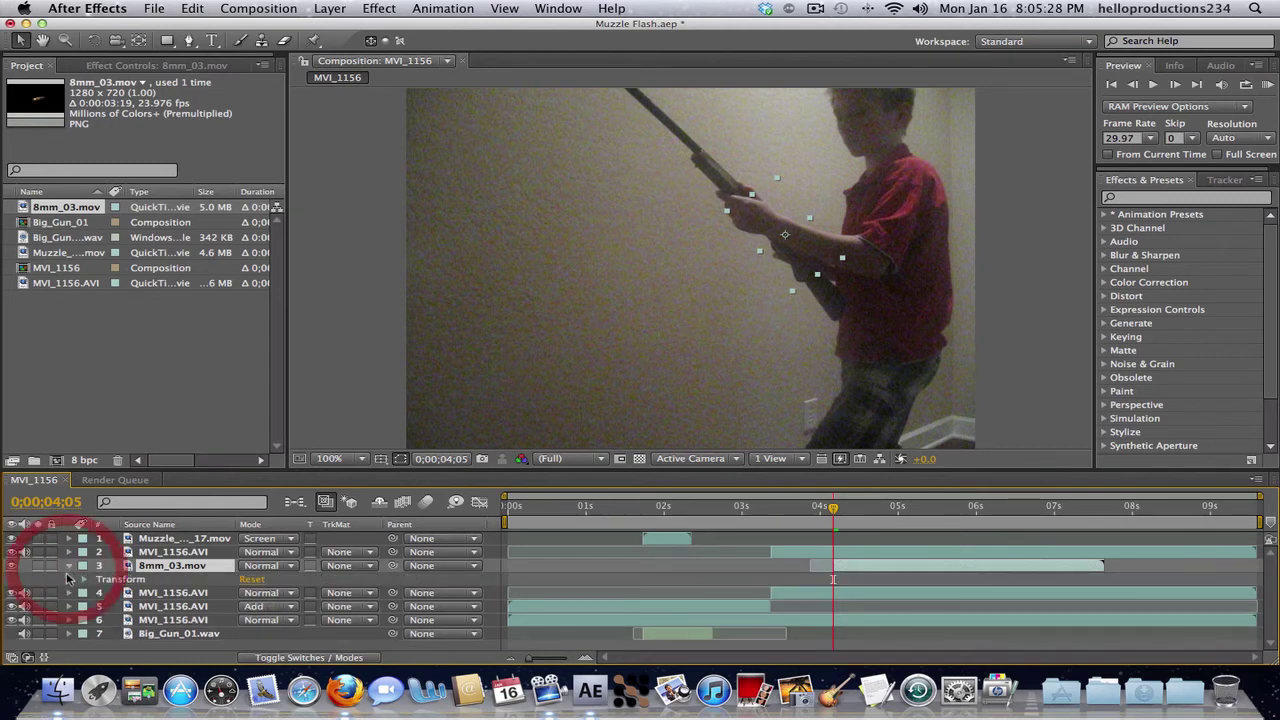
pyautogui.click(84, 580)
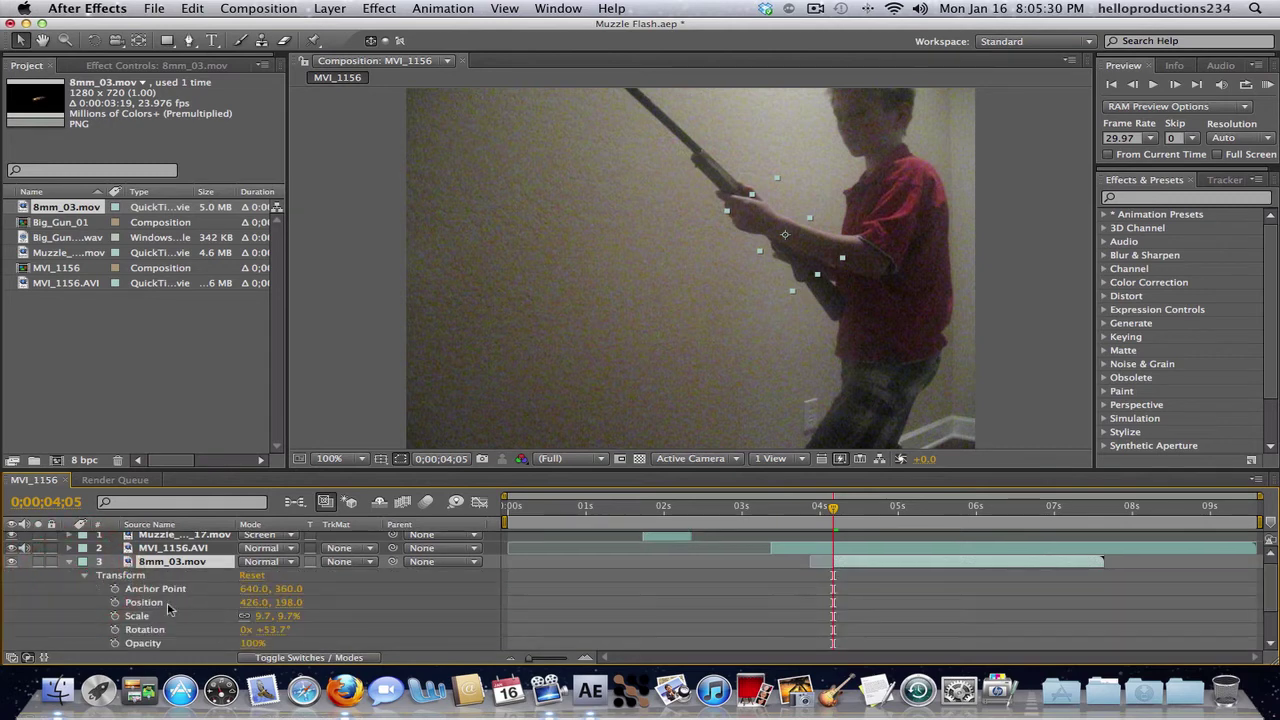
pyautogui.click(115, 603)
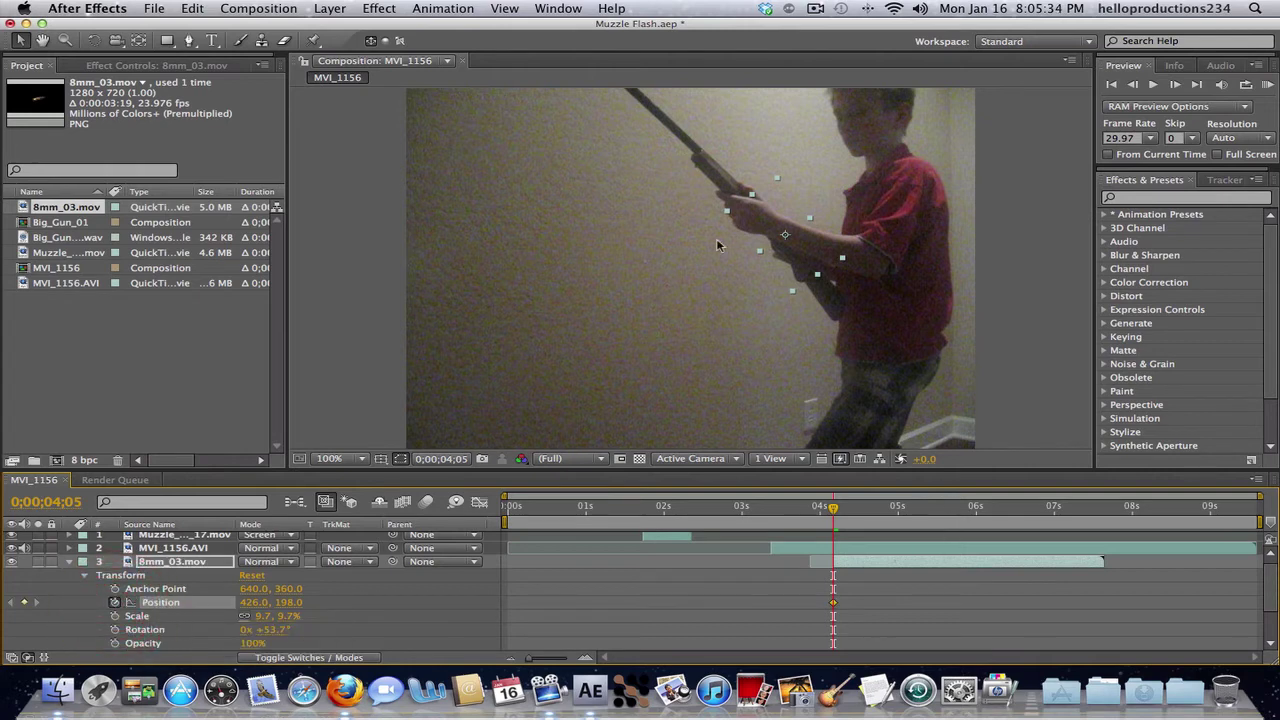
# Step: At 0;00;04;06, move the shell up just above the boy's front hand, to about 395, 142
pyautogui.press('pagedown')
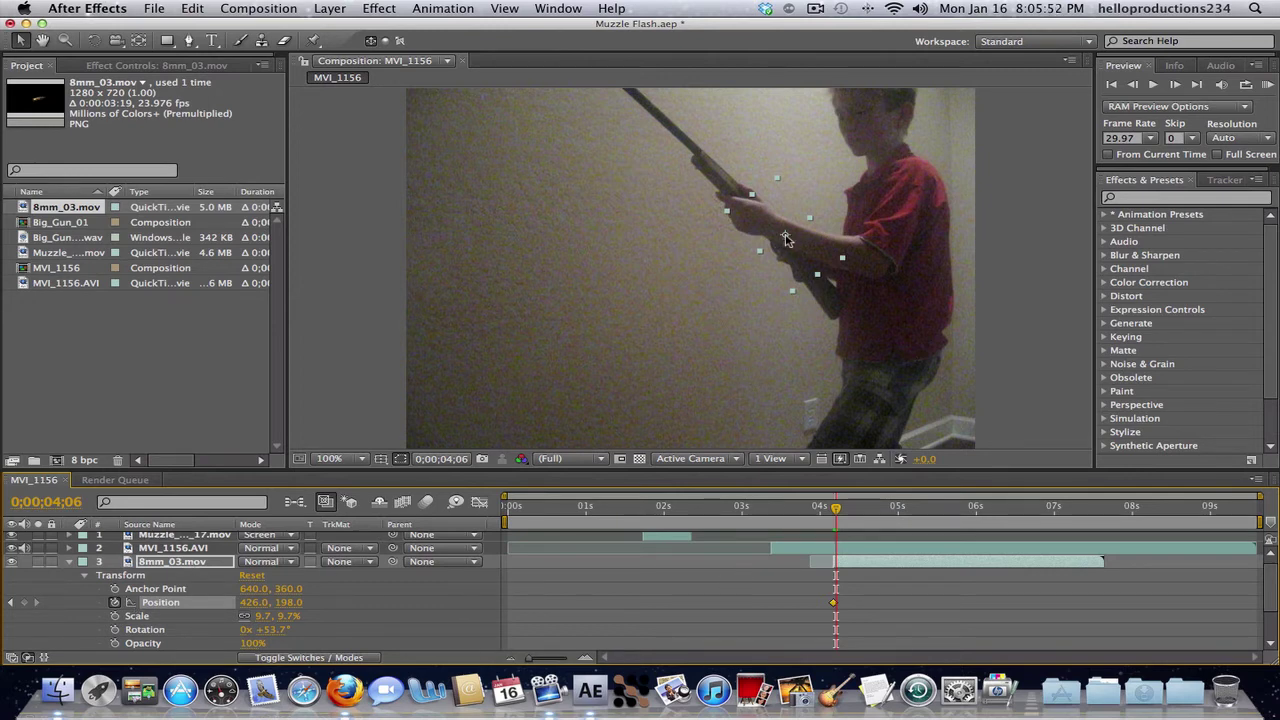
pyautogui.moveTo(785, 240); pyautogui.dragTo(758, 191)
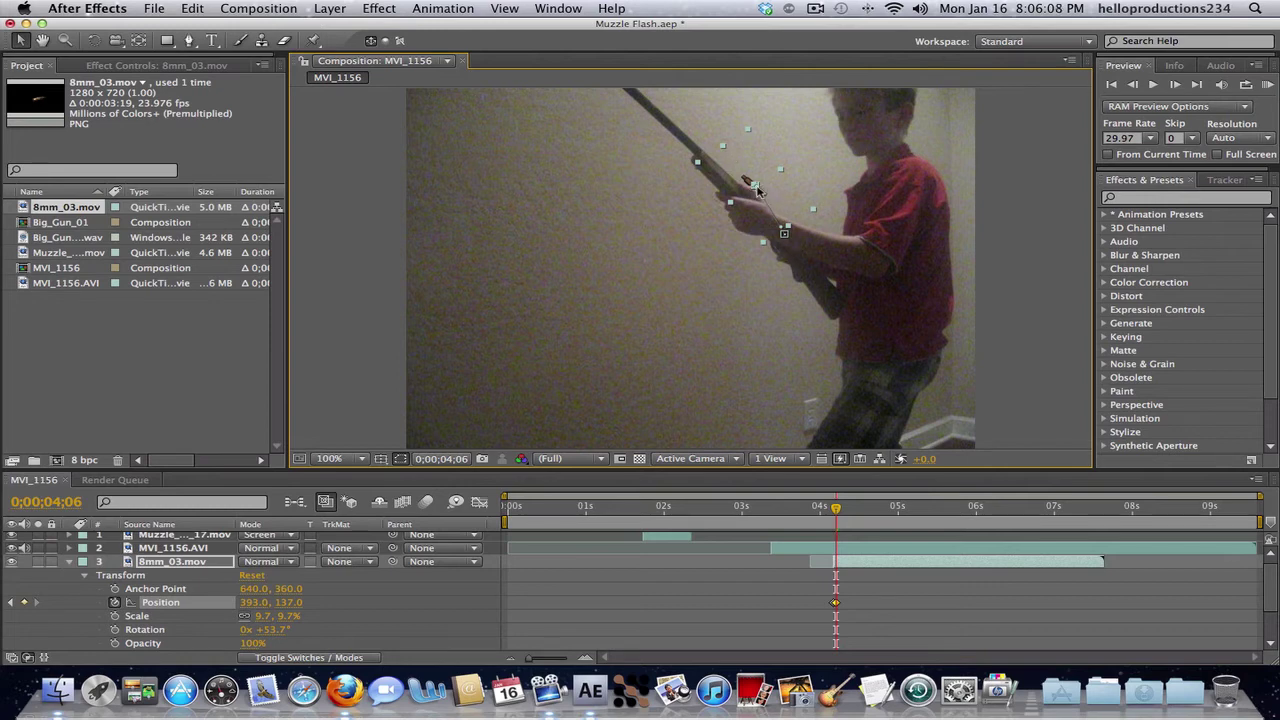
pyautogui.moveTo(757, 190); pyautogui.dragTo(759, 194)
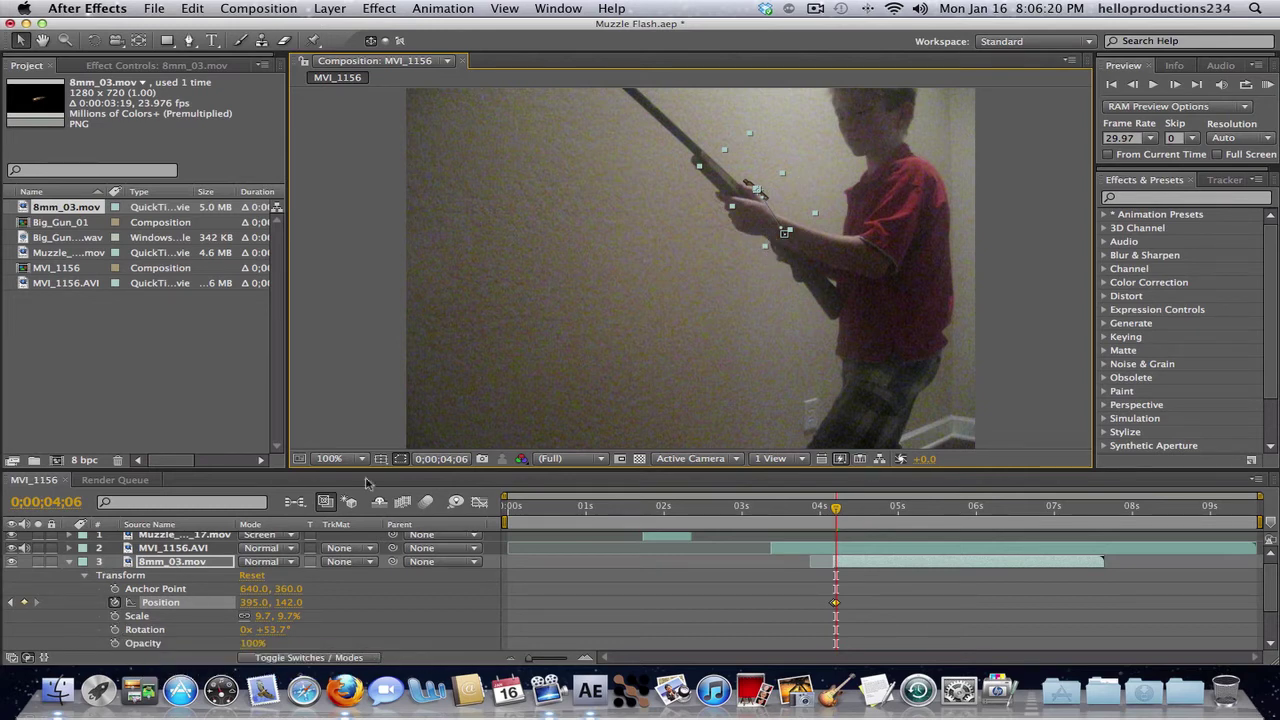
# Step: Turn on Scale keyframing for 8mm_03.mov, with keyframes at 0;00;04;06 and 0;00;04;05
pyautogui.click(115, 616)
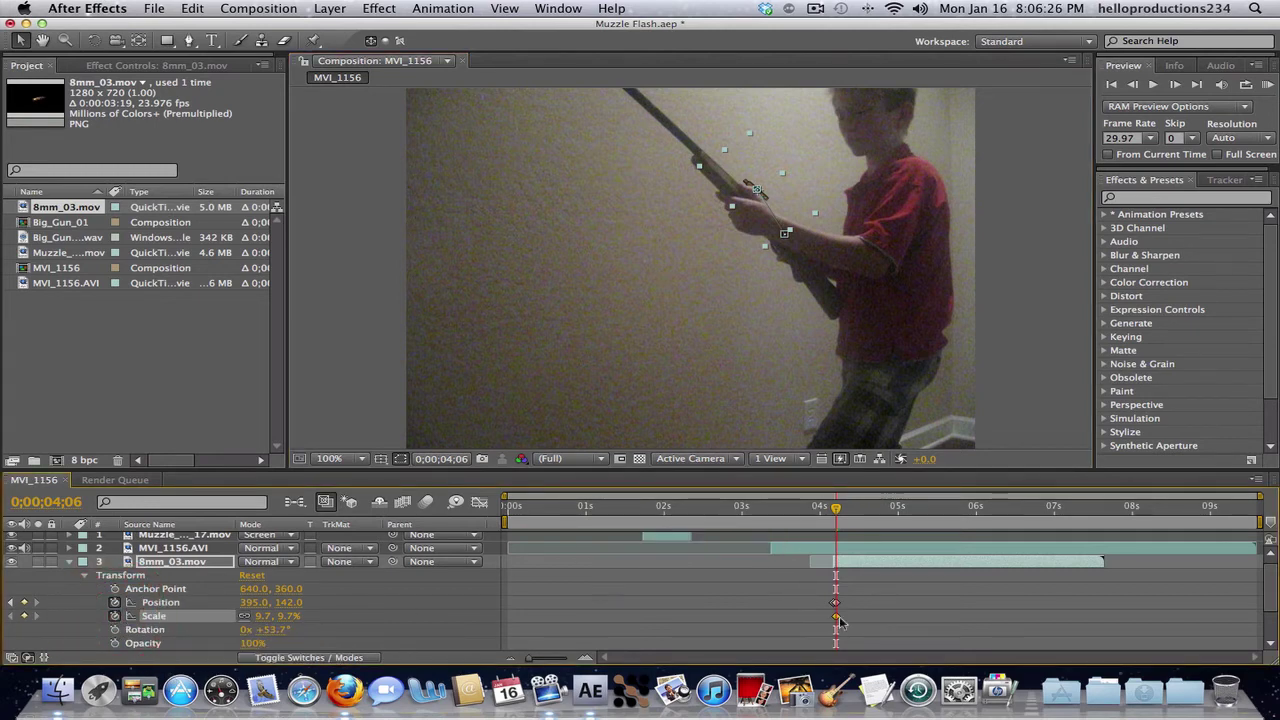
pyautogui.moveTo(838, 511); pyautogui.dragTo(833, 509)
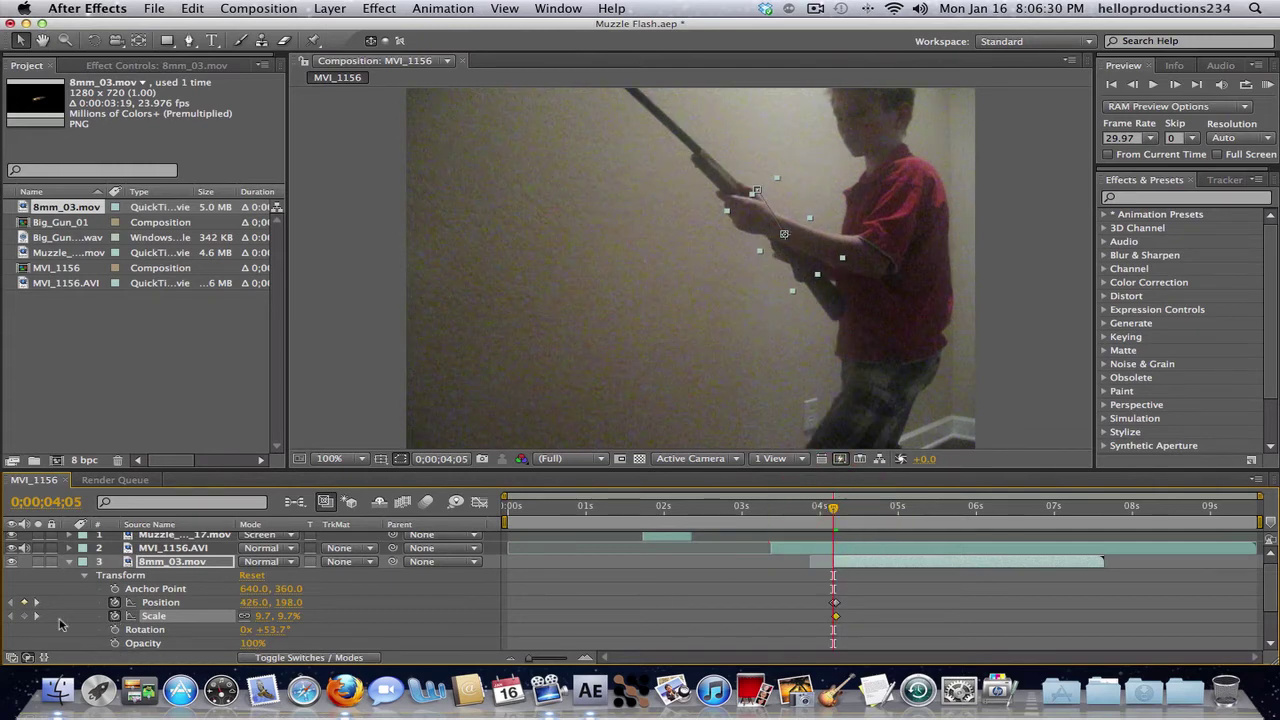
pyautogui.click(834, 617)
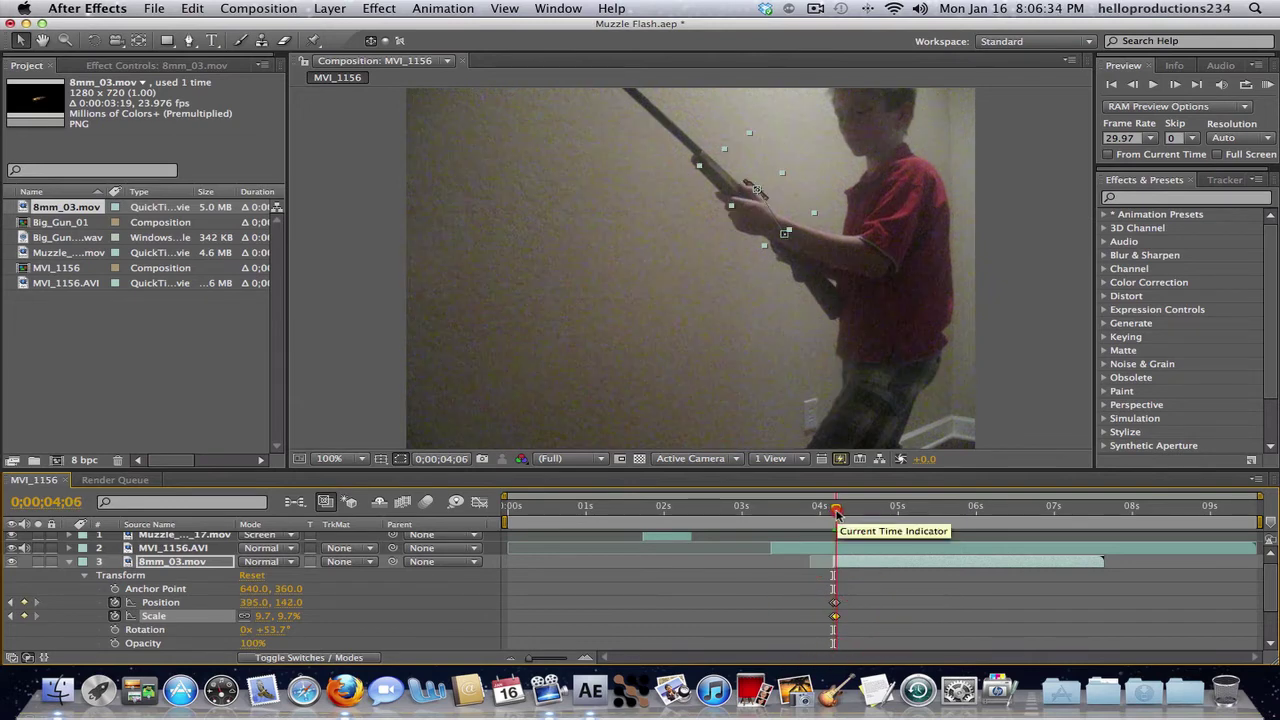
# Step: Reduce the shell's scale to about 8.4% at 0;00;04;06 and compare it with the previous frame
pyautogui.moveTo(833, 508); pyautogui.dragTo(836, 508)
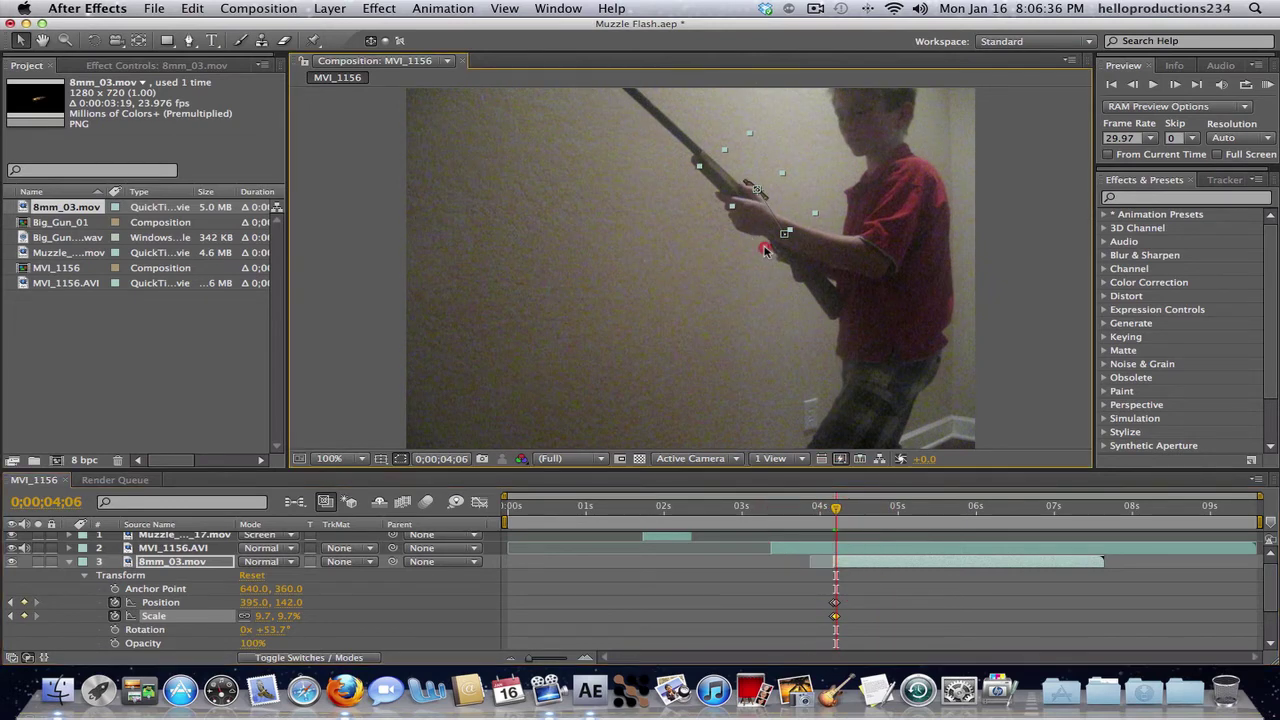
pyautogui.moveTo(765, 249); pyautogui.dragTo(765, 242)
pyautogui.click(765, 242)
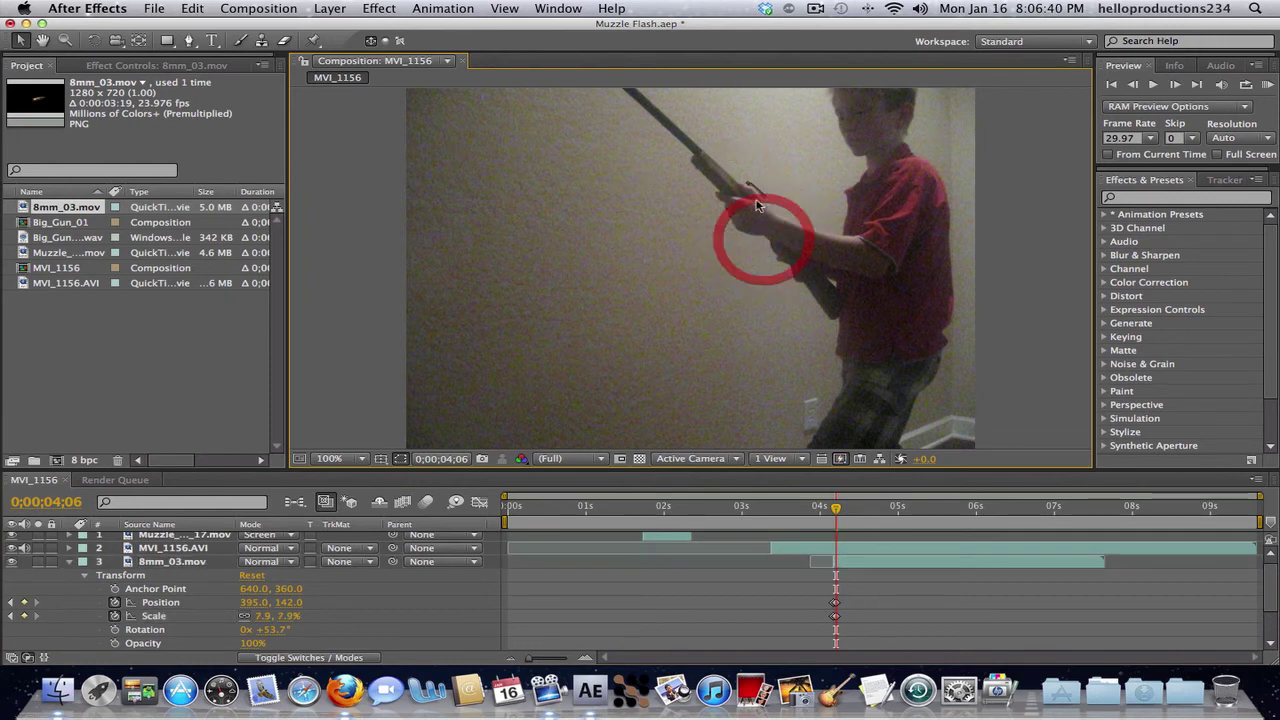
pyautogui.click(758, 192)
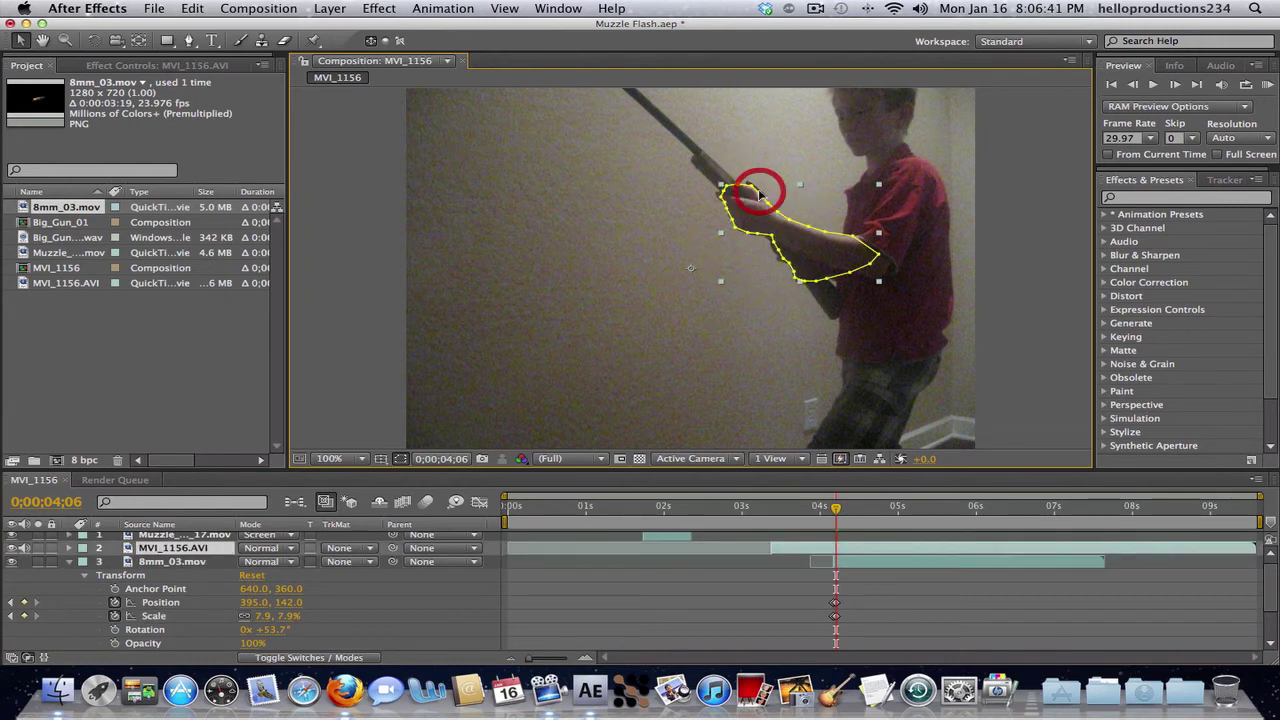
pyautogui.click(166, 561)
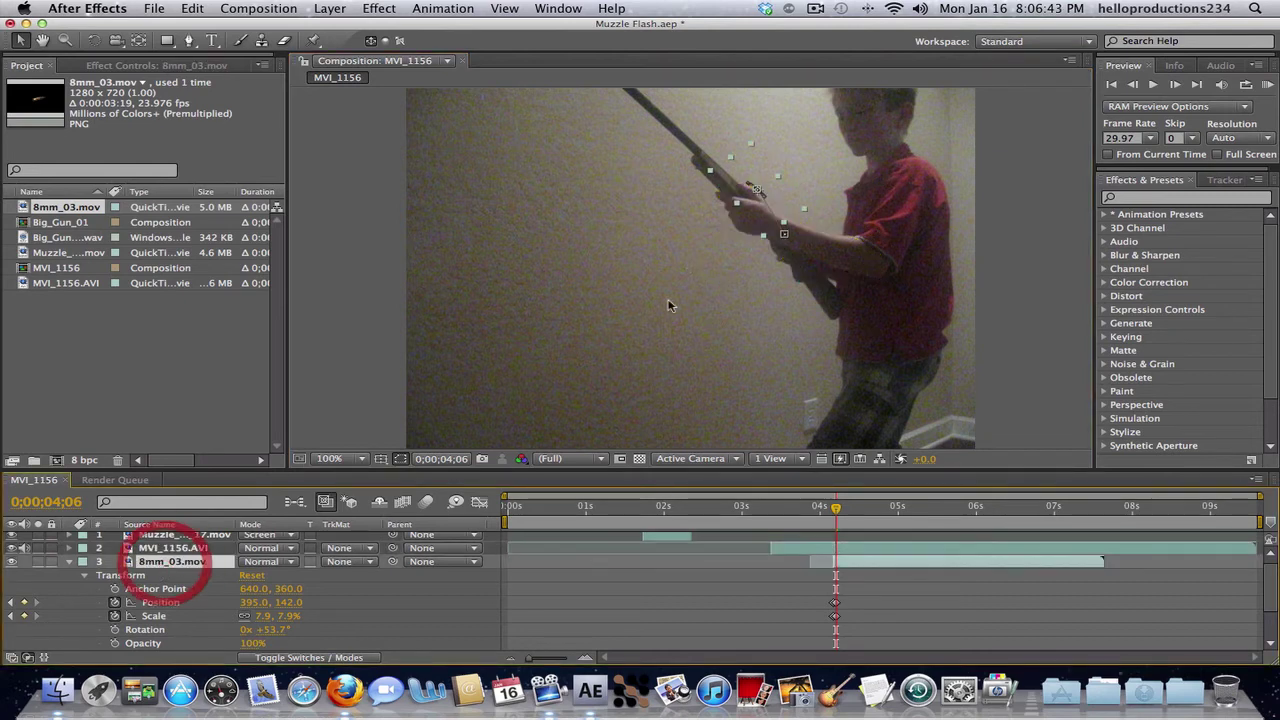
pyautogui.click(765, 241)
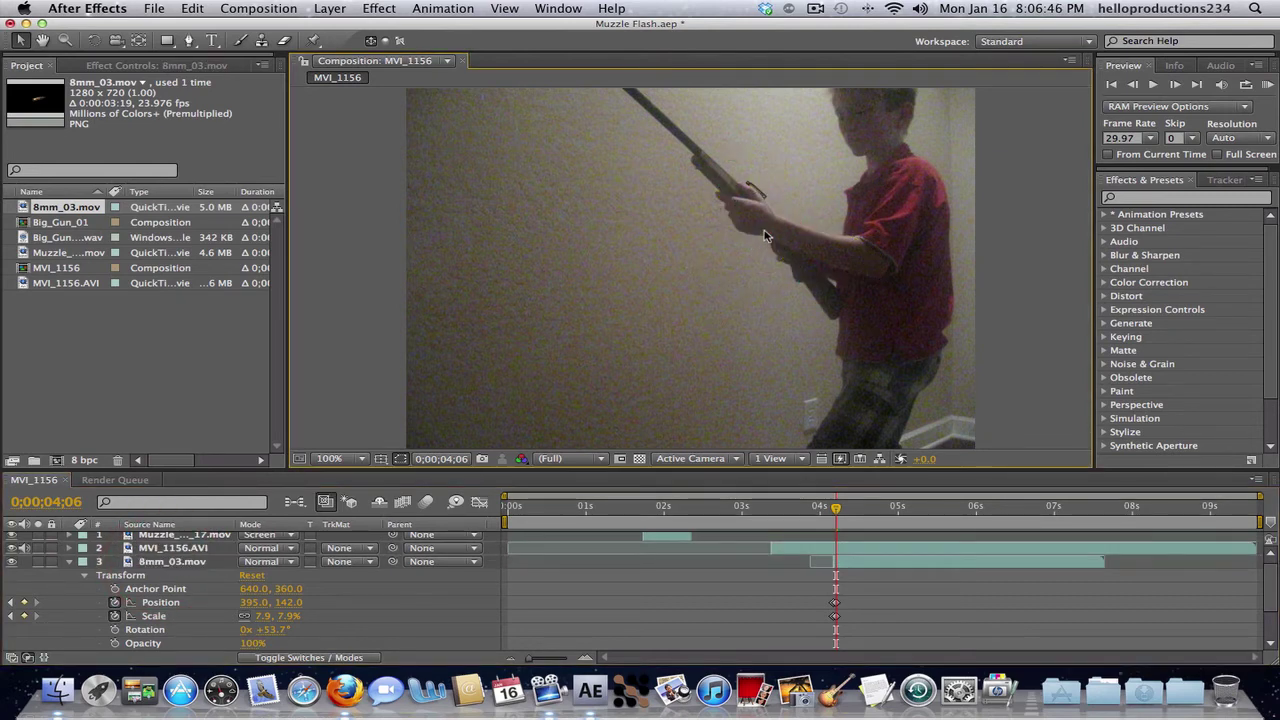
pyautogui.click(180, 561)
pyautogui.moveTo(765, 248); pyautogui.dragTo(765, 243)
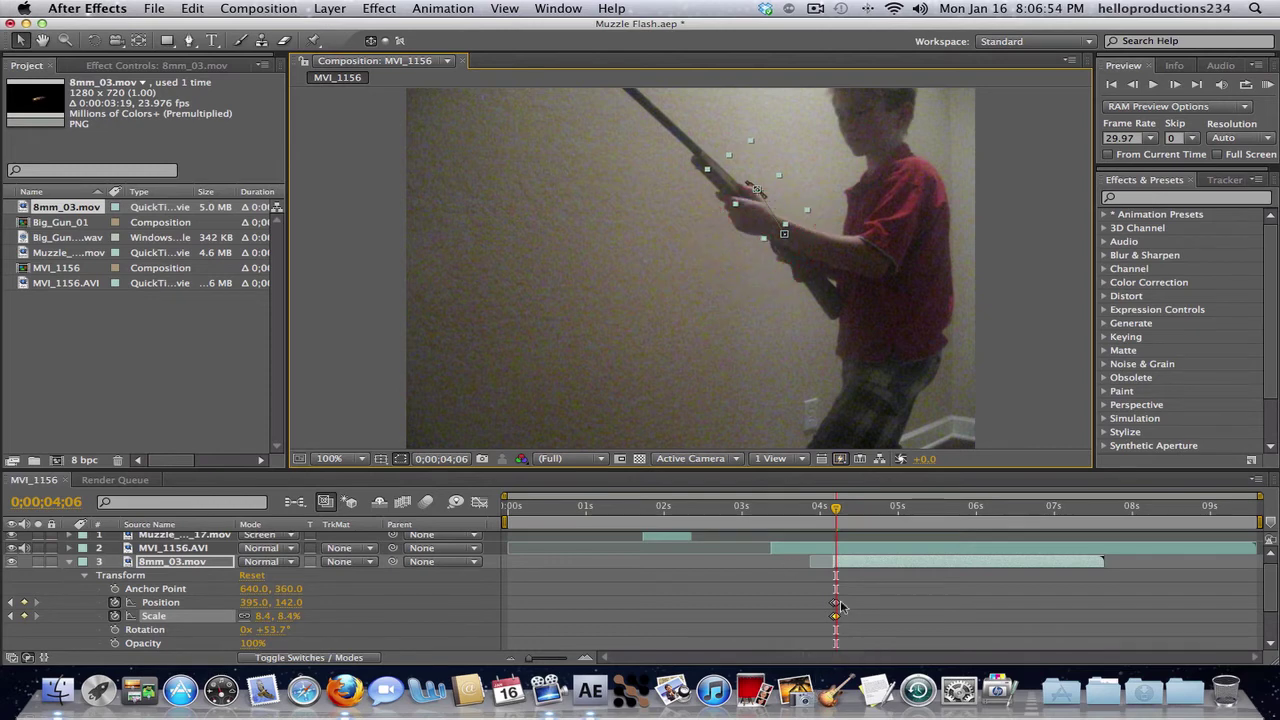
pyautogui.press('pageup')
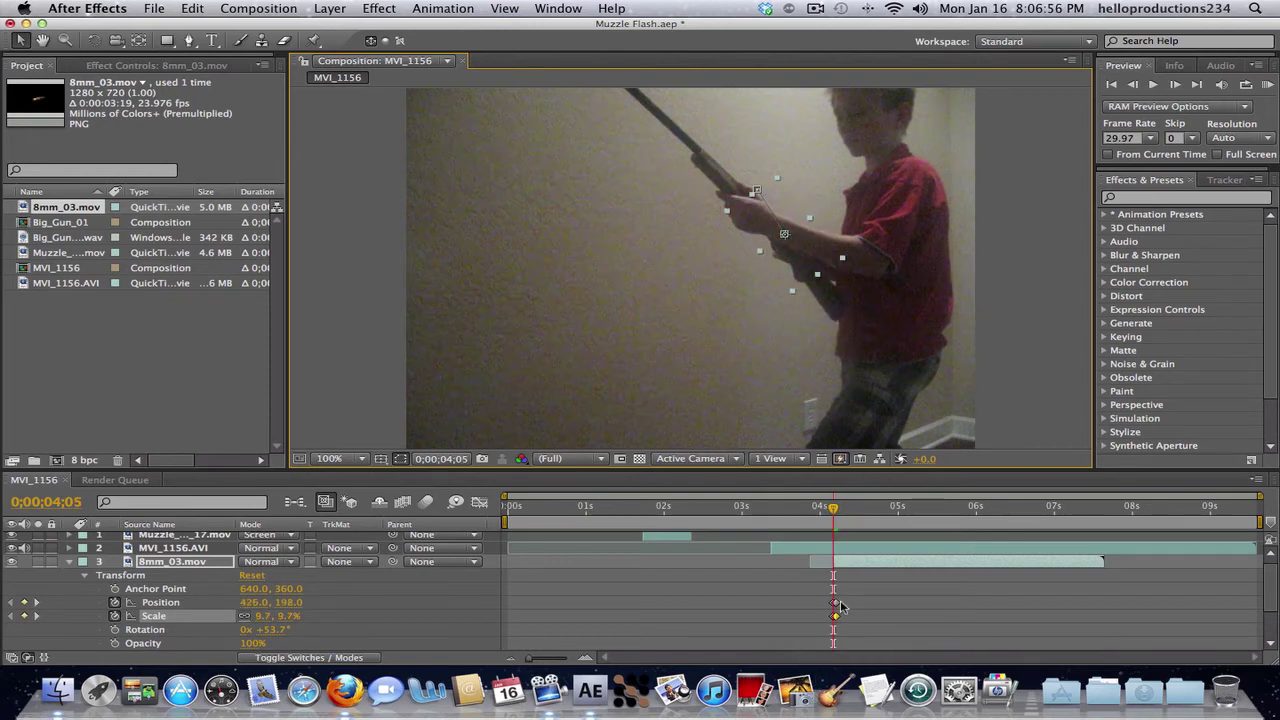
pyautogui.press('pagedown')
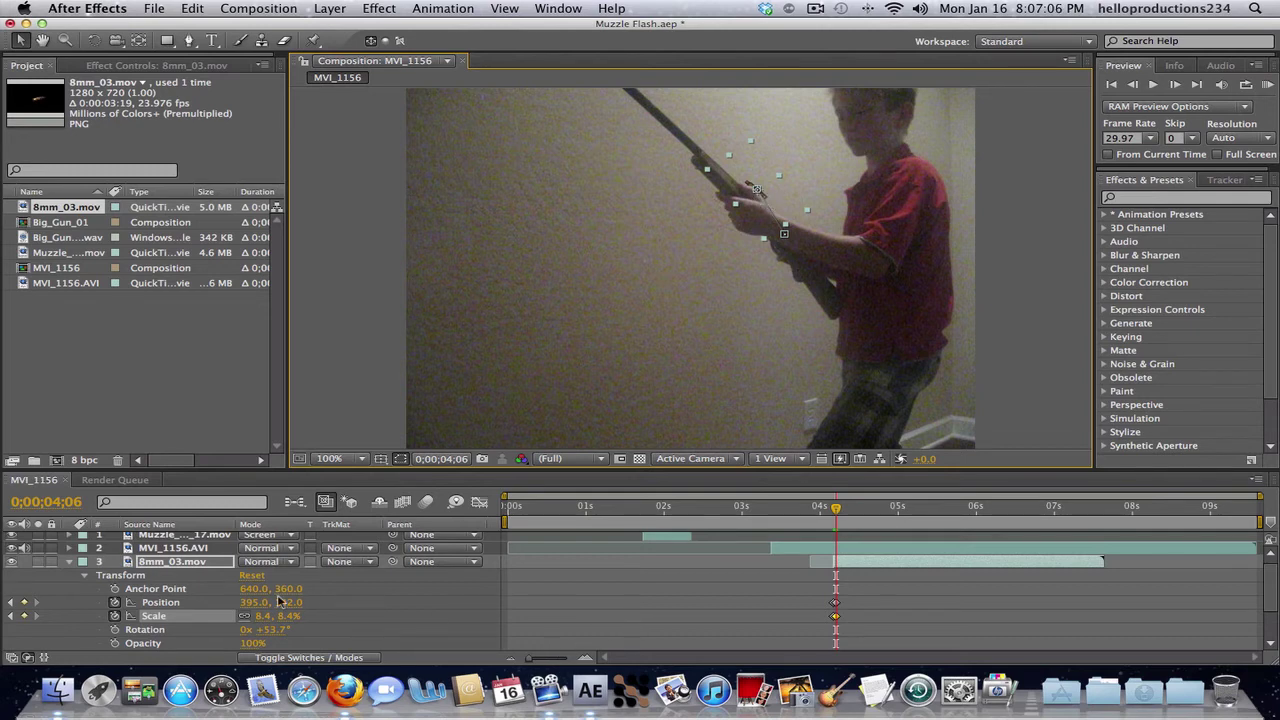
pyautogui.click(160, 602)
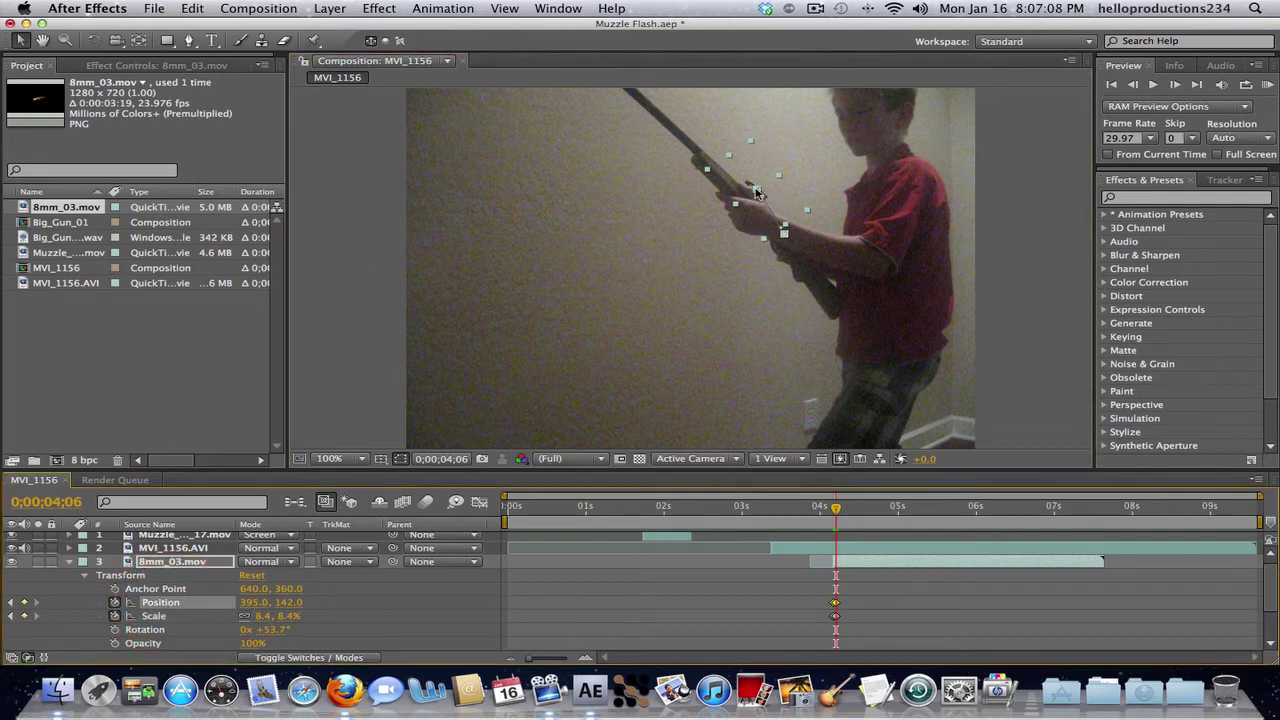
pyautogui.moveTo(757, 192); pyautogui.dragTo(692, 263)
pyautogui.press('super+z')
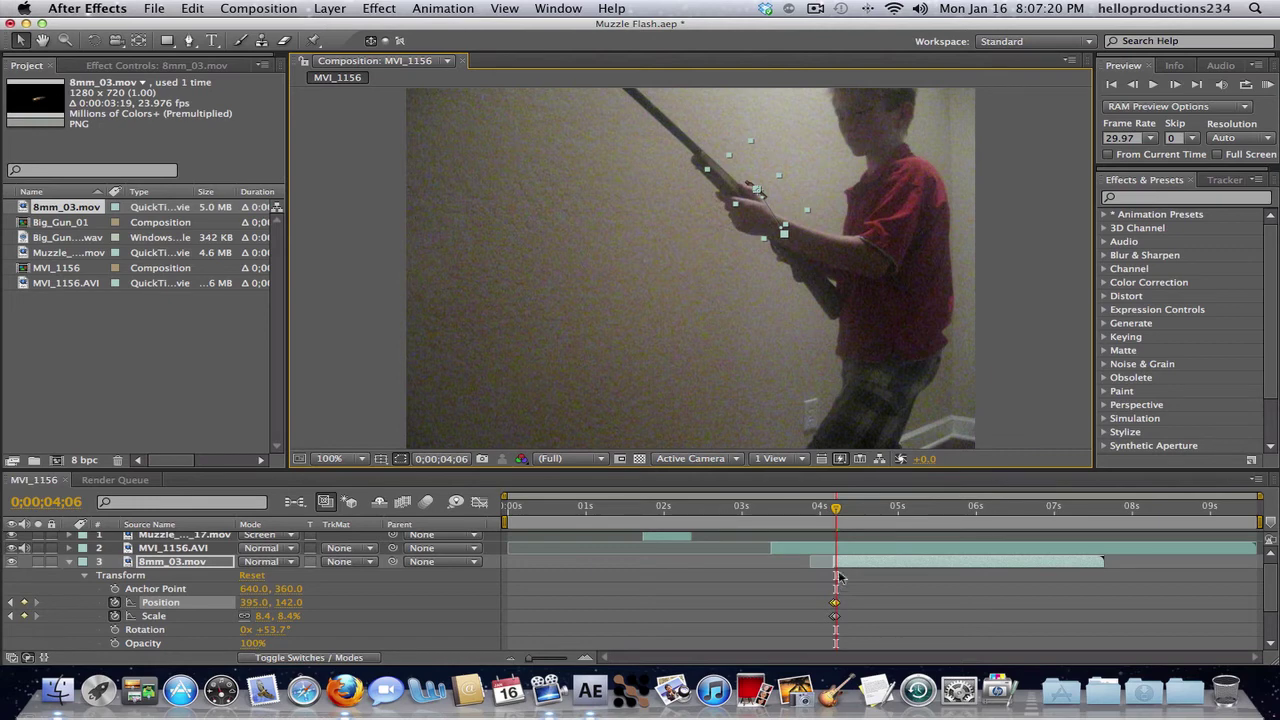
# Step: At 0;00;04;07, move the shell down past the frame's lower edge to about 312, 522, and fit the composition in the viewer
pyautogui.press('pagedown')
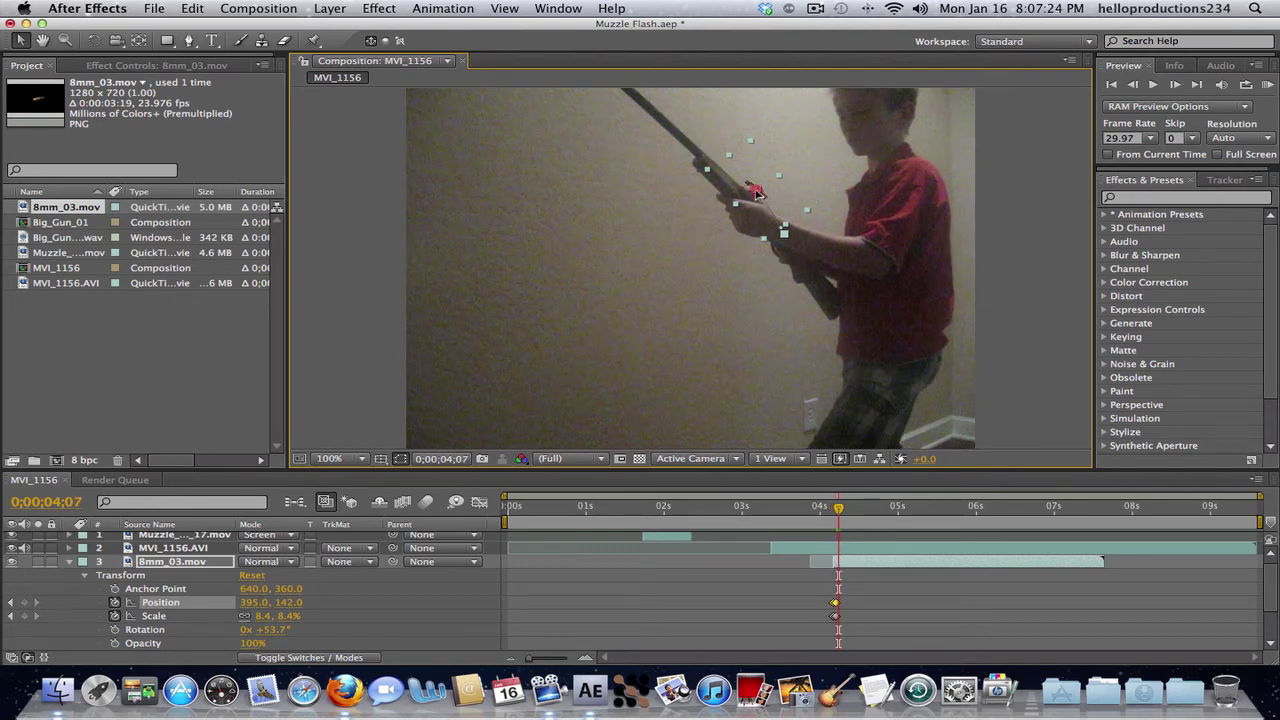
pyautogui.moveTo(757, 193); pyautogui.dragTo(681, 483)
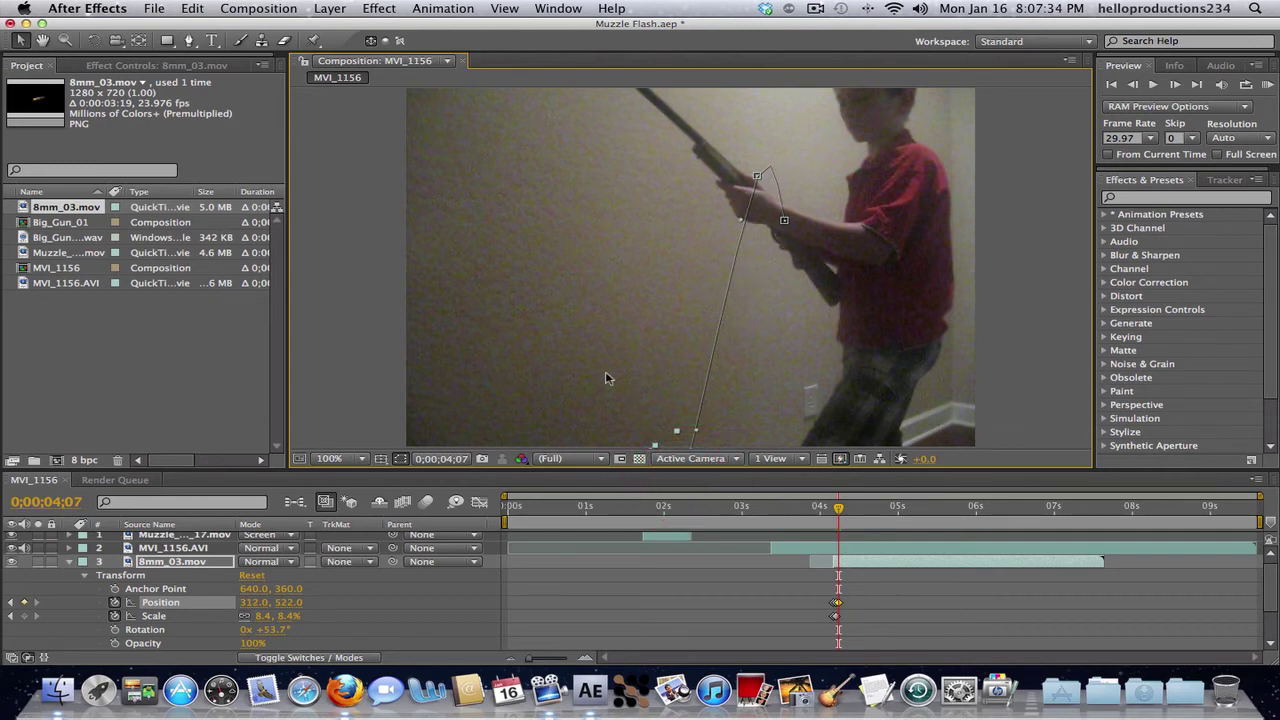
pyautogui.click(318, 459)
pyautogui.click(358, 218)
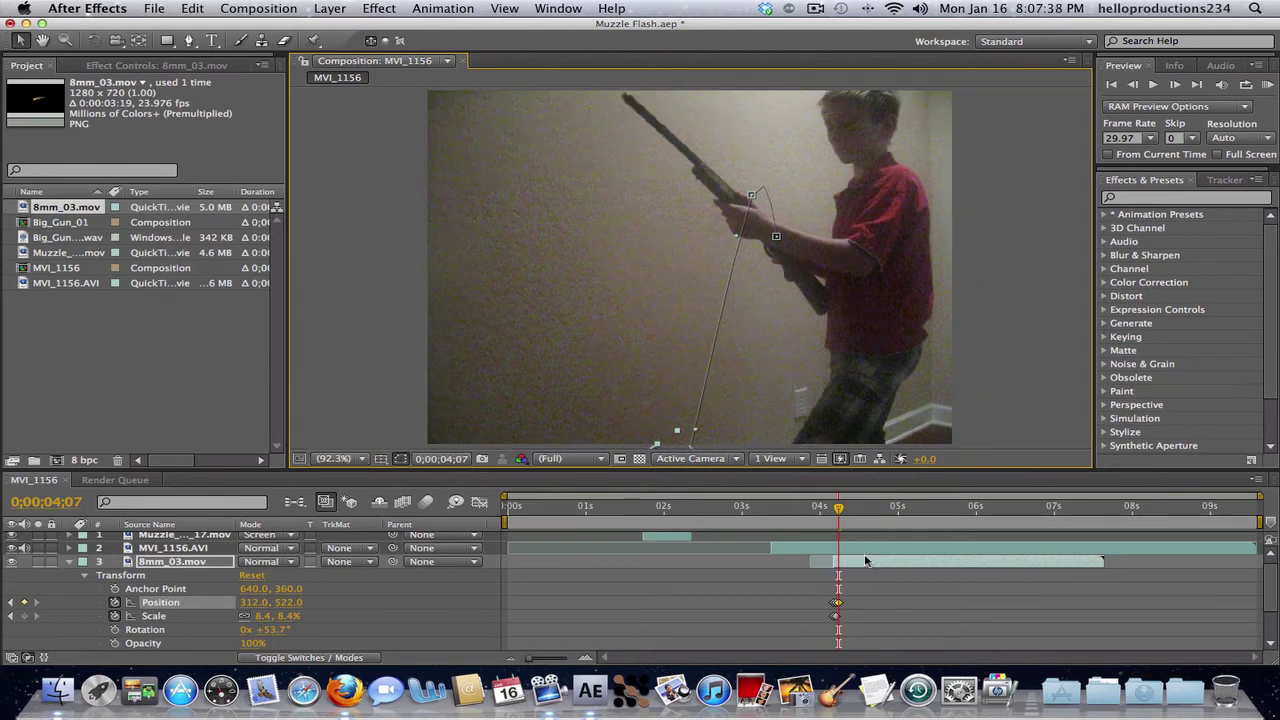
# Step: Retime the shell's Position keyframes to 0;00;04;09 for the point above the hand and 0;00;04;15 for the off-frame point, and preview the result
pyautogui.moveTo(838, 510); pyautogui.dragTo(838, 511)
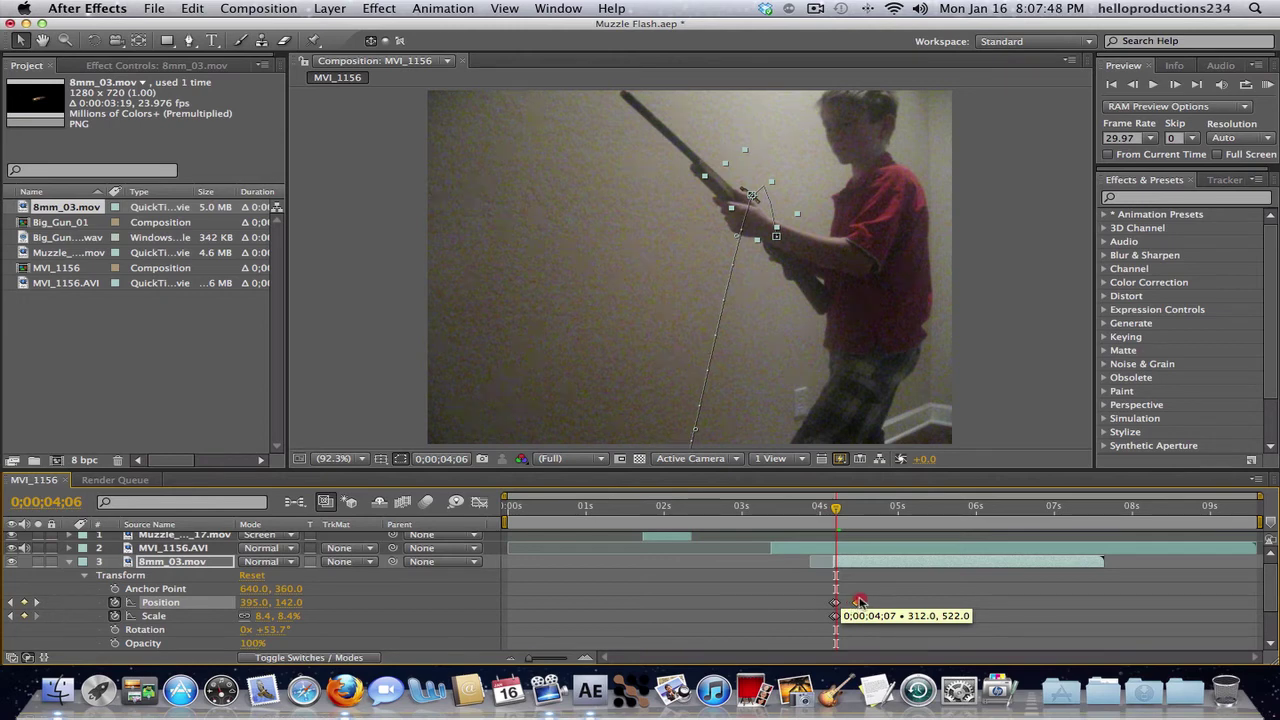
pyautogui.moveTo(859, 601); pyautogui.dragTo(843, 602)
pyautogui.moveTo(838, 510)
pyautogui.mouseDown()
pyautogui.moveTo(864, 510)
pyautogui.moveTo(833, 509)
pyautogui.mouseUp()
pyautogui.click(1267, 84)
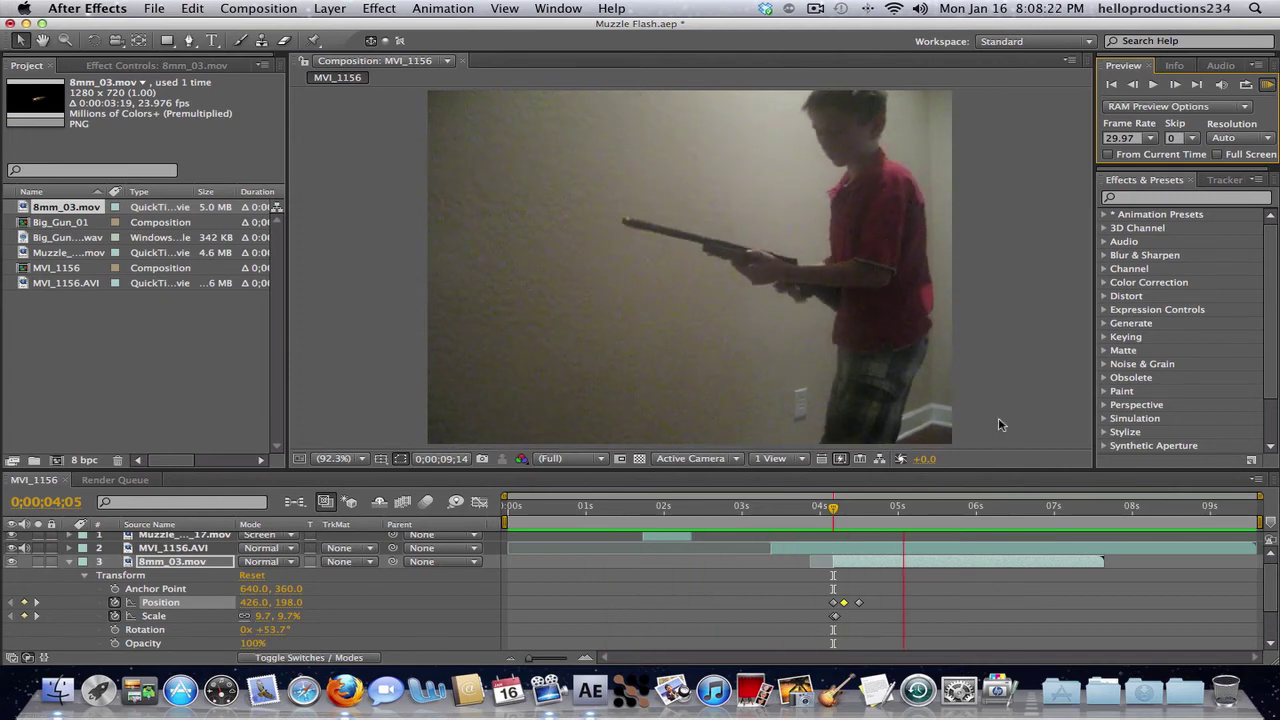
pyautogui.click(1267, 88)
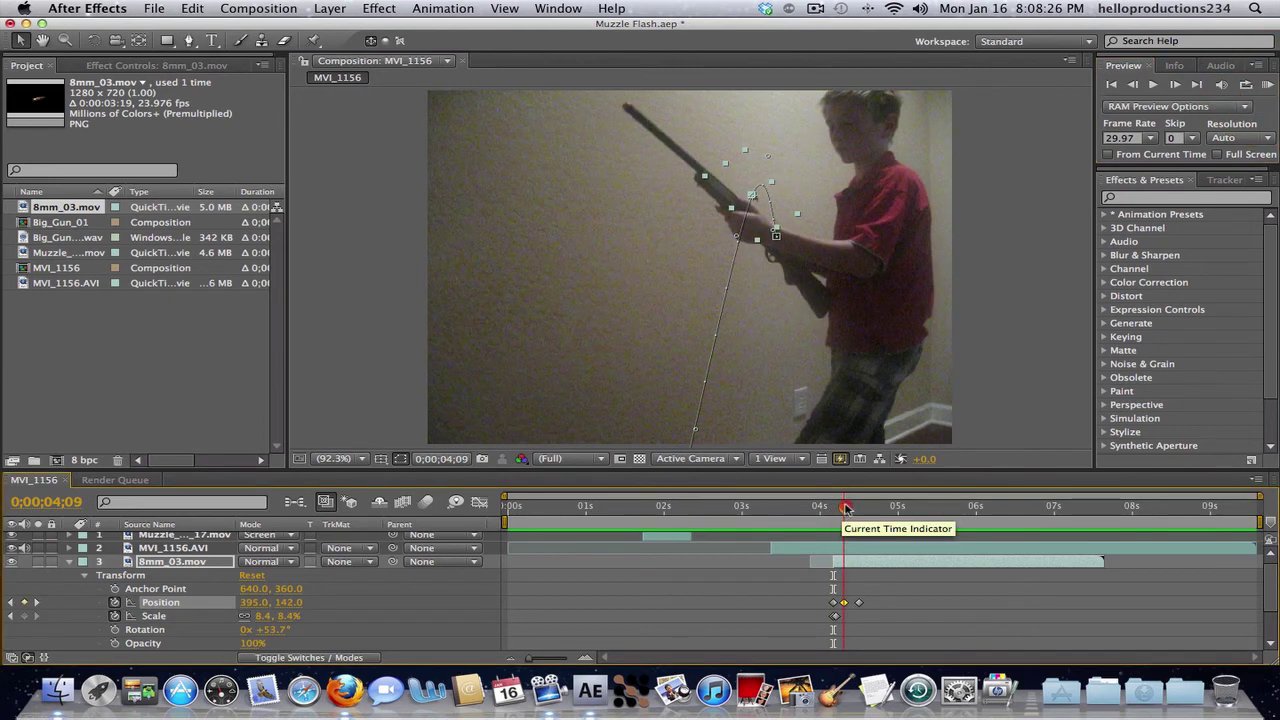
# Step: Move the shell's second and third Position keyframes one frame earlier and run a RAM preview of the faster ejection
pyautogui.moveTo(835, 512); pyautogui.dragTo(839, 510)
pyautogui.moveTo(845, 605)
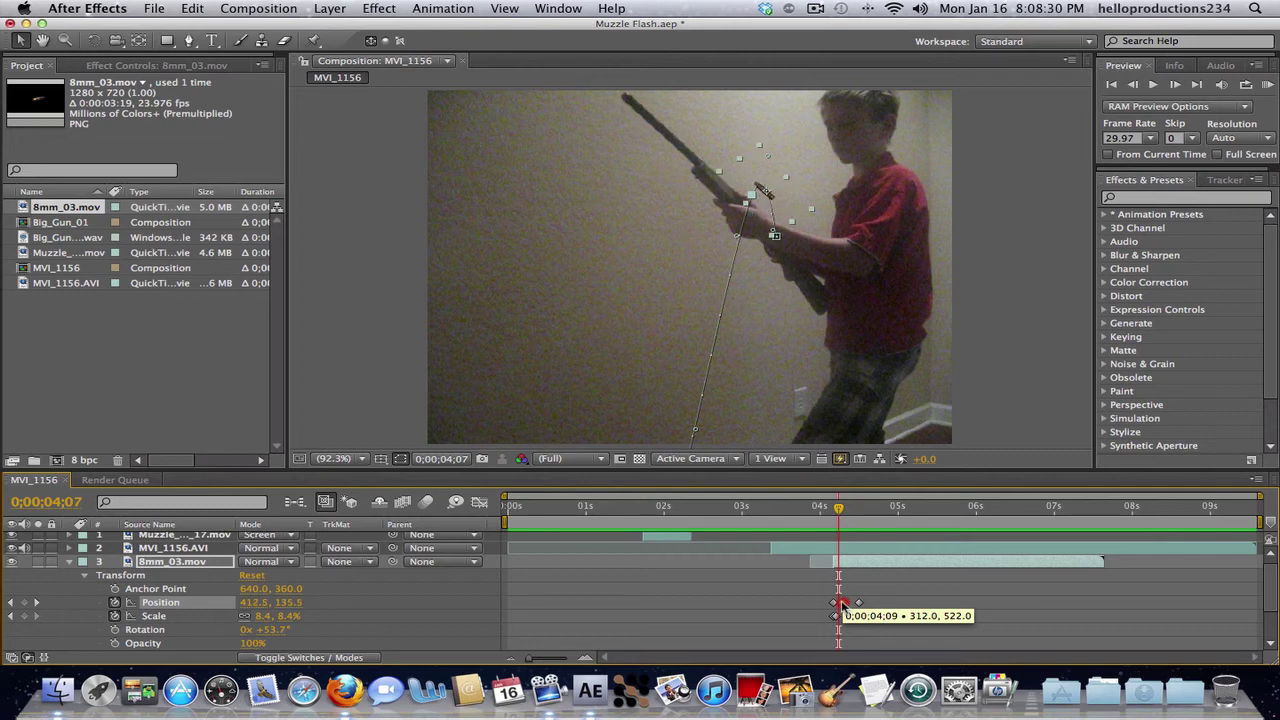
pyautogui.click(842, 604)
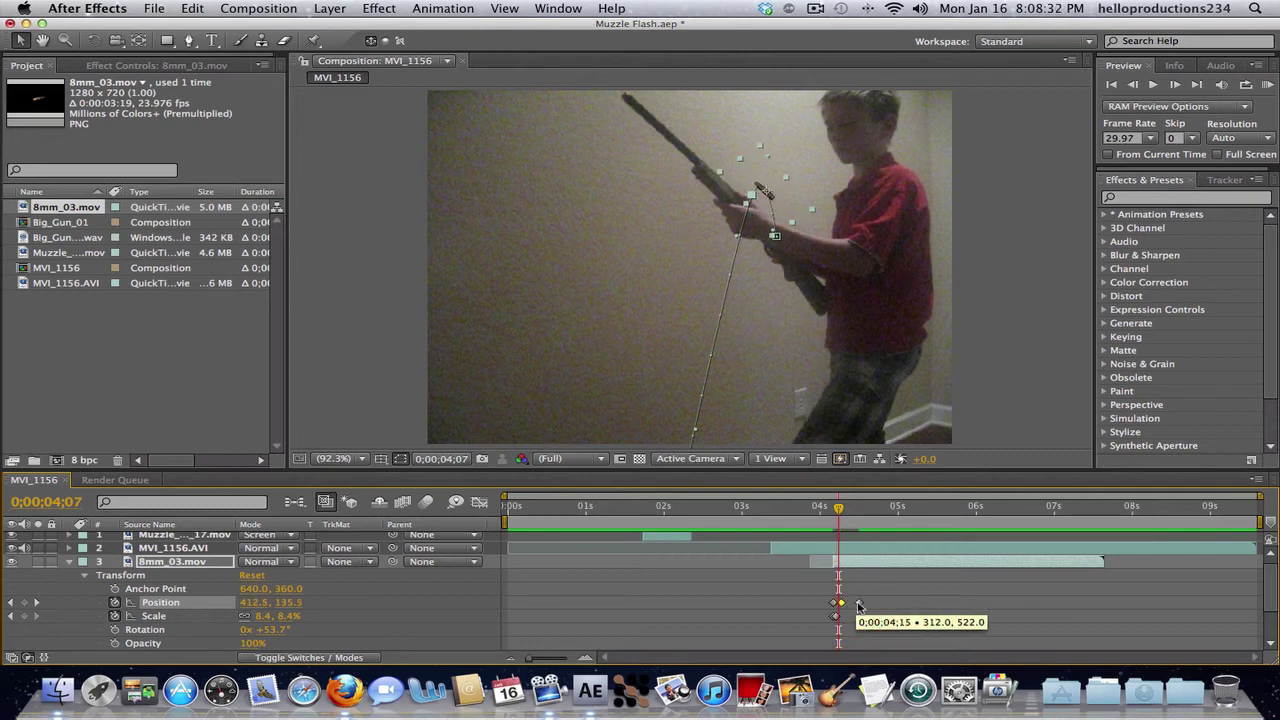
pyautogui.click(857, 604)
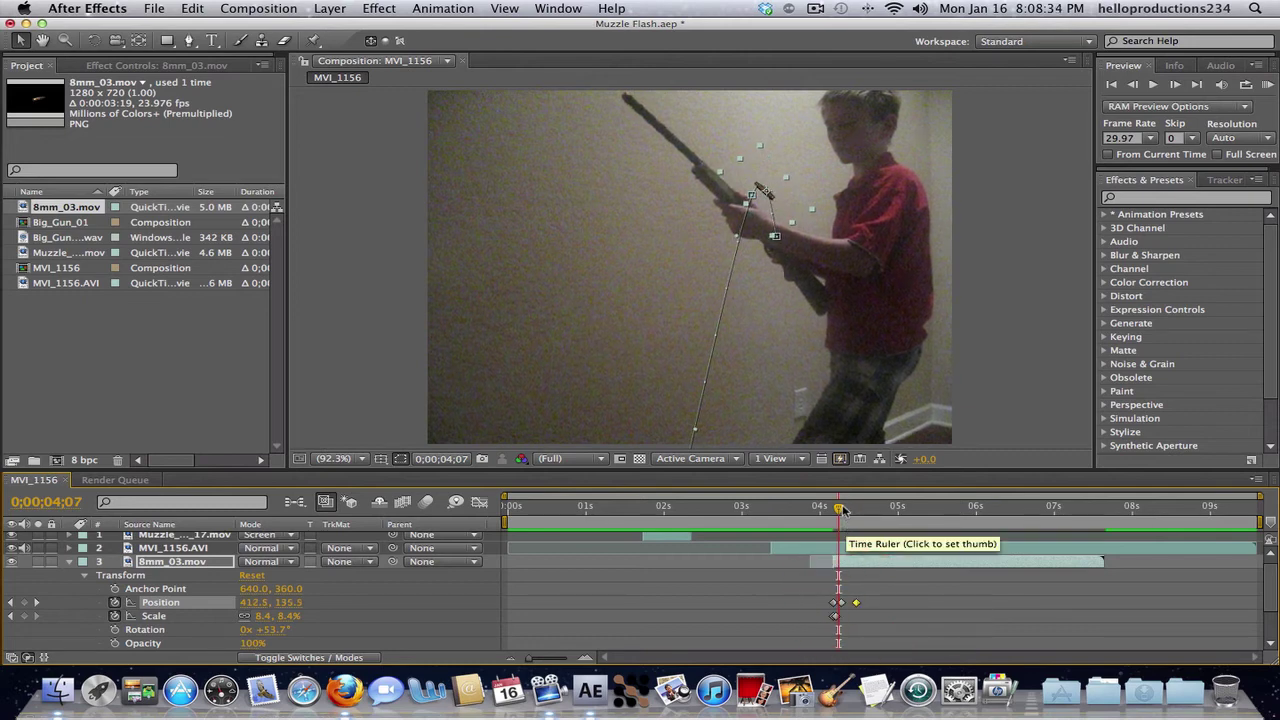
pyautogui.moveTo(836, 513); pyautogui.dragTo(835, 510)
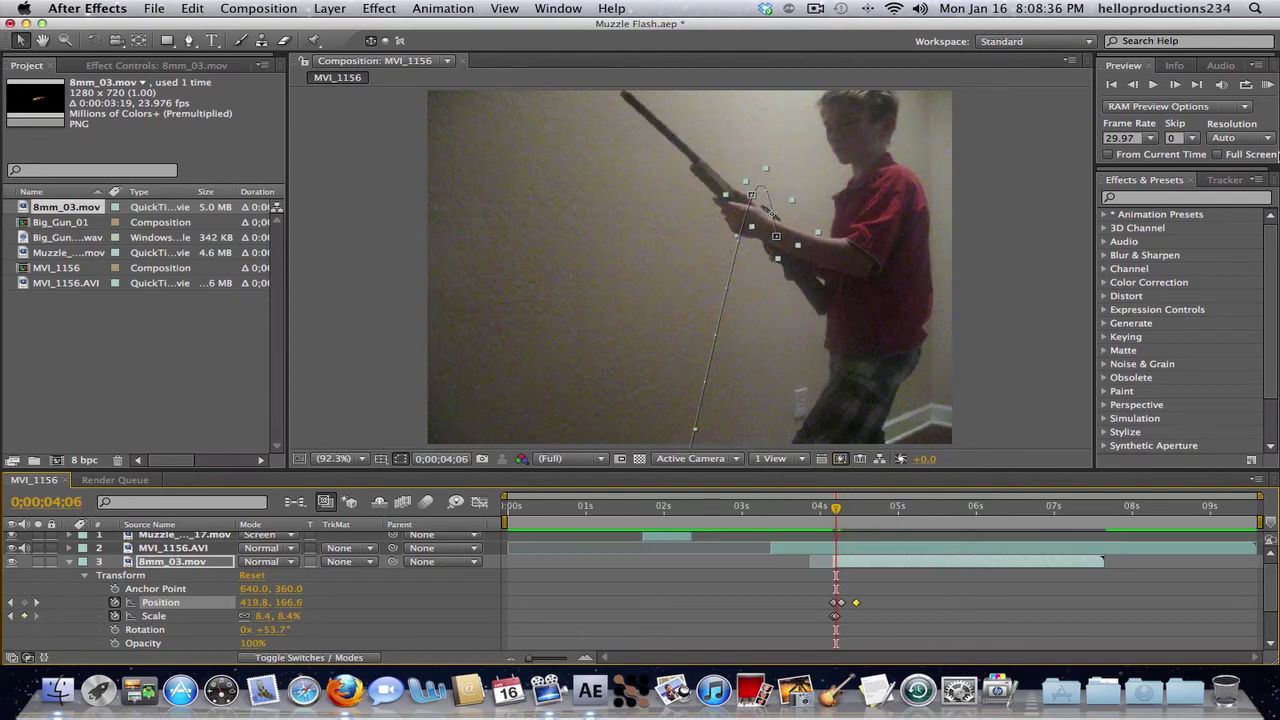
pyautogui.click(1268, 86)
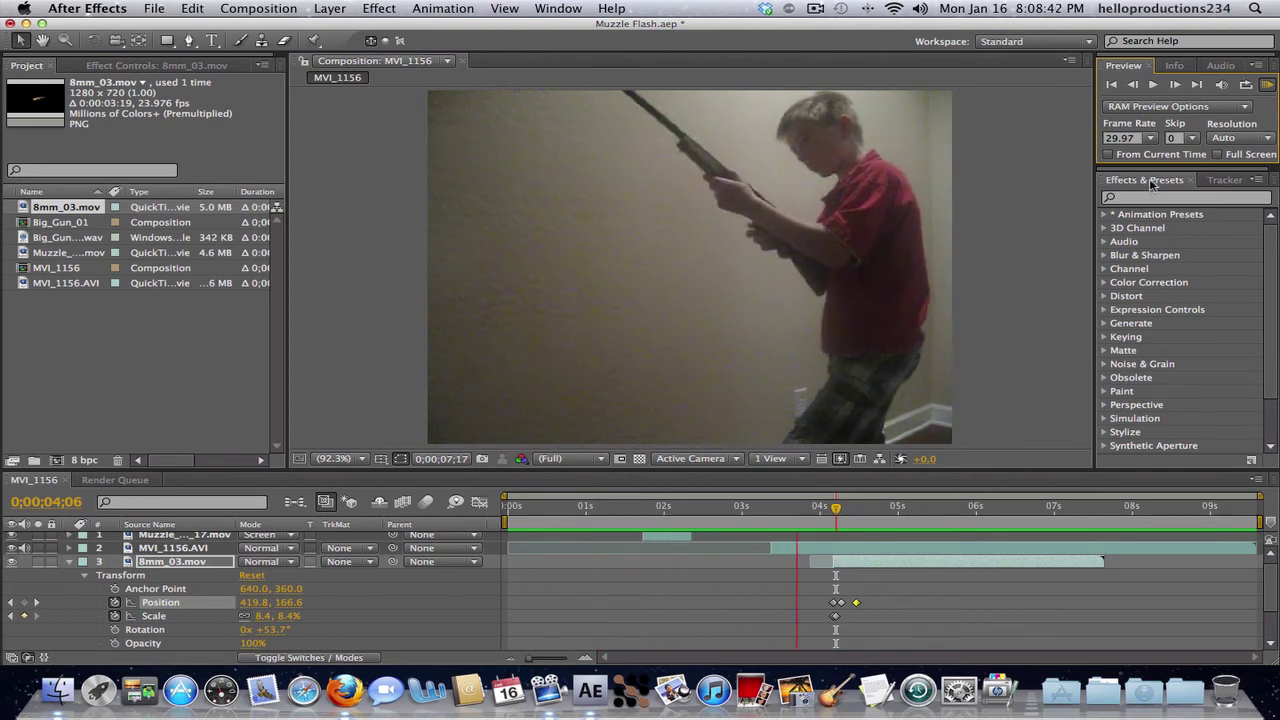
pyautogui.click(1267, 83)
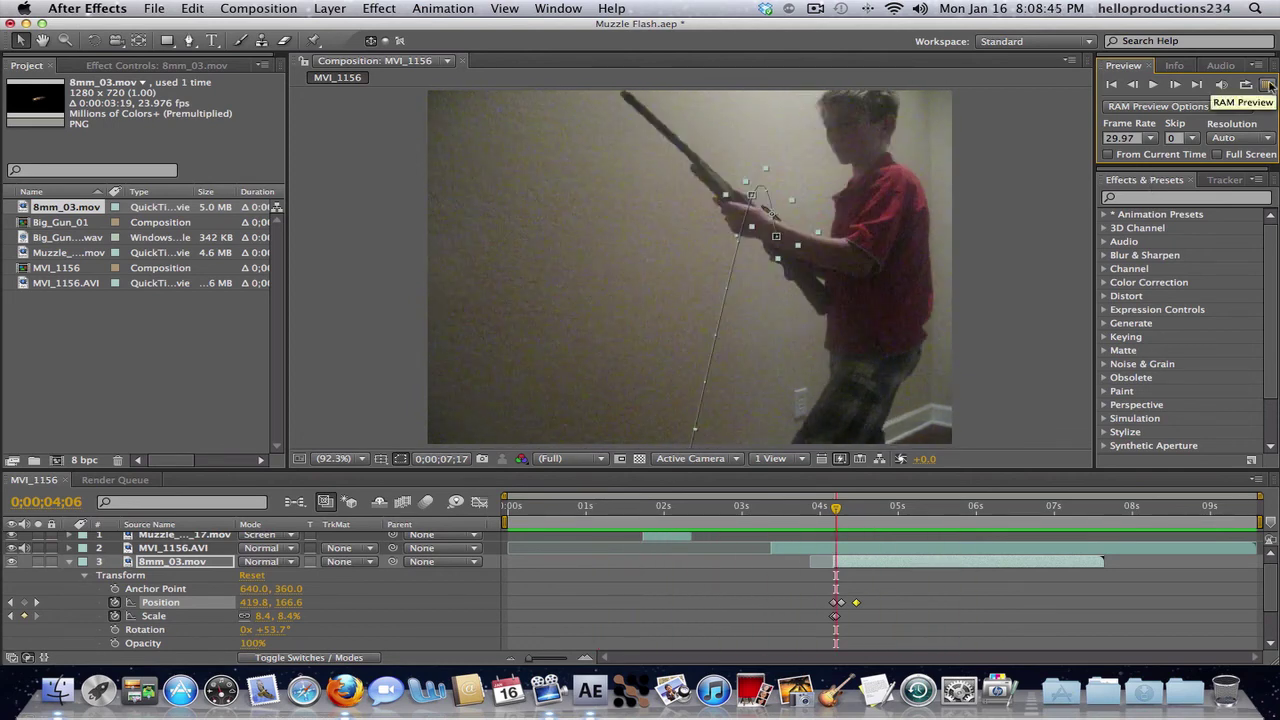
# Step: Set the 8mm_03.mov layer's blending mode to Screen and check the shell's look around 0;00;04;05
pyautogui.click(834, 509)
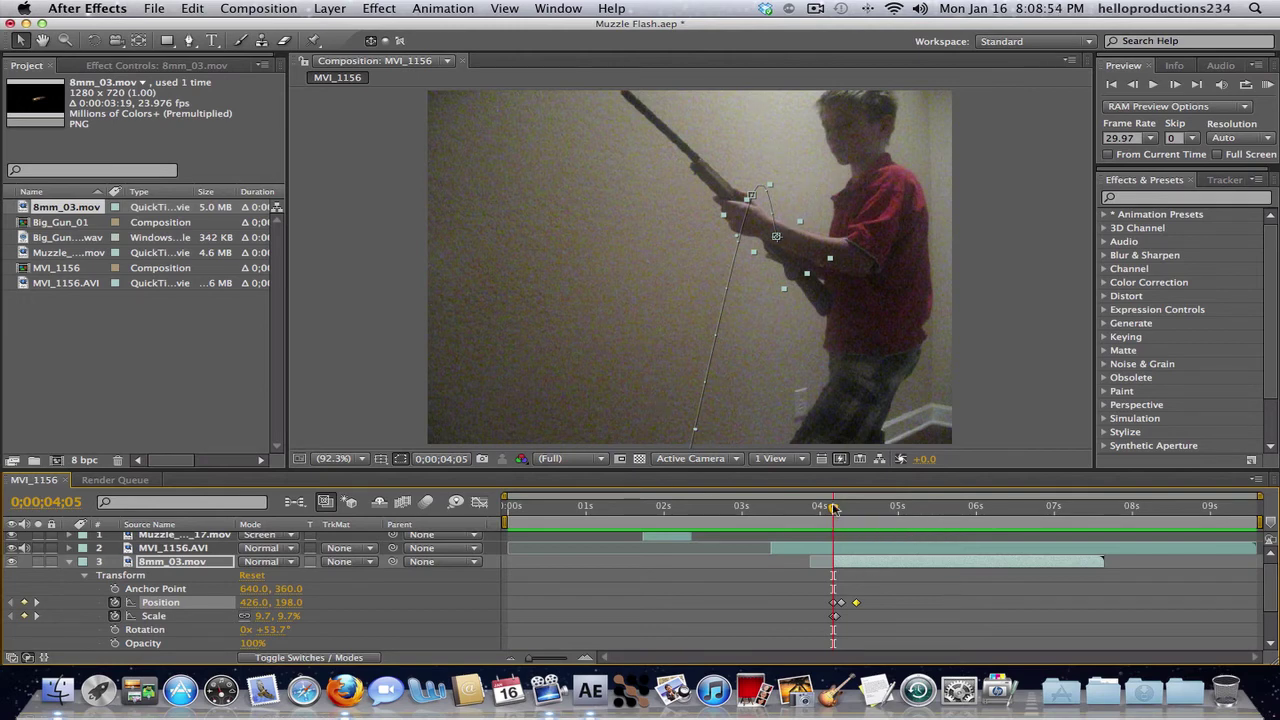
pyautogui.moveTo(834, 509); pyautogui.dragTo(848, 509)
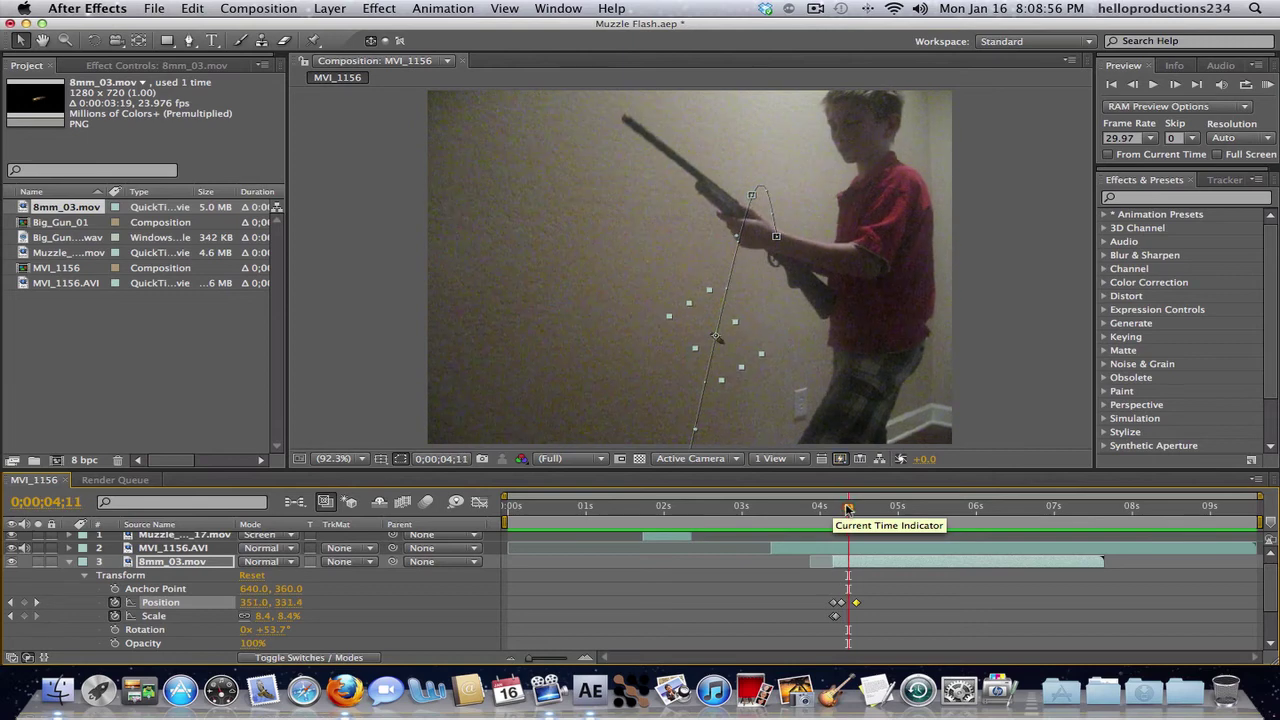
pyautogui.click(281, 562)
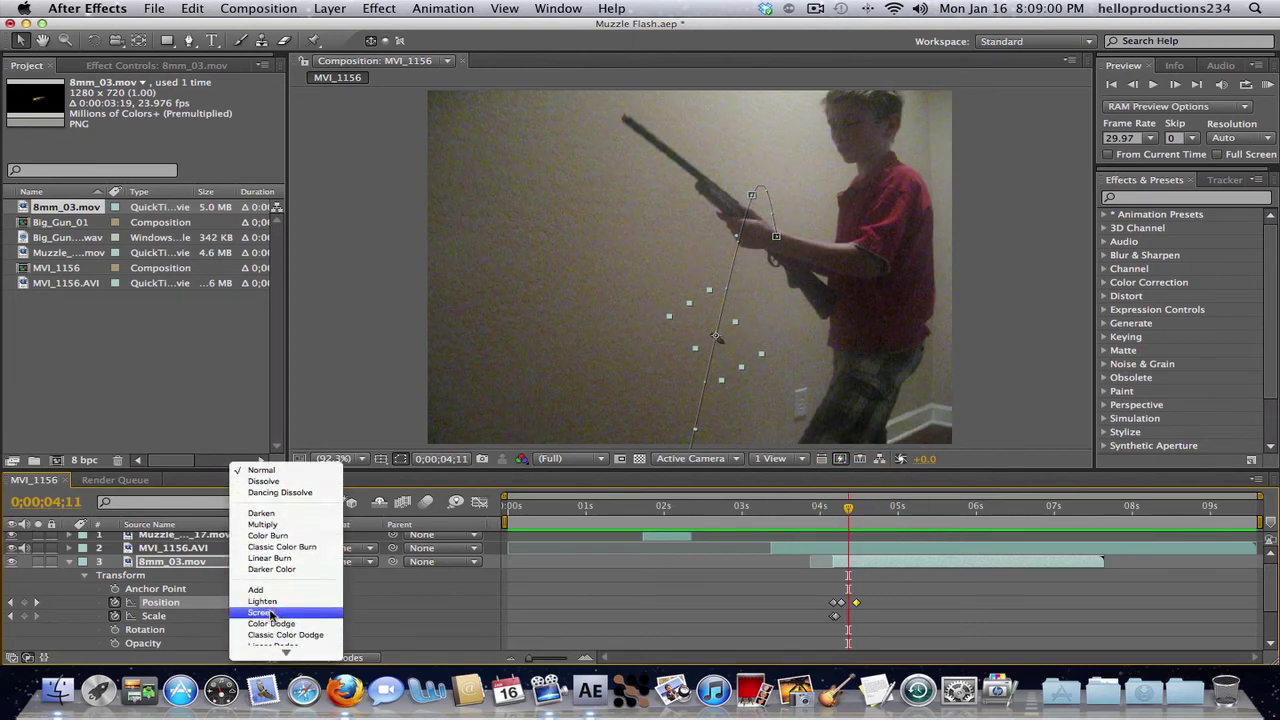
pyautogui.click(262, 613)
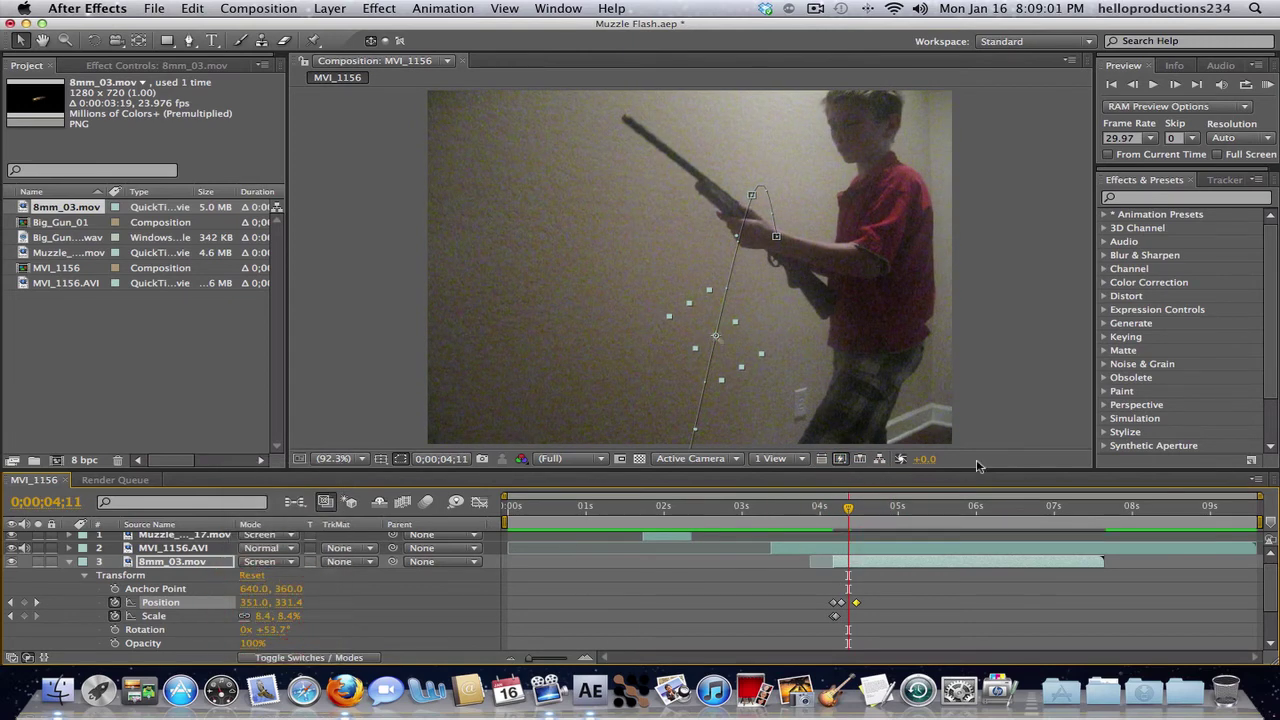
pyautogui.moveTo(851, 511)
pyautogui.mouseDown()
pyautogui.moveTo(867, 512)
pyautogui.moveTo(834, 512)
pyautogui.mouseUp()
pyautogui.click(832, 512)
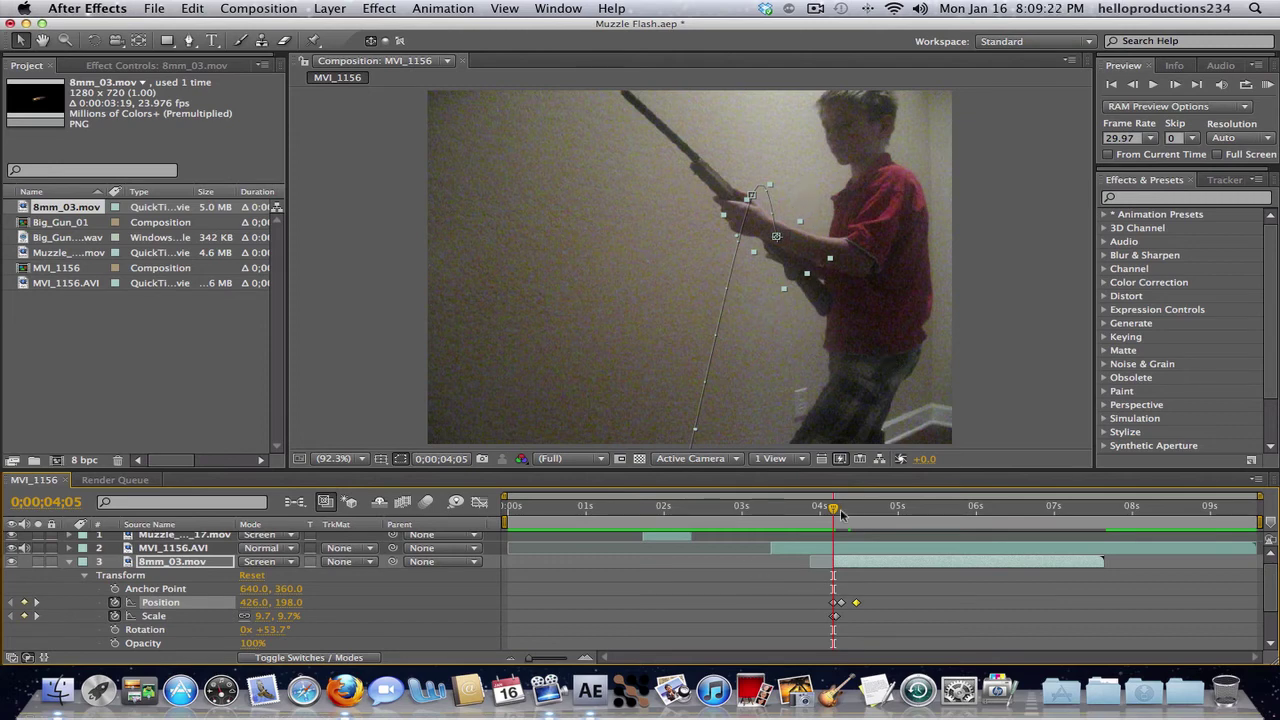
pyautogui.moveTo(833, 509)
pyautogui.mouseDown()
pyautogui.moveTo(850, 510)
pyautogui.moveTo(834, 514)
pyautogui.mouseUp()
# Step: Turn on motion blur for the 8mm_03.mov layer and enable it for the whole composition
pyautogui.click(337, 658)
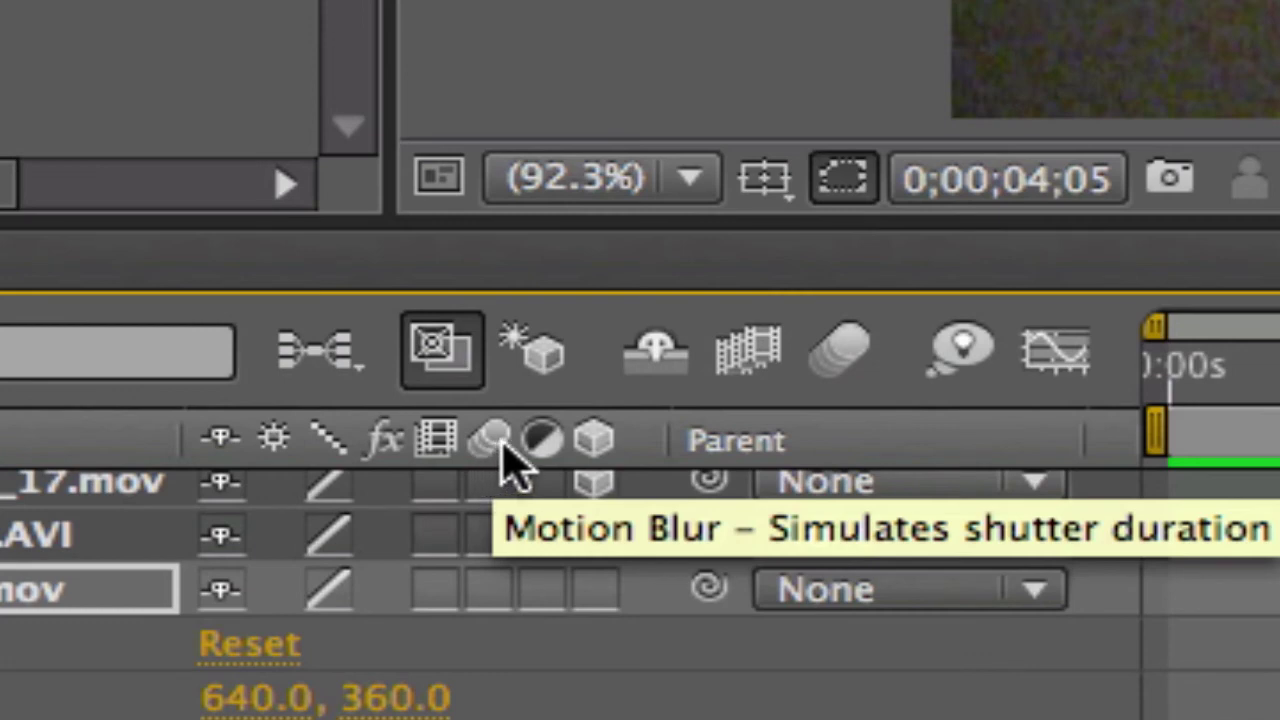
pyautogui.click(489, 590)
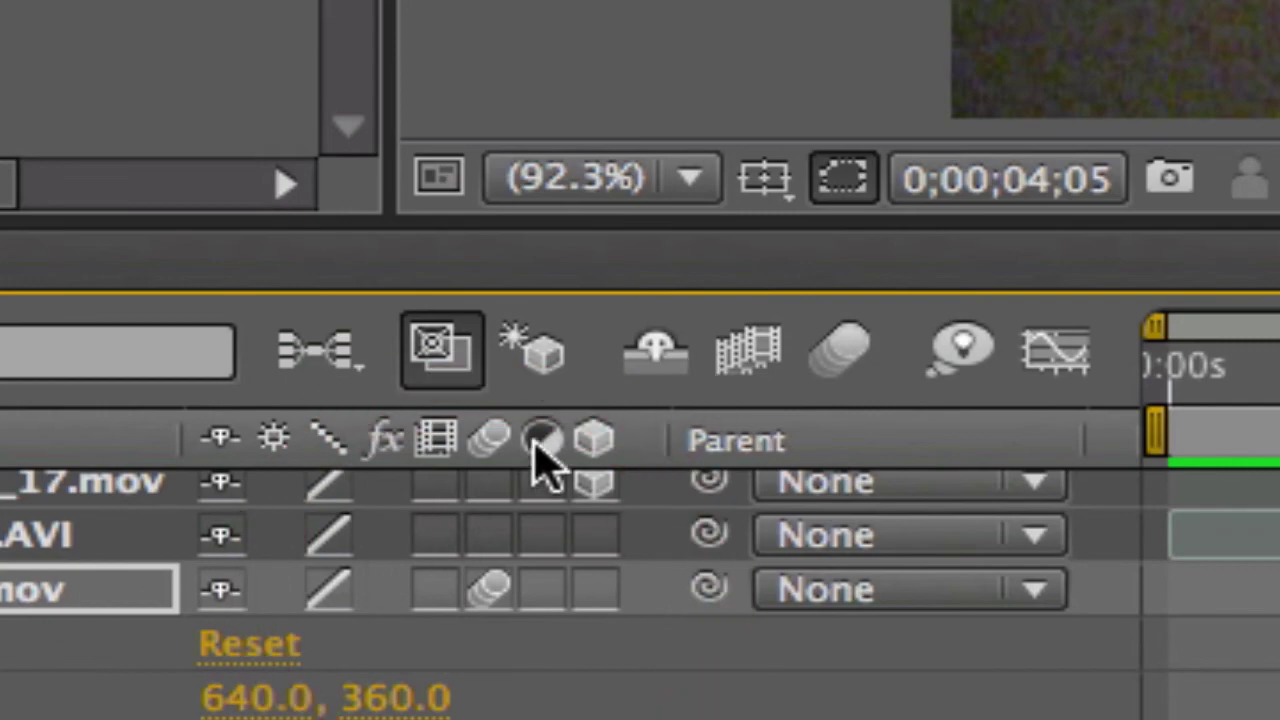
pyautogui.click(842, 362)
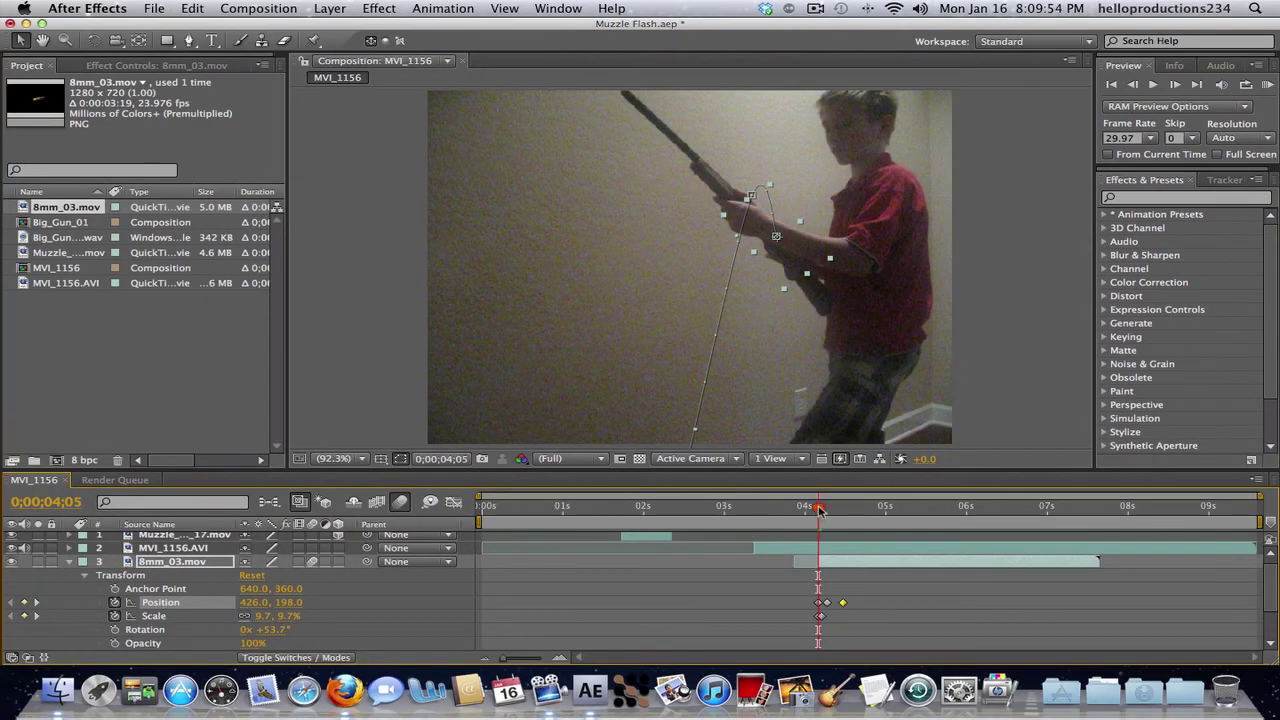
# Step: Move the shell's second and third Position keyframes one frame later and run a RAM preview of the motion-blurred ejection
pyautogui.moveTo(818, 510)
pyautogui.mouseDown()
pyautogui.moveTo(835, 508)
pyautogui.moveTo(818, 508)
pyautogui.mouseUp()
pyautogui.moveTo(826, 604); pyautogui.dragTo(846, 604)
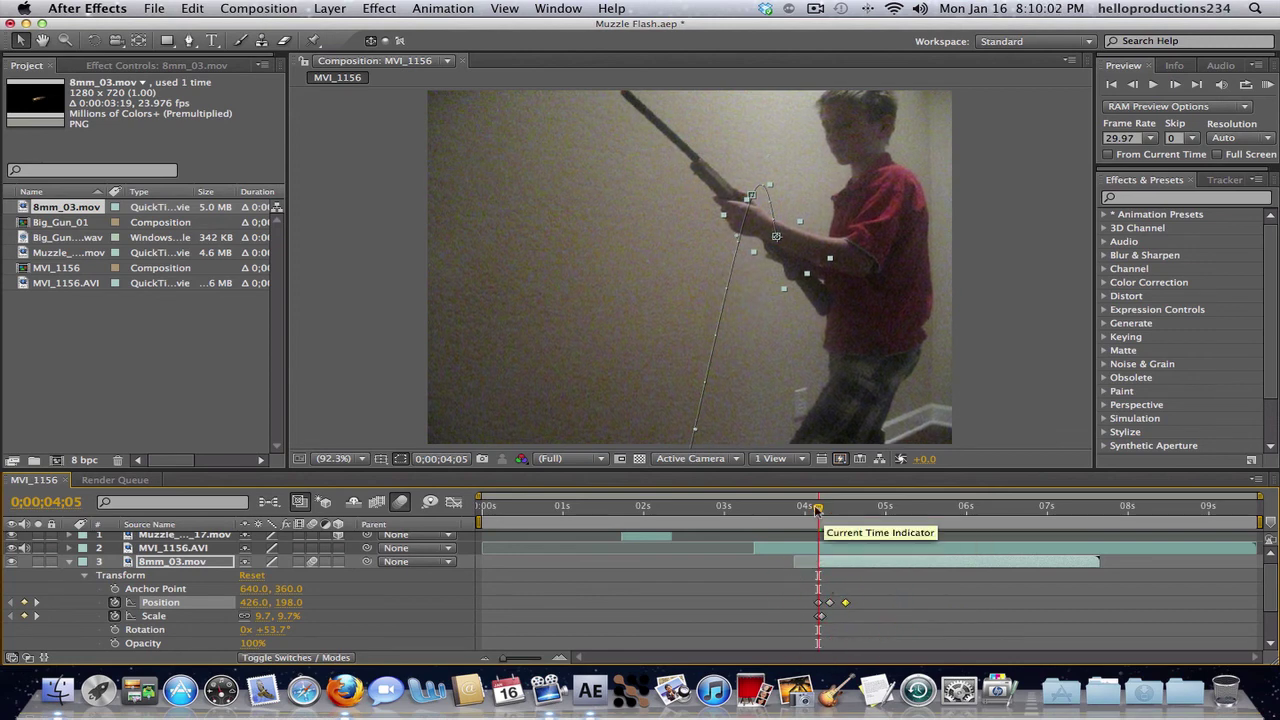
pyautogui.click(1267, 85)
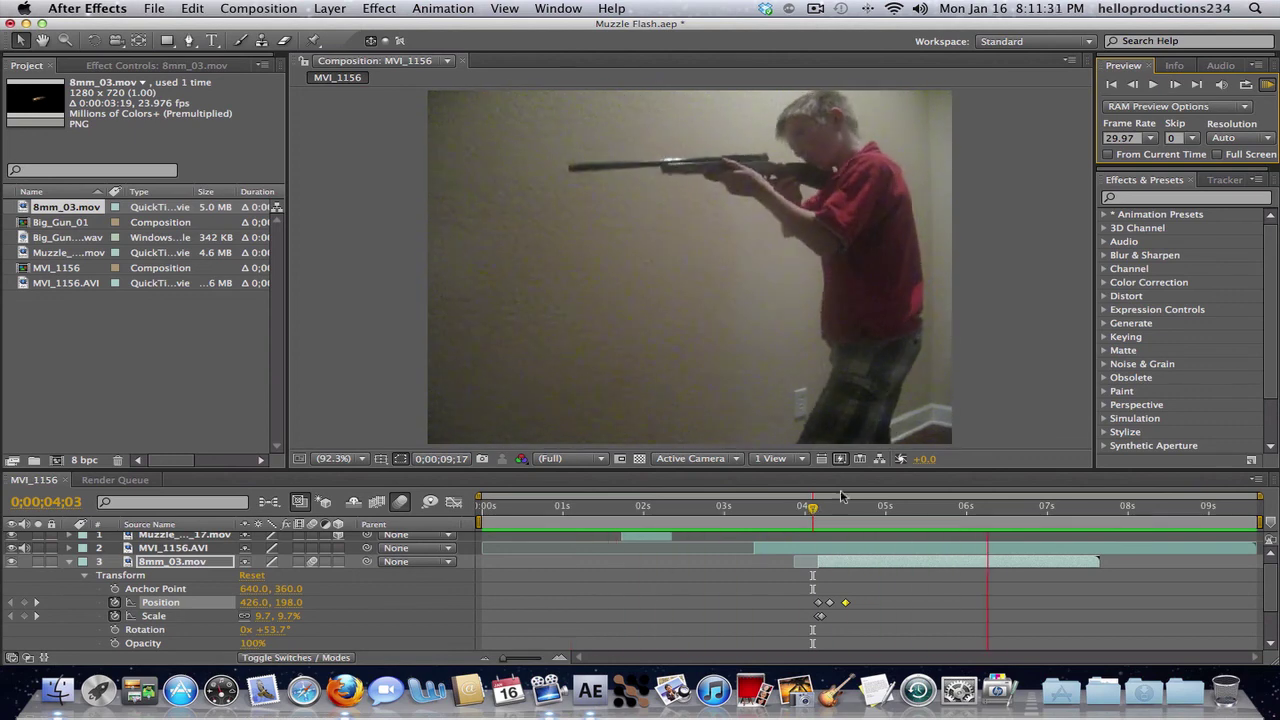
pyautogui.click(1267, 84)
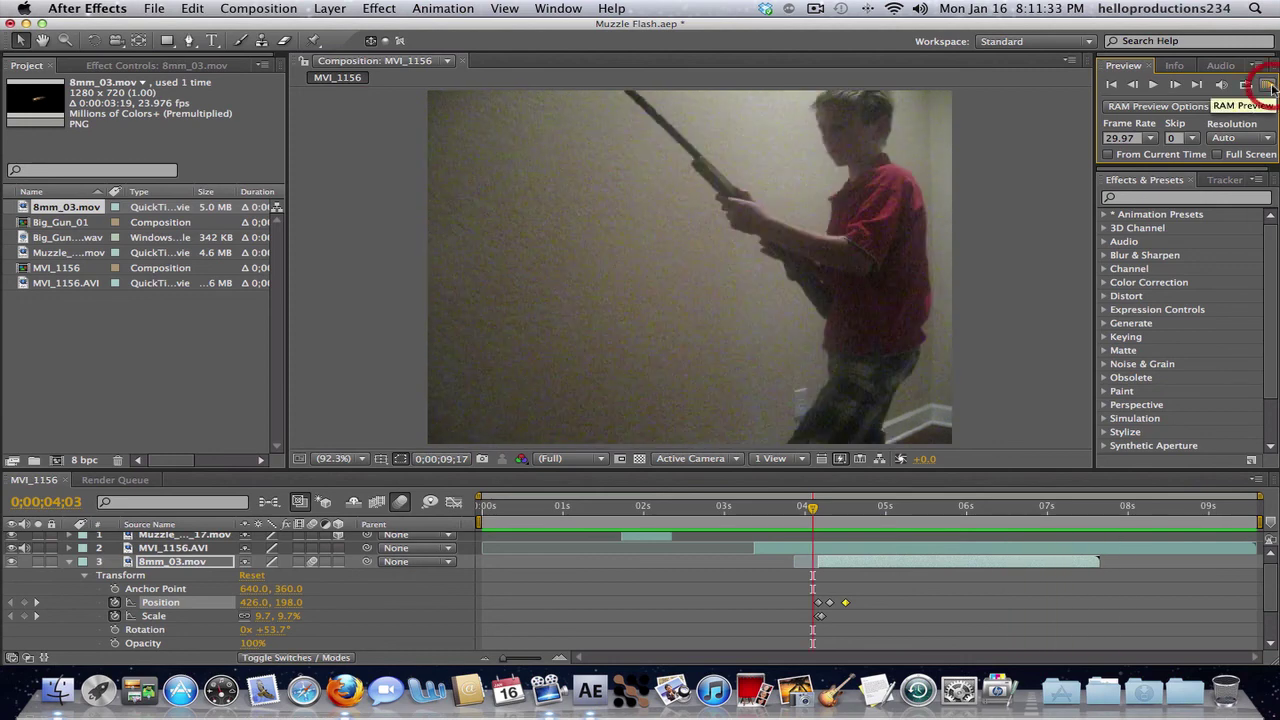
# Step: Collapse the 8mm_03.mov layer's properties, return to 0;00;04;05 and deselect the layer
pyautogui.click(85, 578)
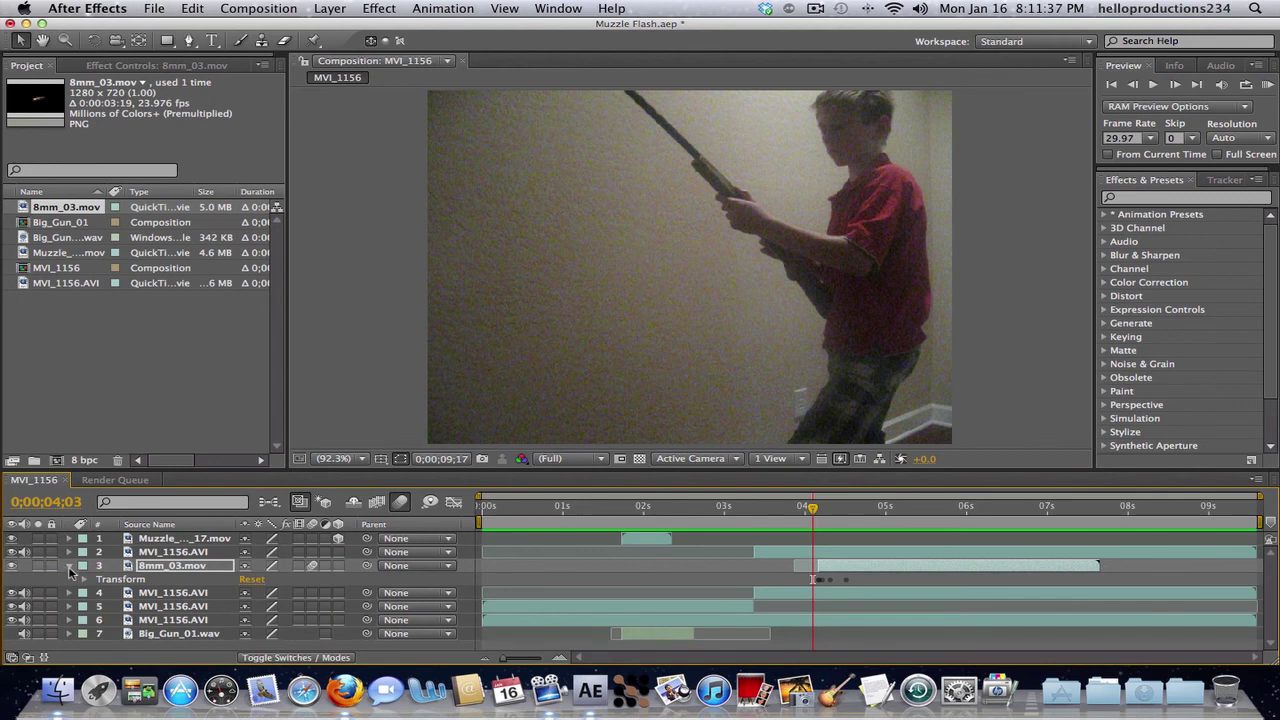
pyautogui.click(69, 566)
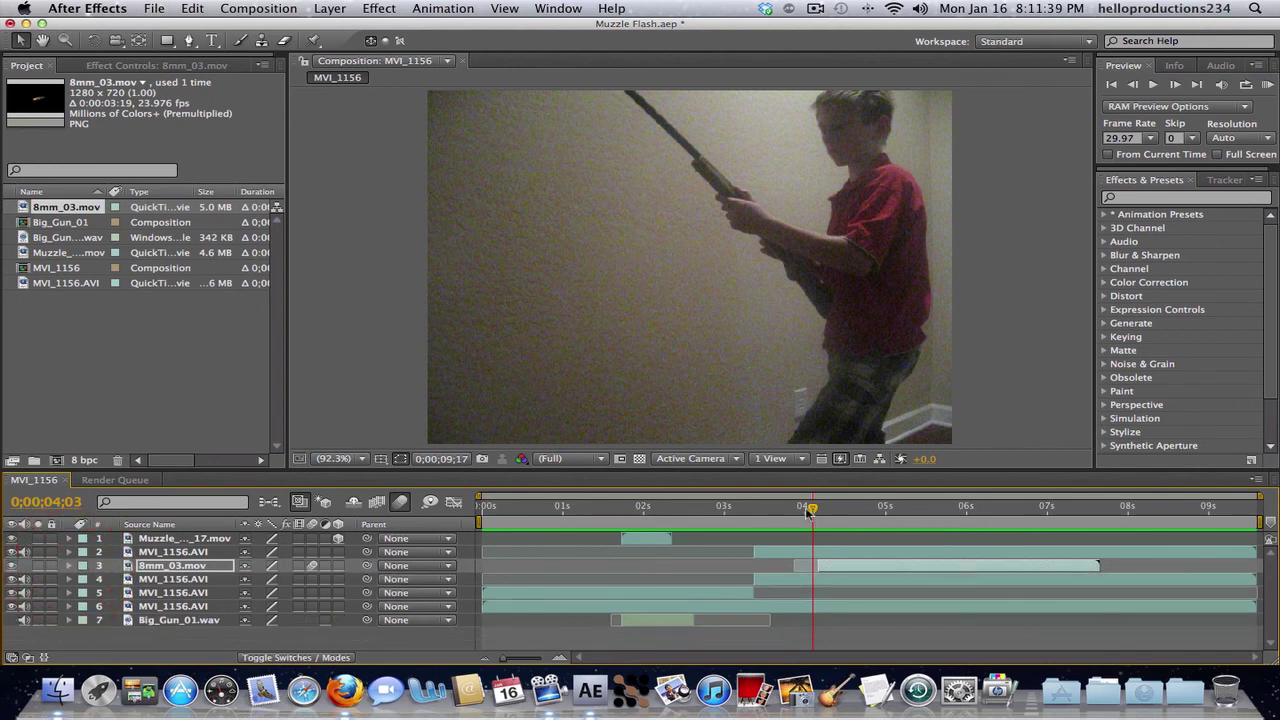
pyautogui.moveTo(812, 510)
pyautogui.mouseDown()
pyautogui.moveTo(680, 509)
pyautogui.moveTo(816, 511)
pyautogui.mouseUp()
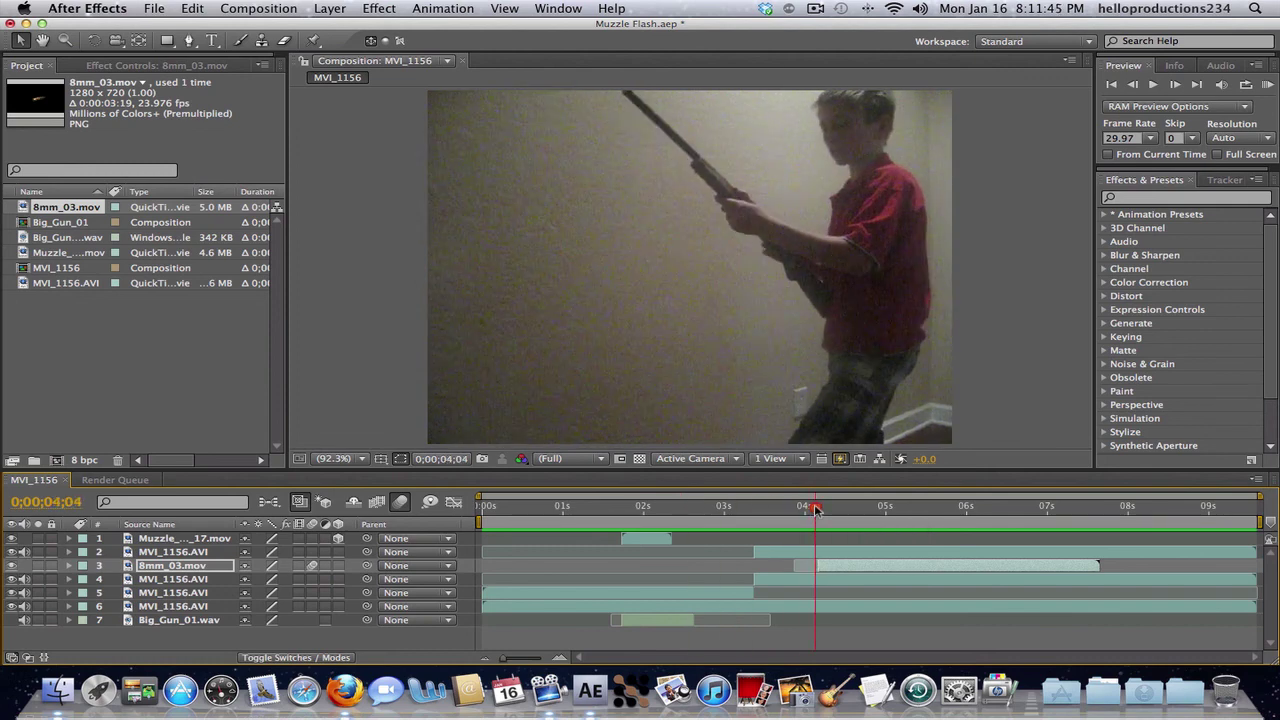
pyautogui.click(220, 640)
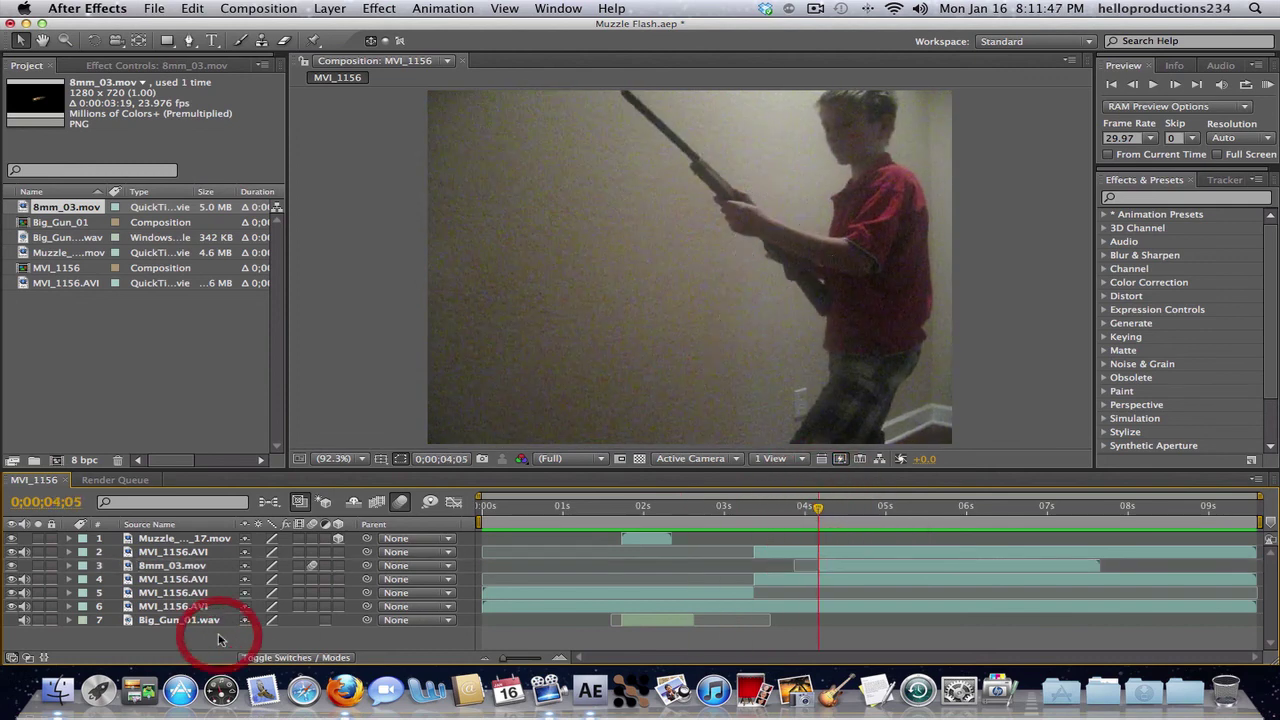